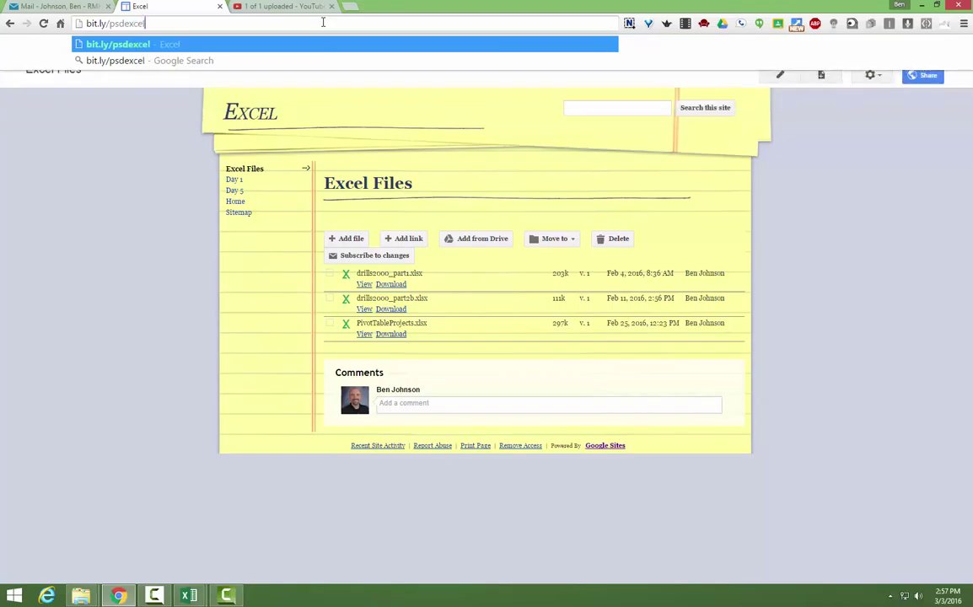
# Open the site bit.ly/psdexcel and download the file drills2000_part2b.xlsx
pyautogui.press('Return')
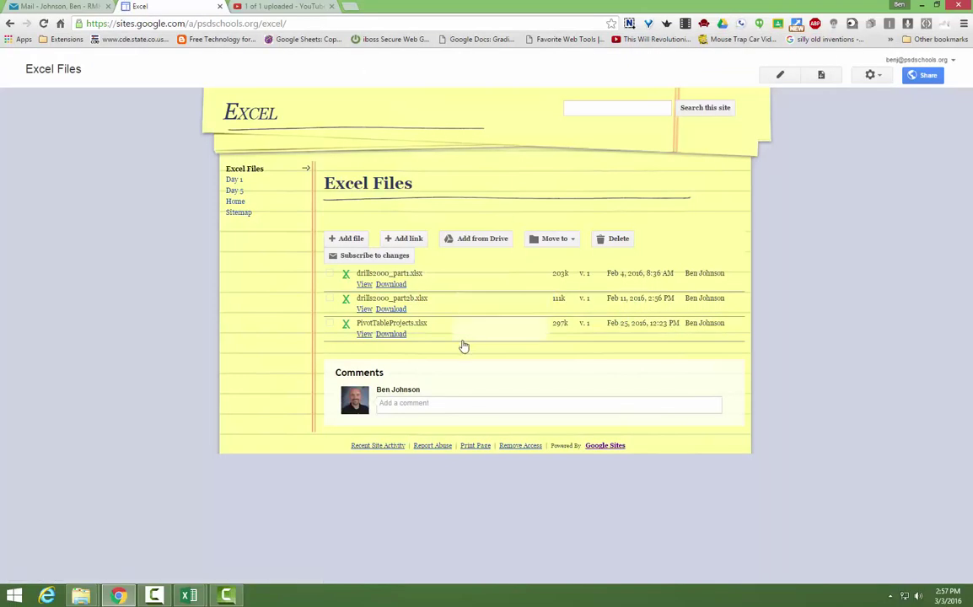
pyautogui.click(400, 311)
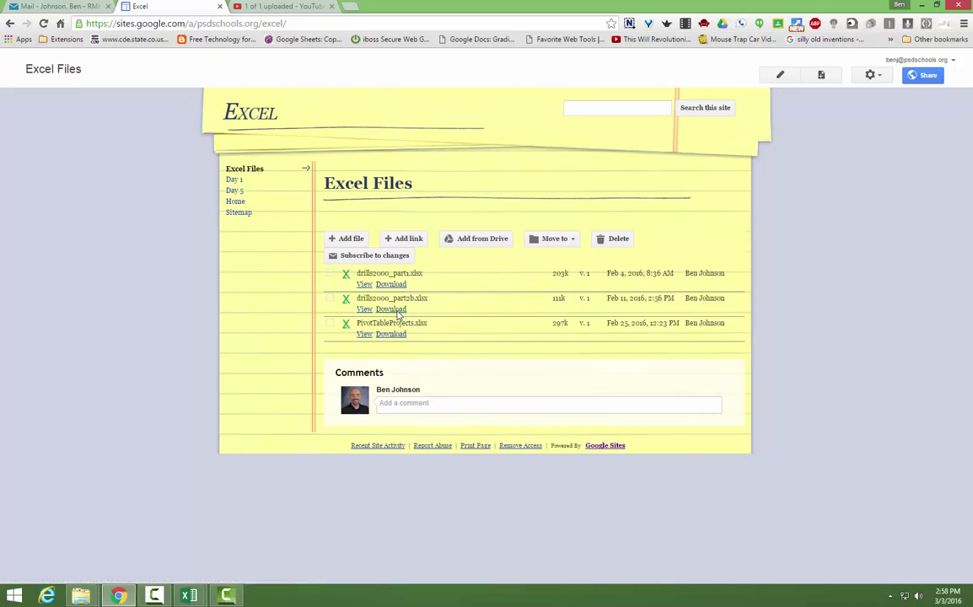
pyautogui.click(714, 303)
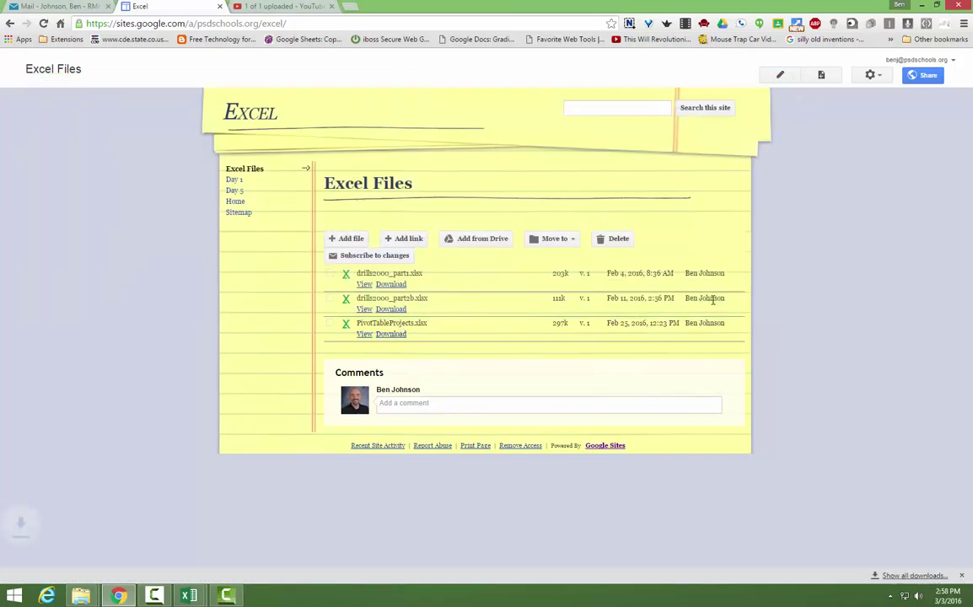
# Open the downloaded drills2000_part2b workbook in Excel and enable editing
pyautogui.click(118, 572)
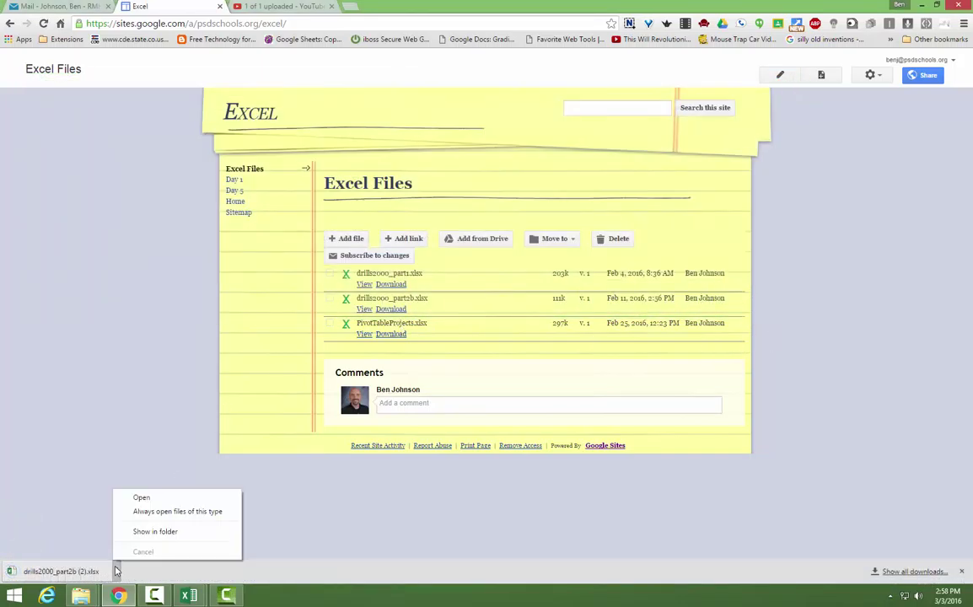
pyautogui.click(136, 500)
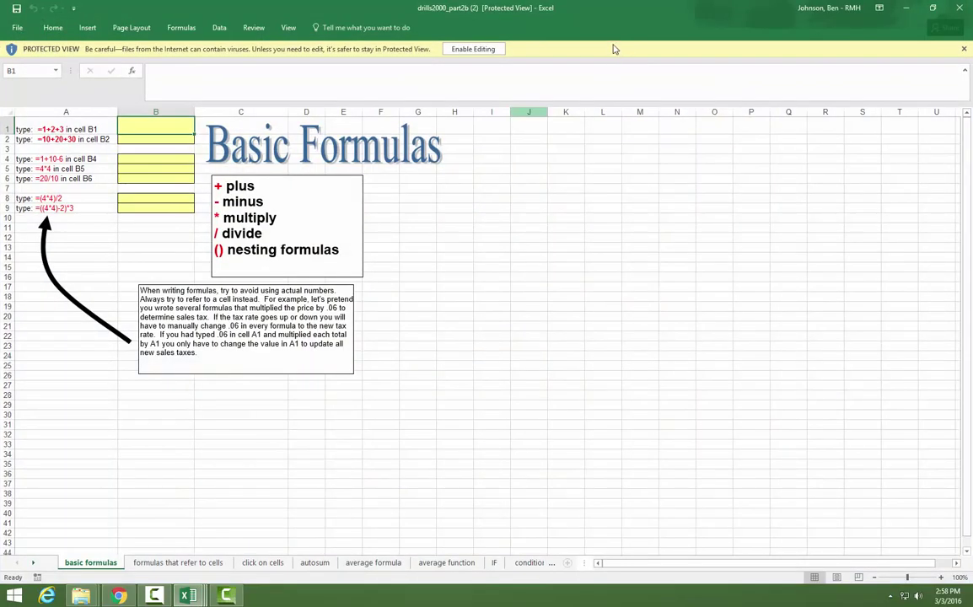
pyautogui.click(476, 49)
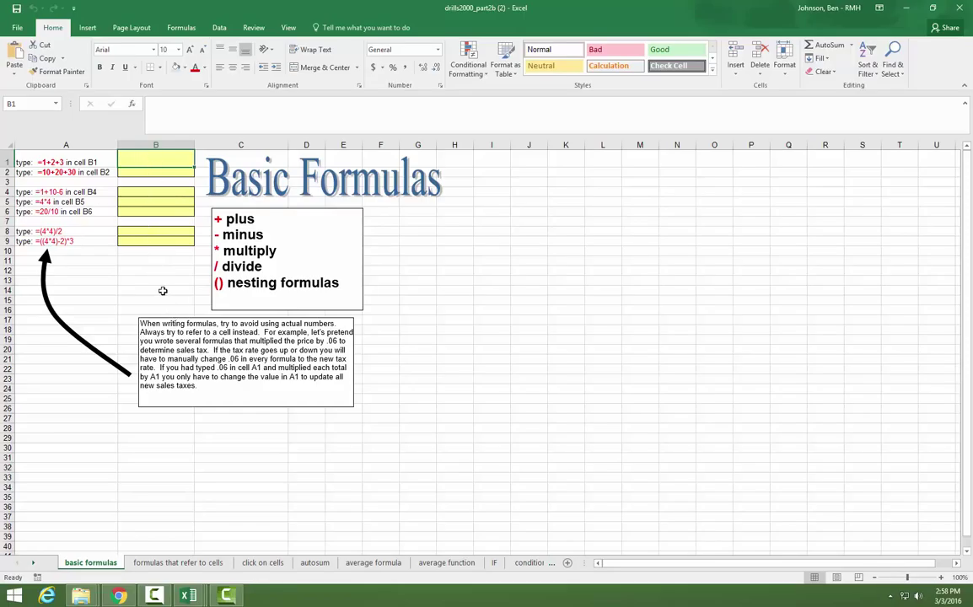
# Enter the formula =1+2+3 in cell B1 of the basic formulas sheet
pyautogui.write('[')
pyautogui.press('BackSpace')
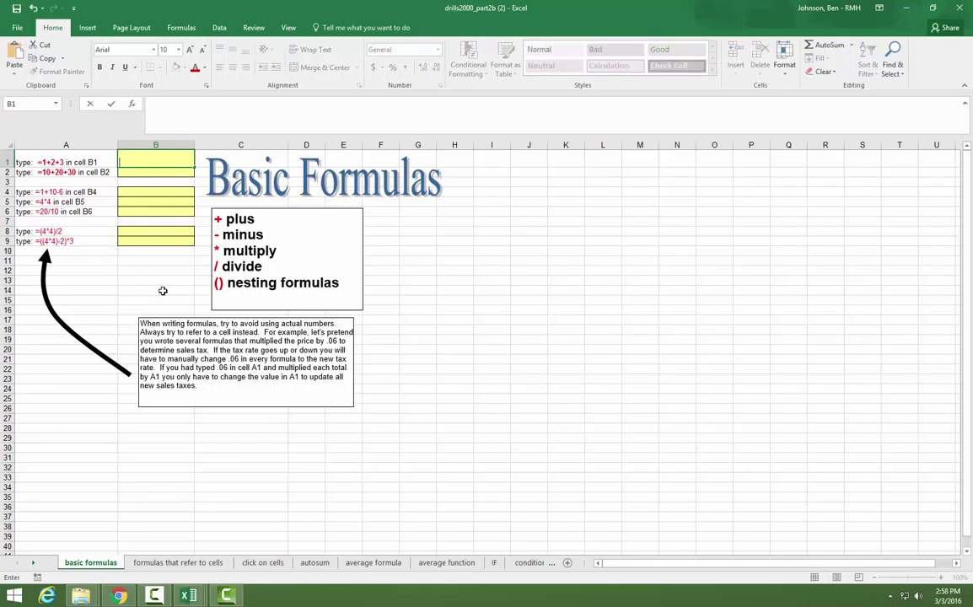
pyautogui.write('=')
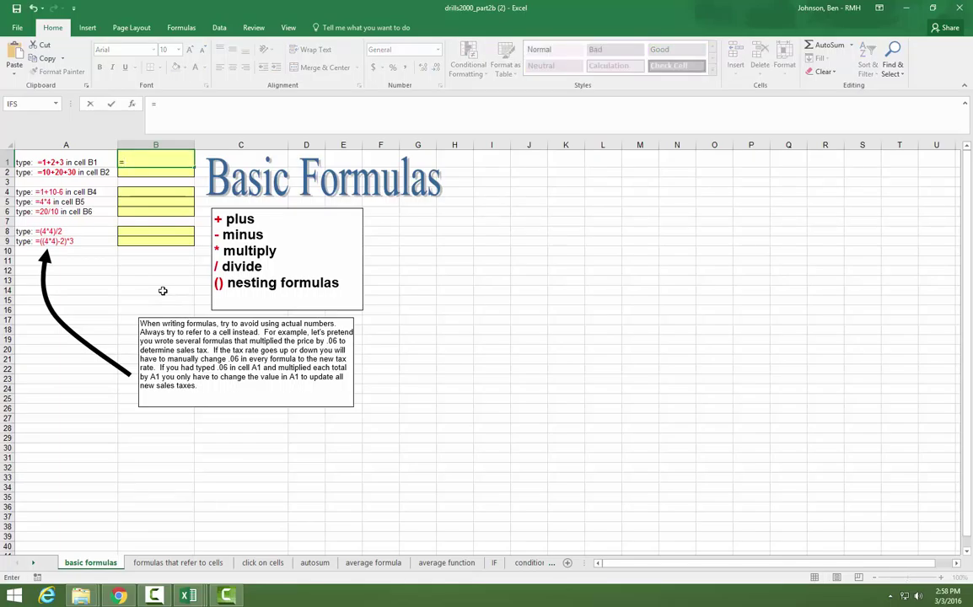
pyautogui.write('1+2=3')
pyautogui.press('BackSpace')
pyautogui.press('BackSpace')
pyautogui.write('+3')
pyautogui.press('Return')
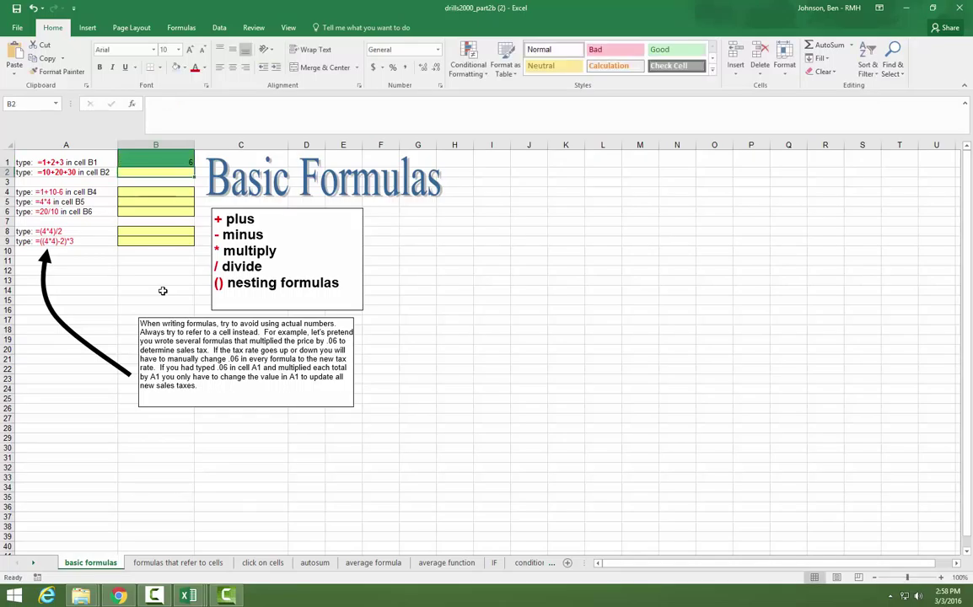
# Enter the formula =10+20+30 in cell B2
pyautogui.write('=')
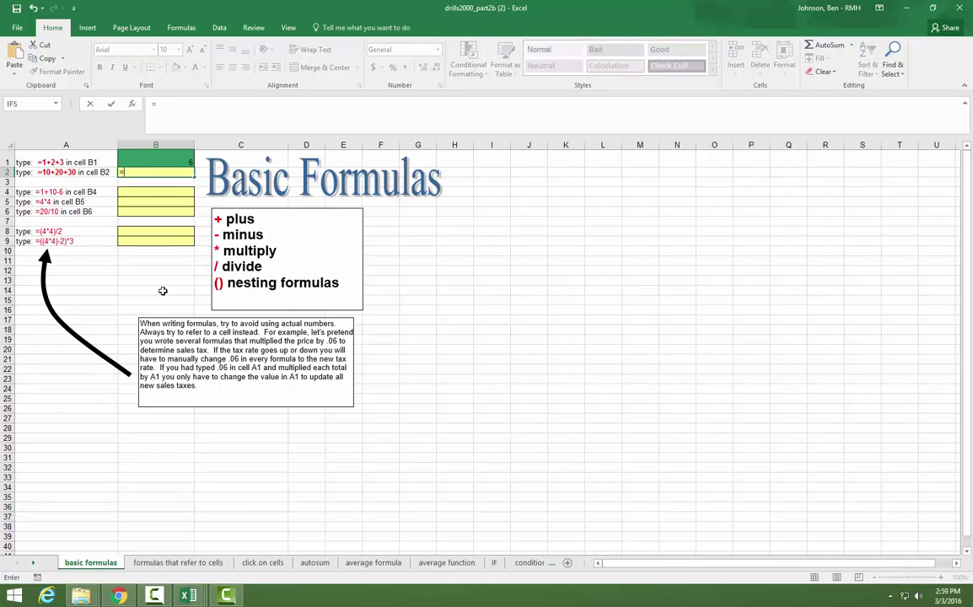
pyautogui.write('10+20+30')
pyautogui.press('Return')
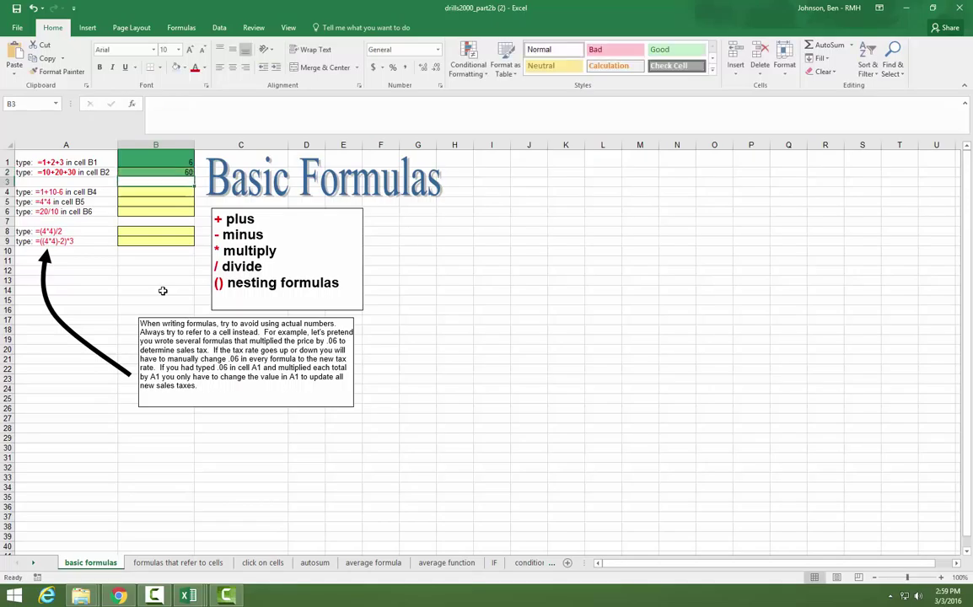
# Check the formula stored in B1, and enter =1+10-6 in cell B4
pyautogui.press('Down')
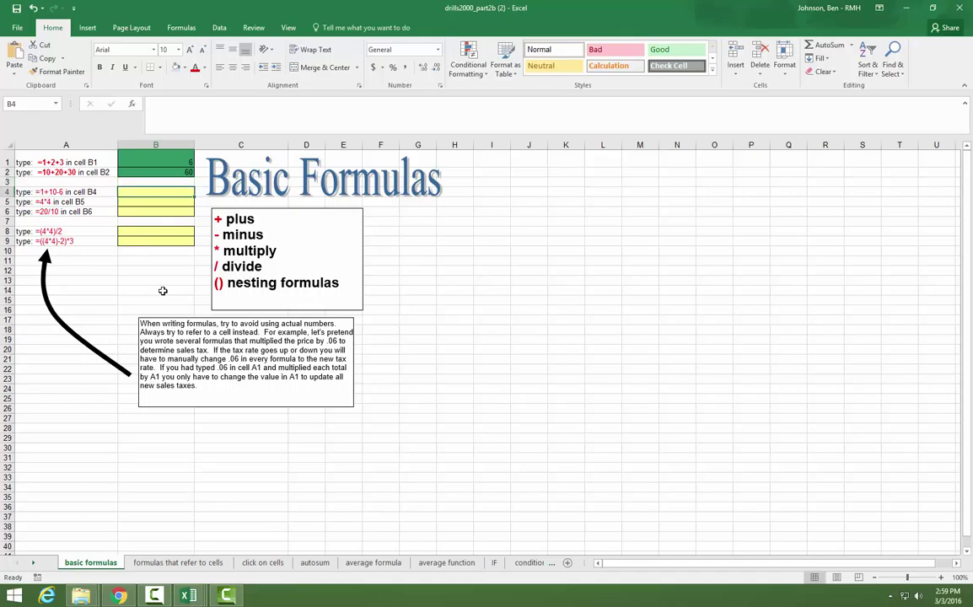
pyautogui.click(164, 160)
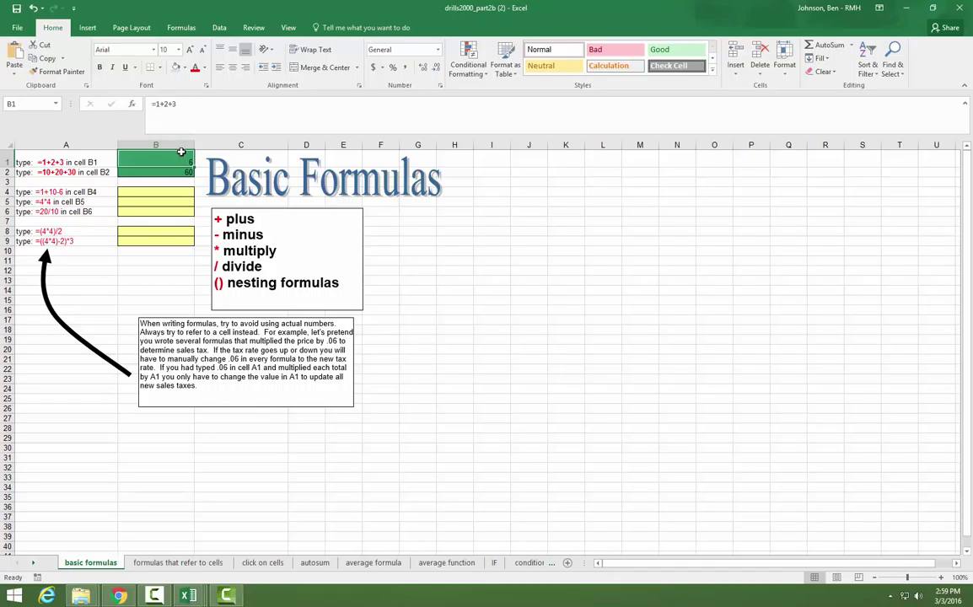
pyautogui.click(167, 194)
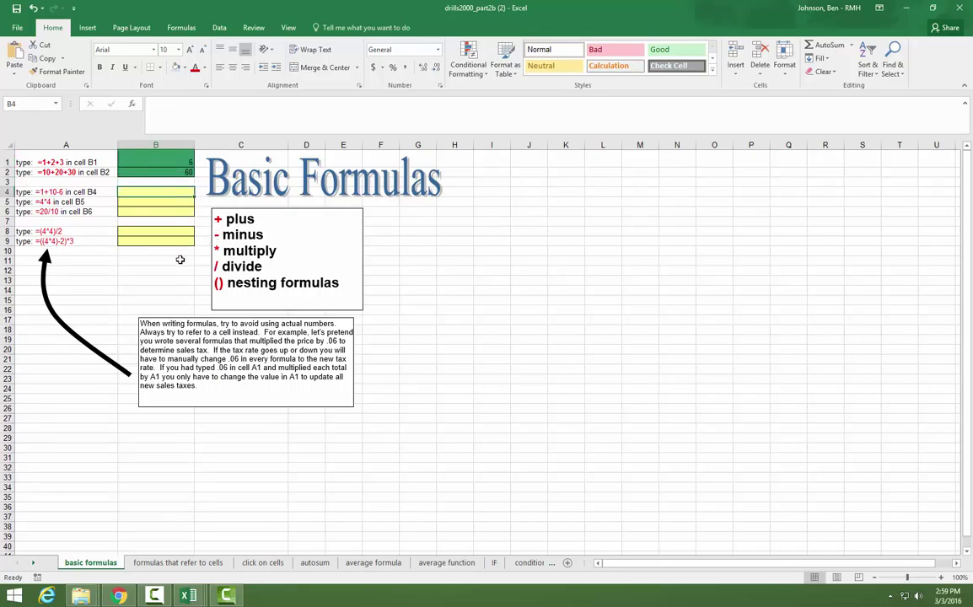
pyautogui.write('=1')
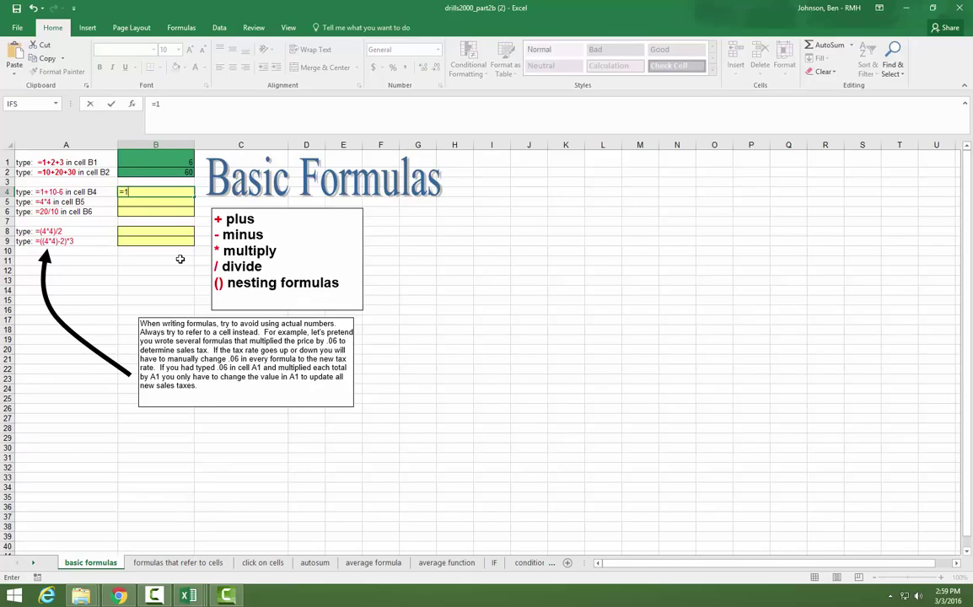
pyautogui.write('+10-6')
pyautogui.press('Return')
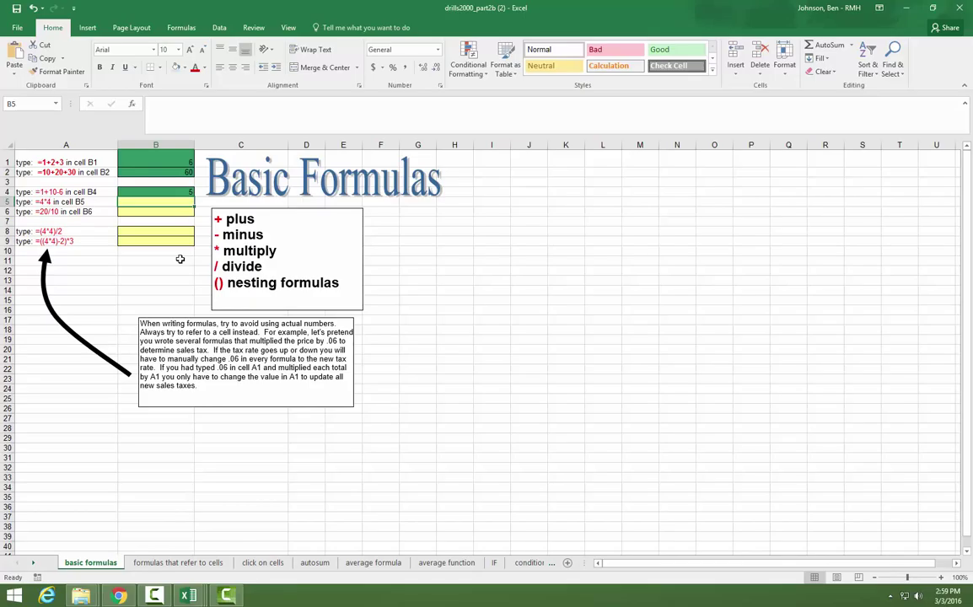
# Enter the multiplication formula =4*4 in cell B5 and the division formula =20/10 in cell B6
pyautogui.write('=')
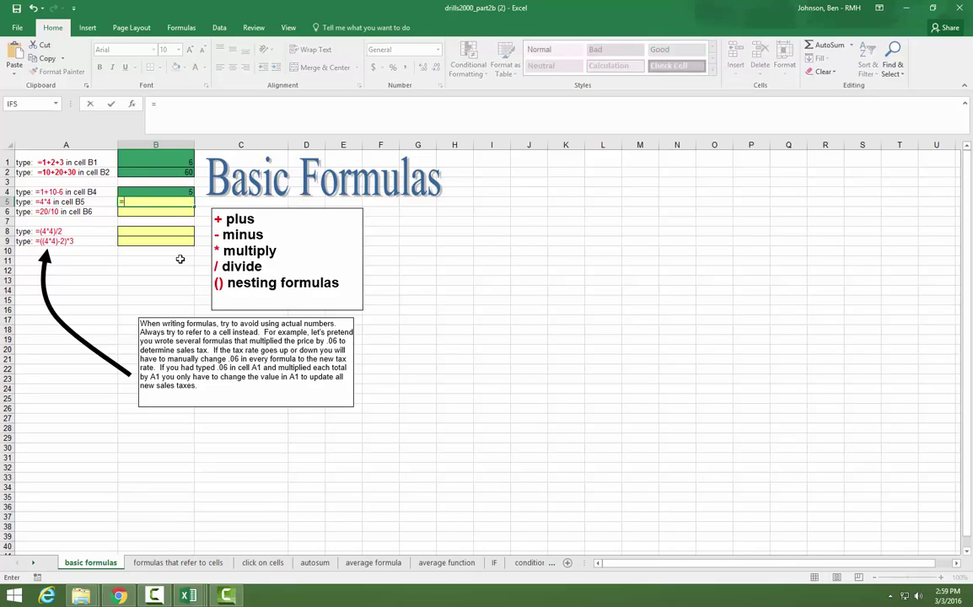
pyautogui.write('4*4')
pyautogui.press('Return')
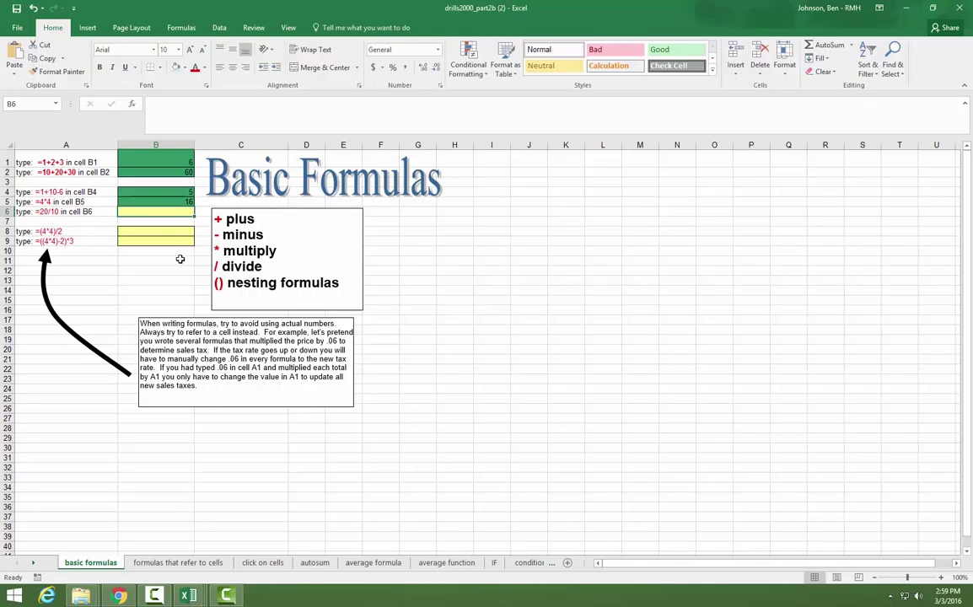
pyautogui.write('=20/10')
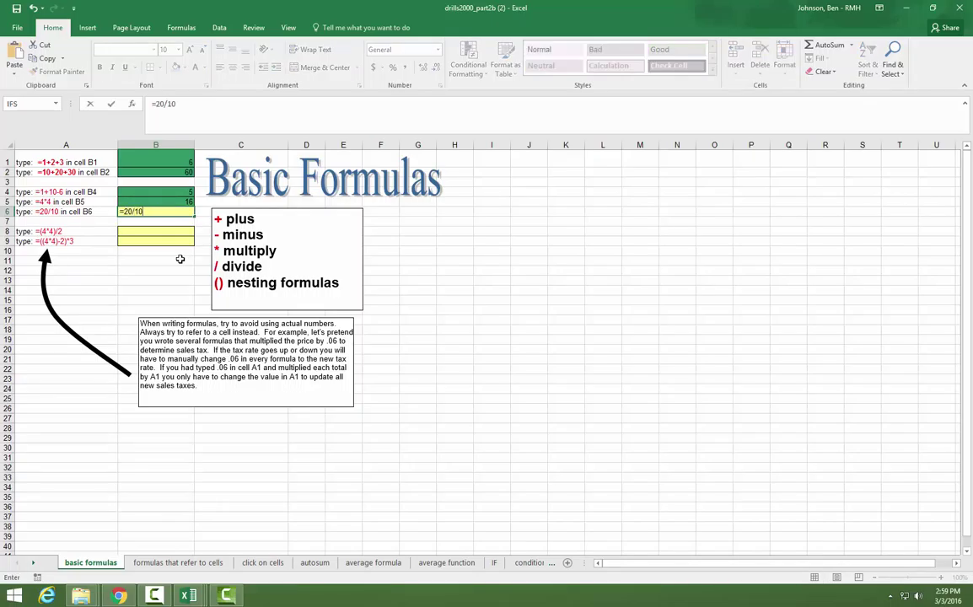
pyautogui.press('Return')
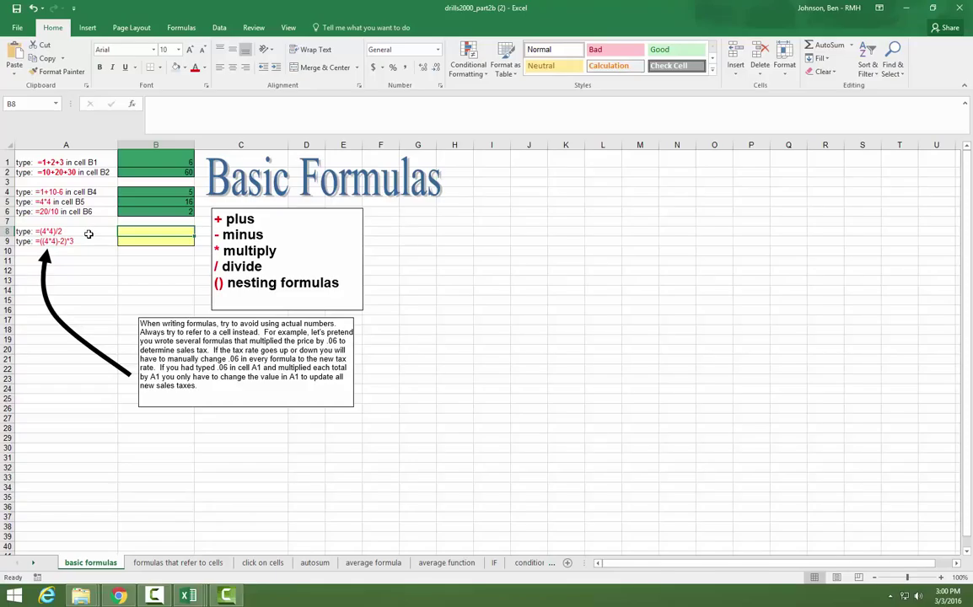
# Enter the nested formulas =(4*4)/2 in cell B8 and =((4*4)-2)*3 in cell B9
pyautogui.write('=')
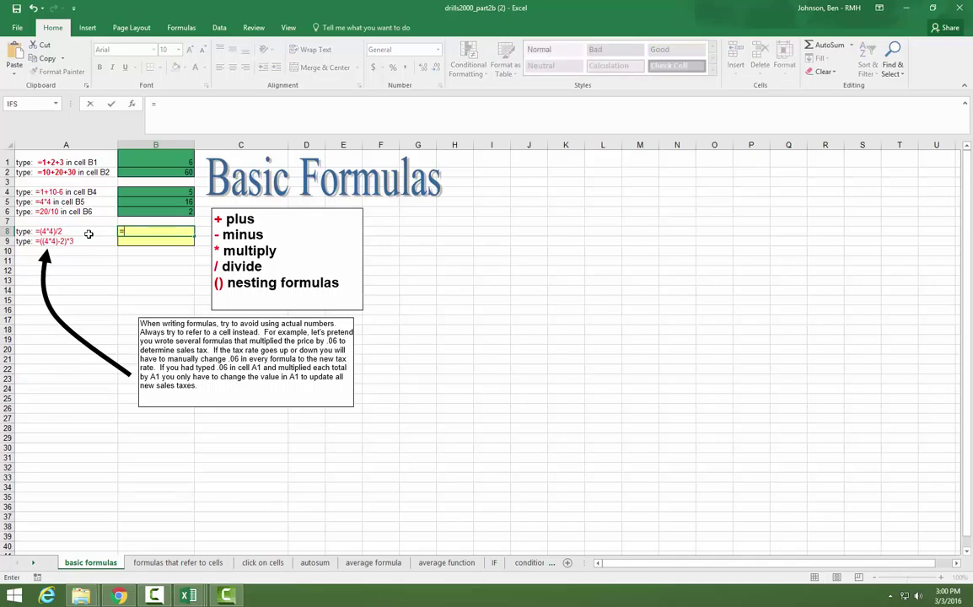
pyautogui.write('(4*4)/2')
pyautogui.press('Return')
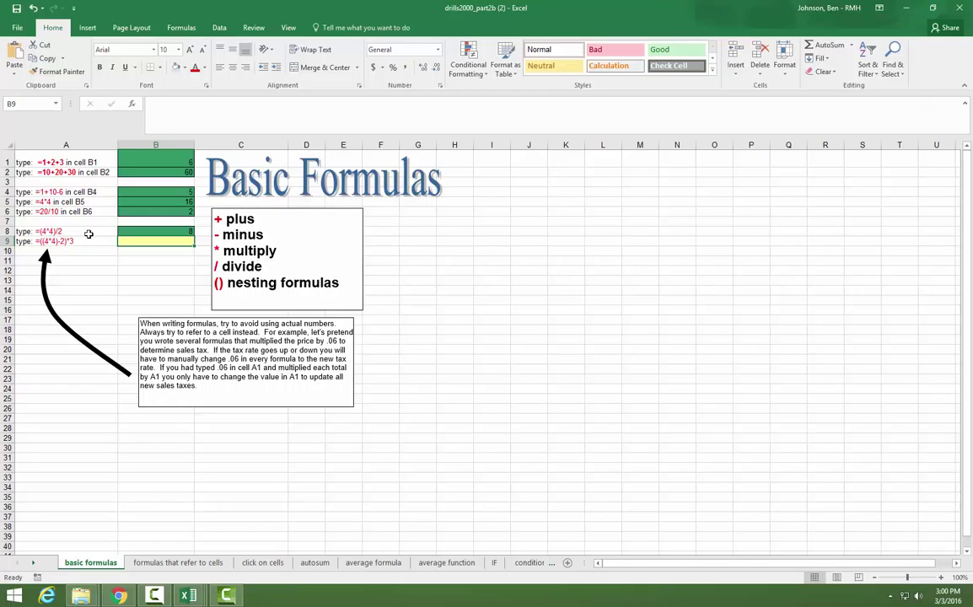
pyautogui.write('=')
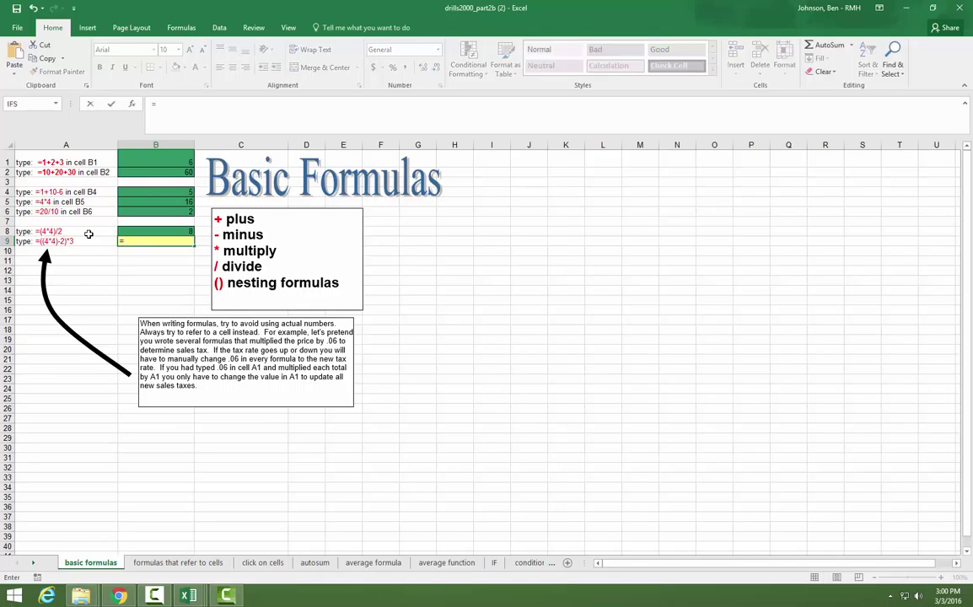
pyautogui.write('((4*4)-2)')
pyautogui.write('*3')
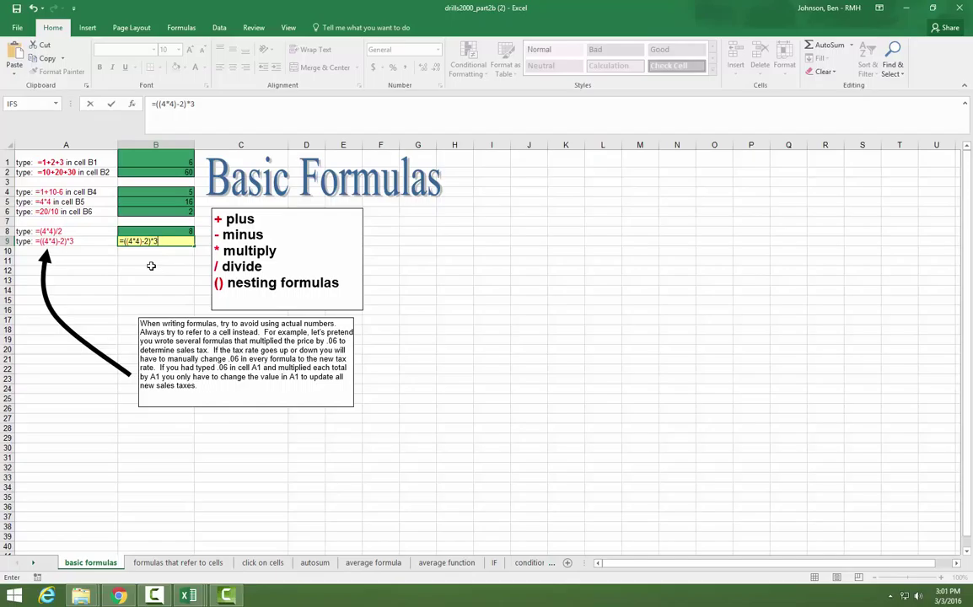
pyautogui.press('Return')
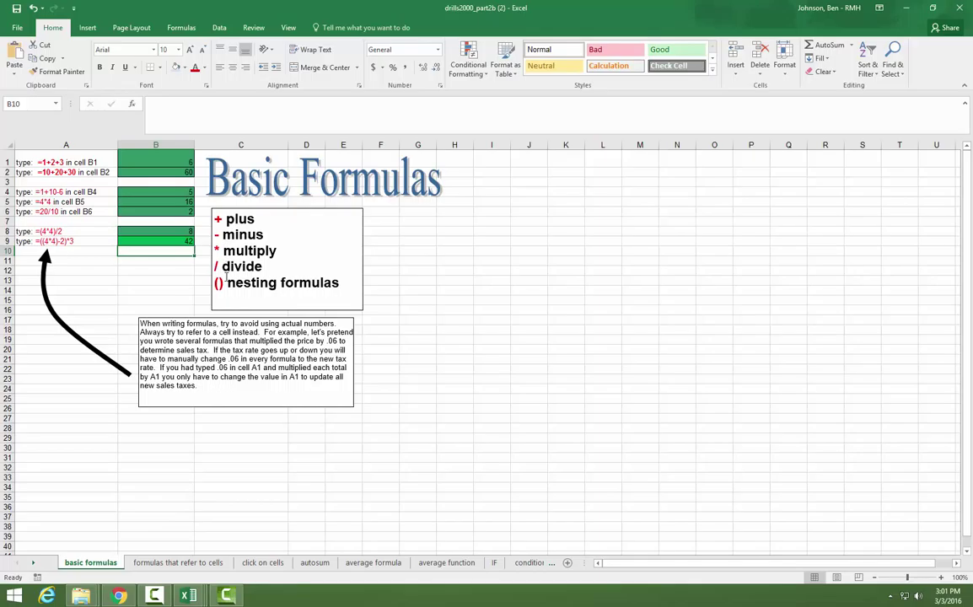
# Enter the exponent symbol ^ on its own in cell B13 below the exercises
pyautogui.click(148, 282)
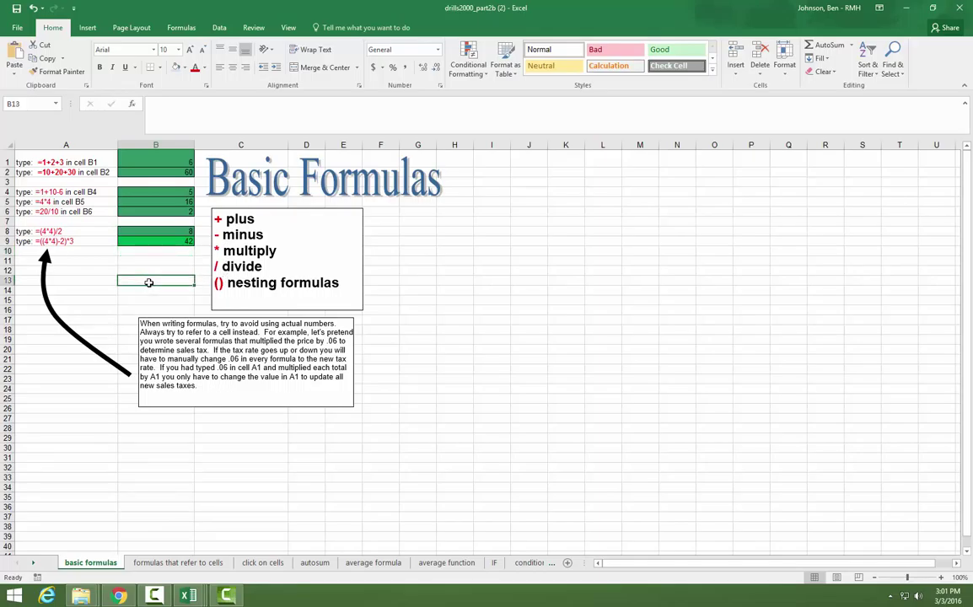
pyautogui.write('=')
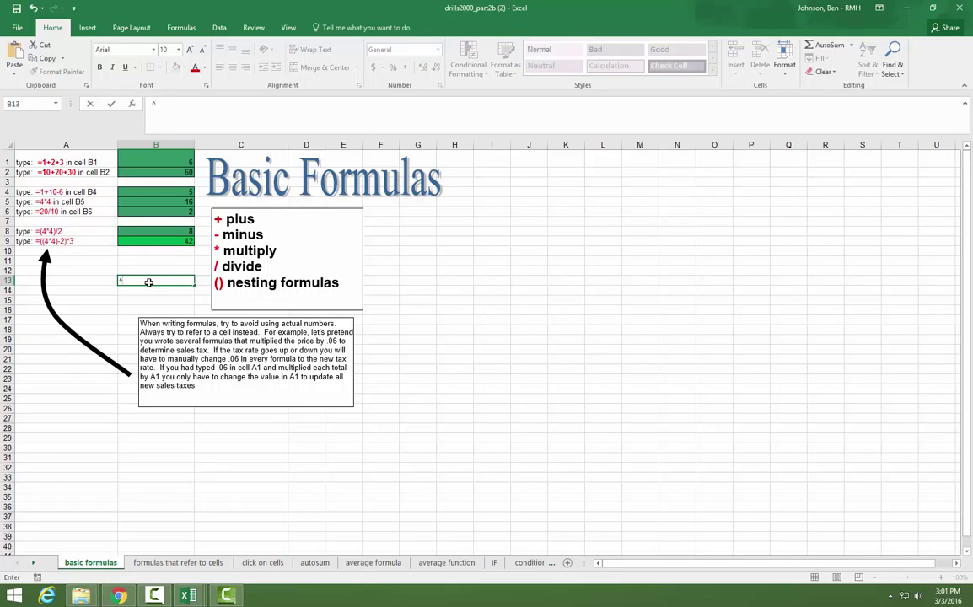
pyautogui.press('Return')
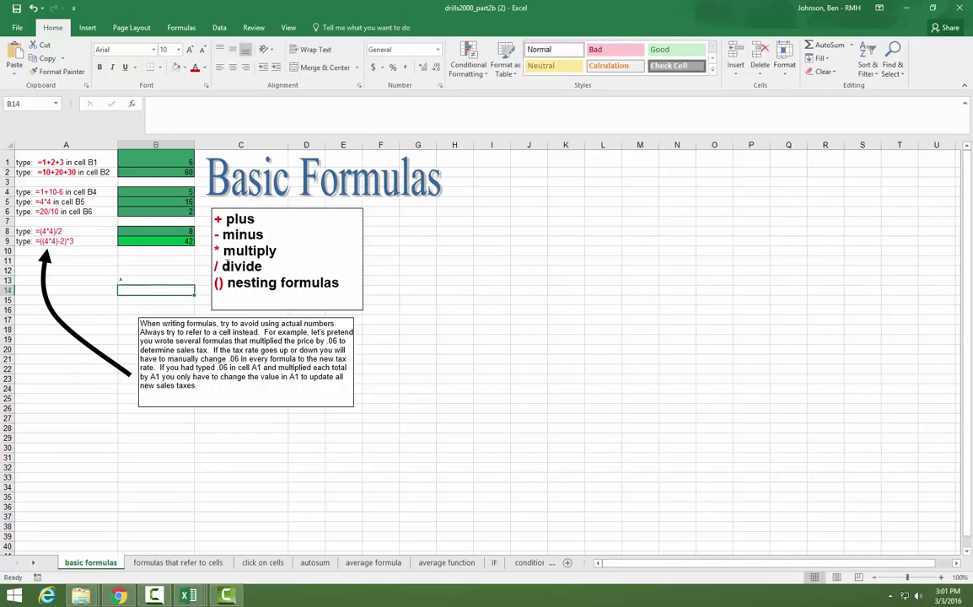
# On the "formulas that refer to cells" sheet, total the September numbers in cell G3 with =d3+e3+f3
pyautogui.click(178, 563)
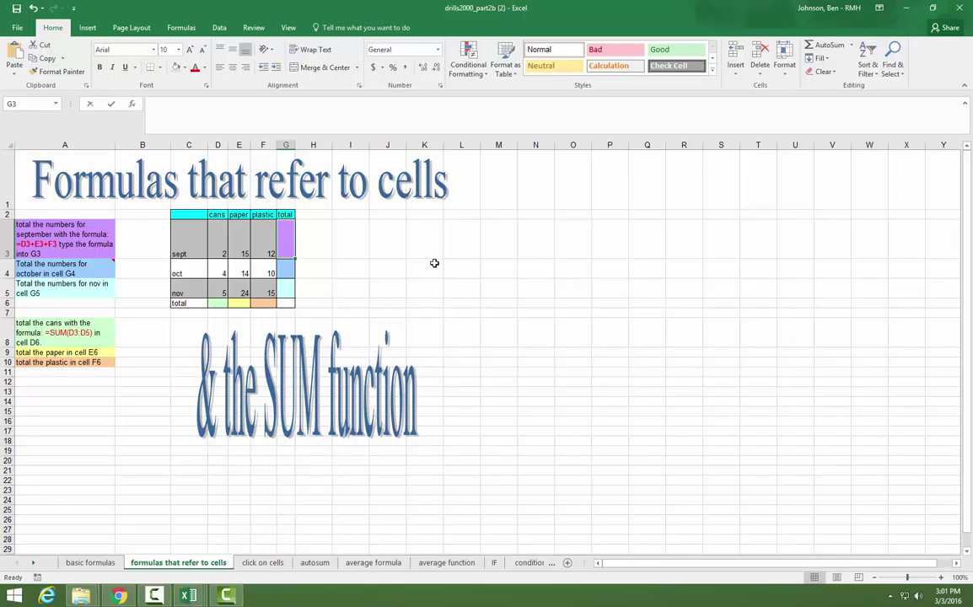
pyautogui.write('=')
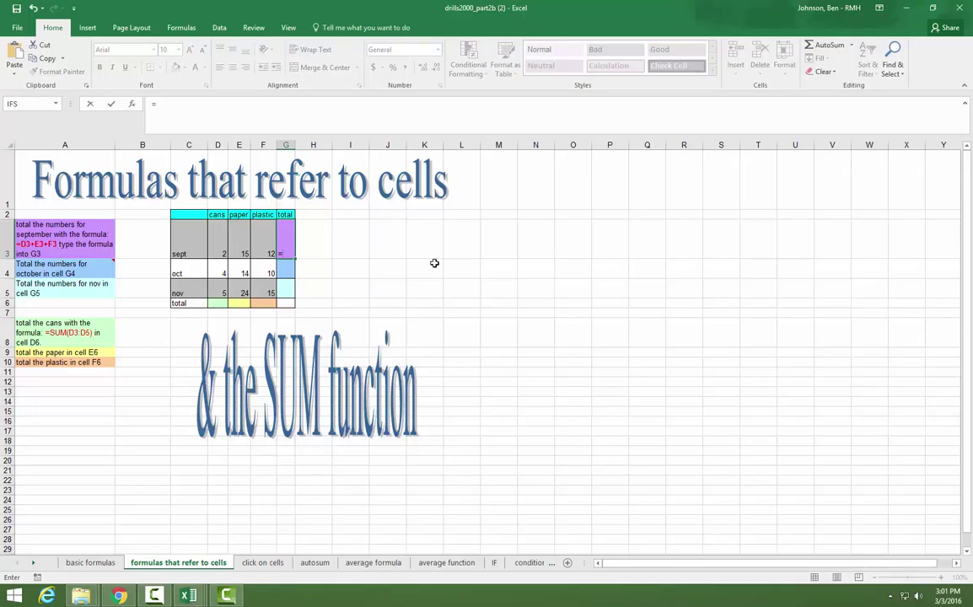
pyautogui.write('d3')
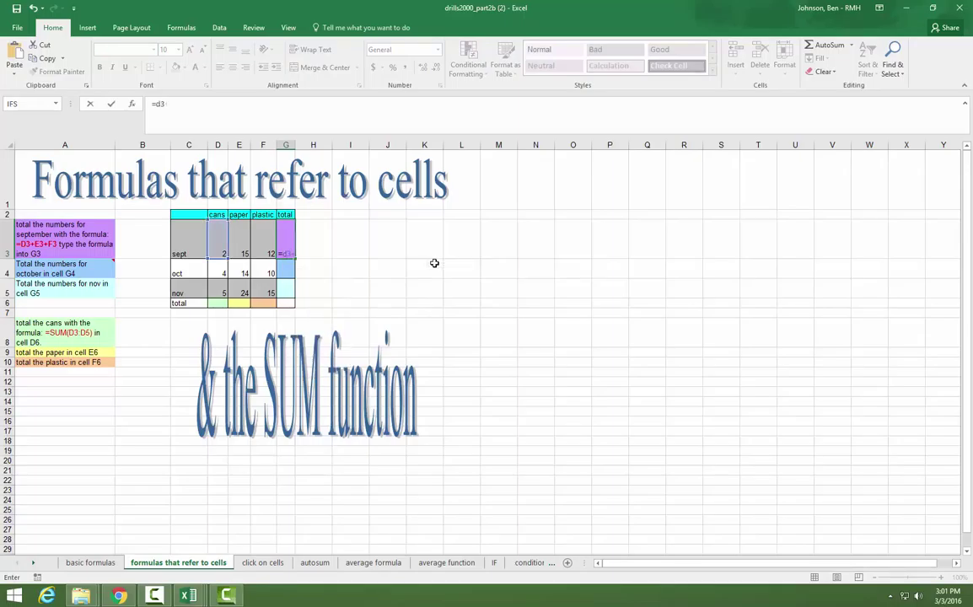
pyautogui.write('+')
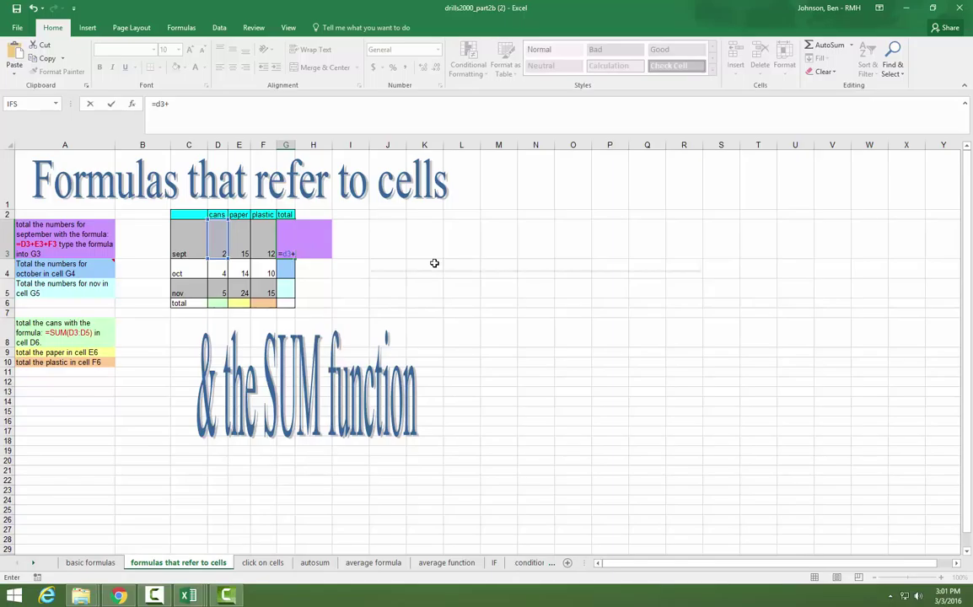
pyautogui.write('e3+')
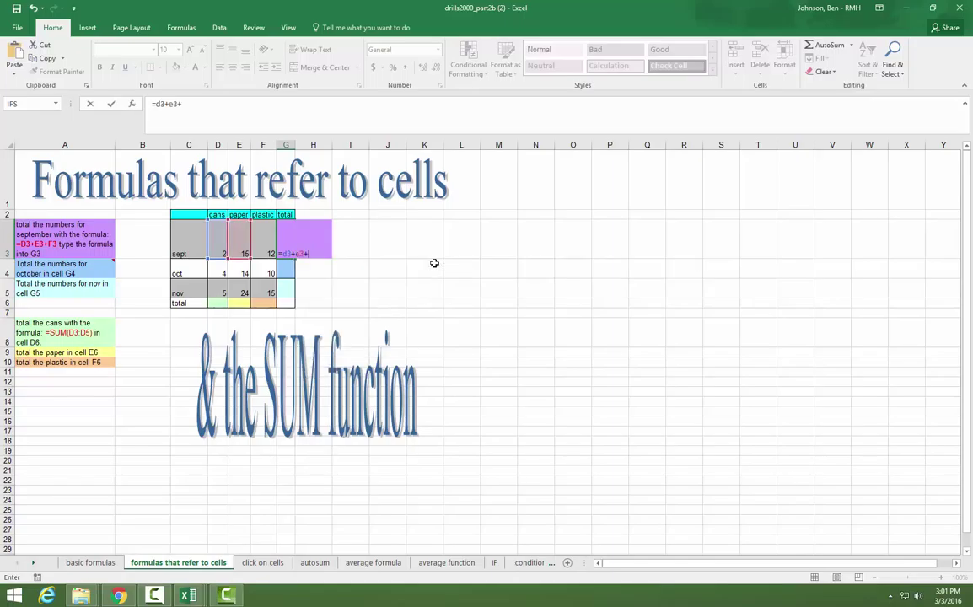
pyautogui.write('f3')
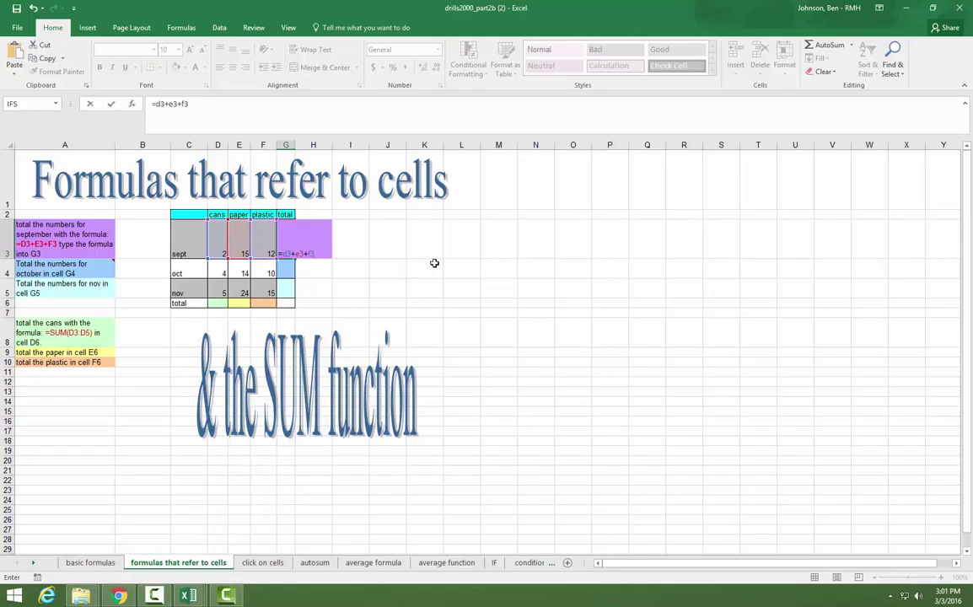
pyautogui.press('Return')
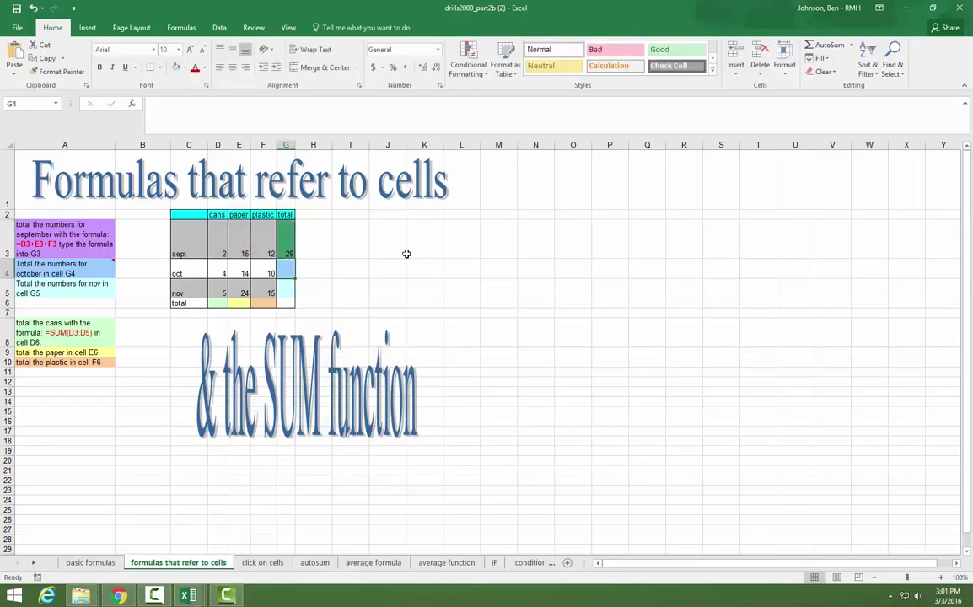
# Change the September plastic number in cell F3 to 15 and inspect the total formula in G3
pyautogui.click(269, 250)
pyautogui.write('15')
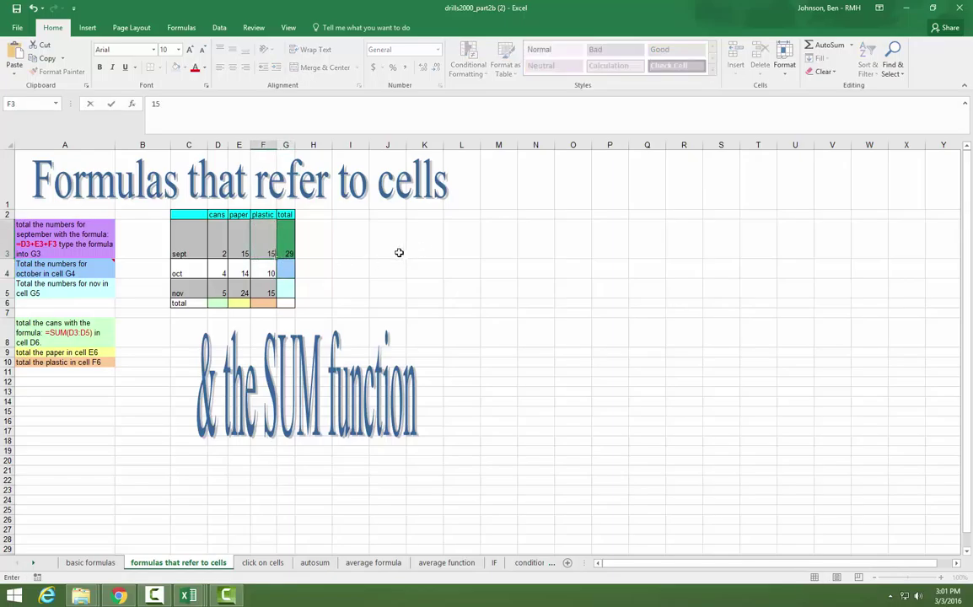
pyautogui.press('Return')
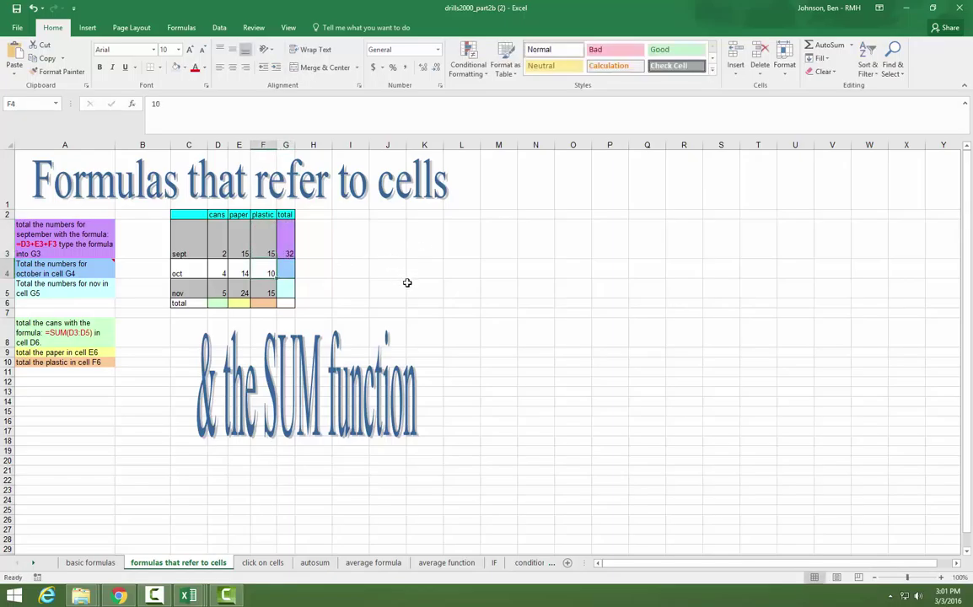
pyautogui.click(288, 251)
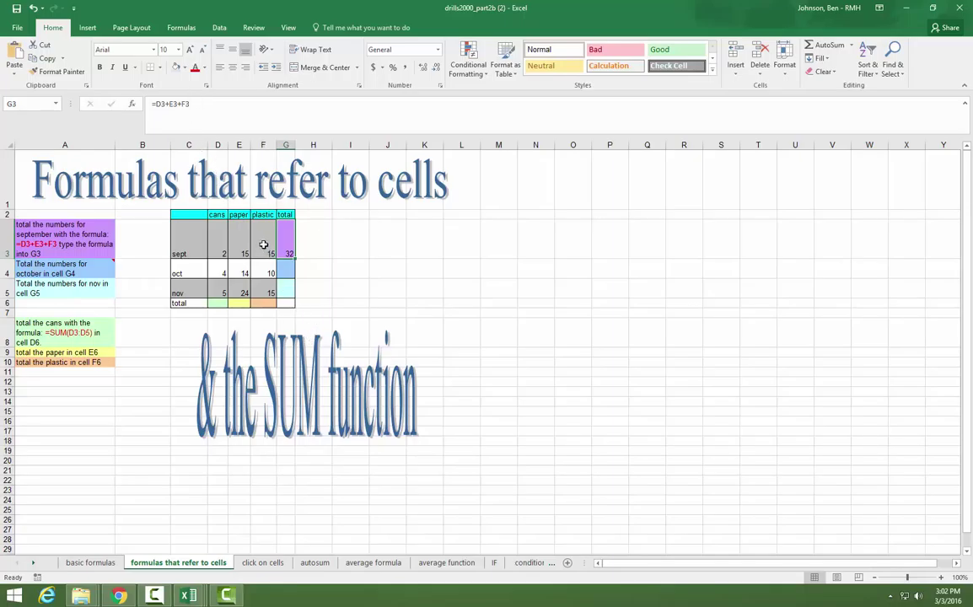
# Set the September plastic number in cell F3 back to 12
pyautogui.click(270, 254)
pyautogui.write('1')
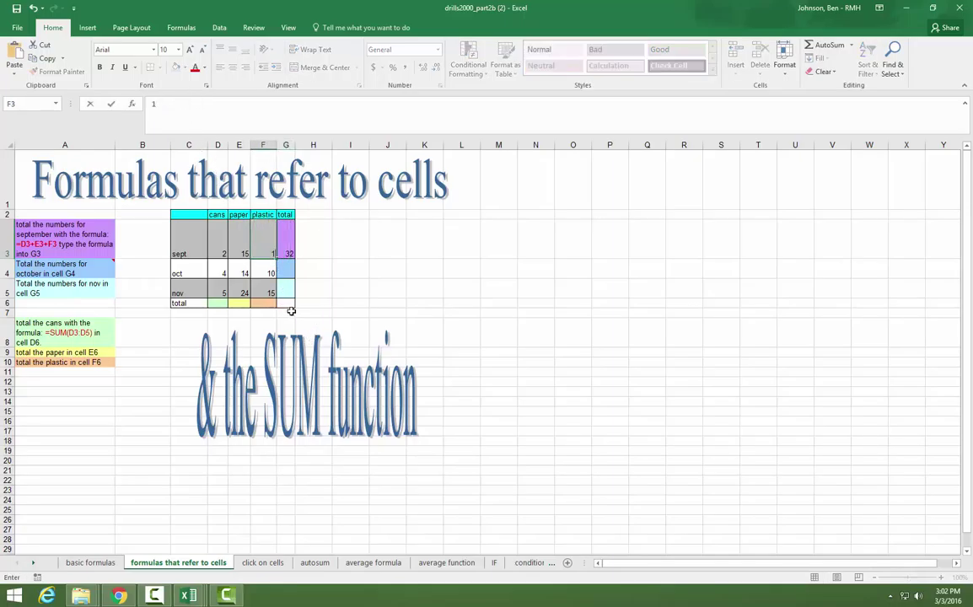
pyautogui.write('2')
pyautogui.press('Return')
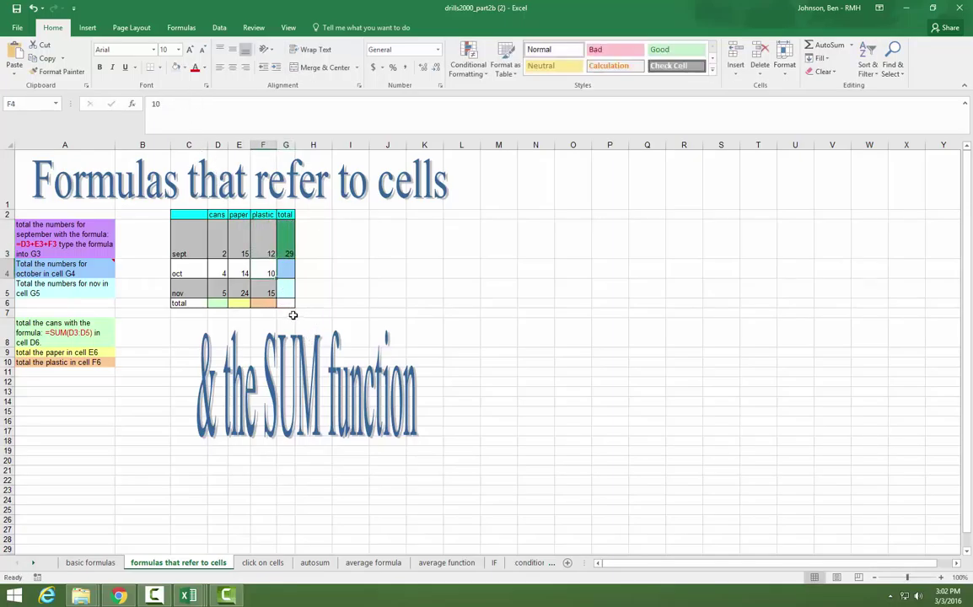
# Fill the September total formula from G3 down through G5 for October and November, and check the copied formulas
pyautogui.click(283, 253)
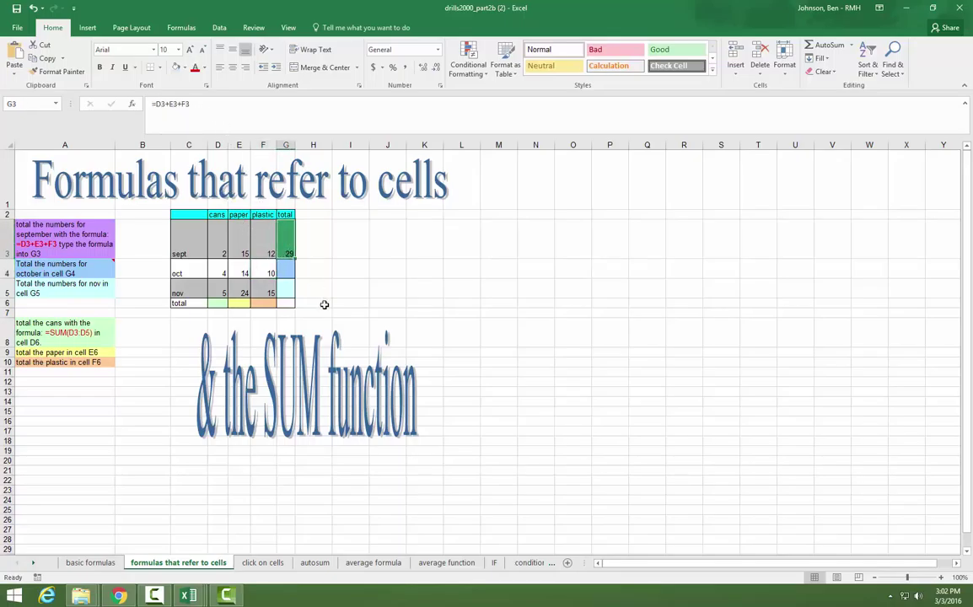
pyautogui.click(291, 274)
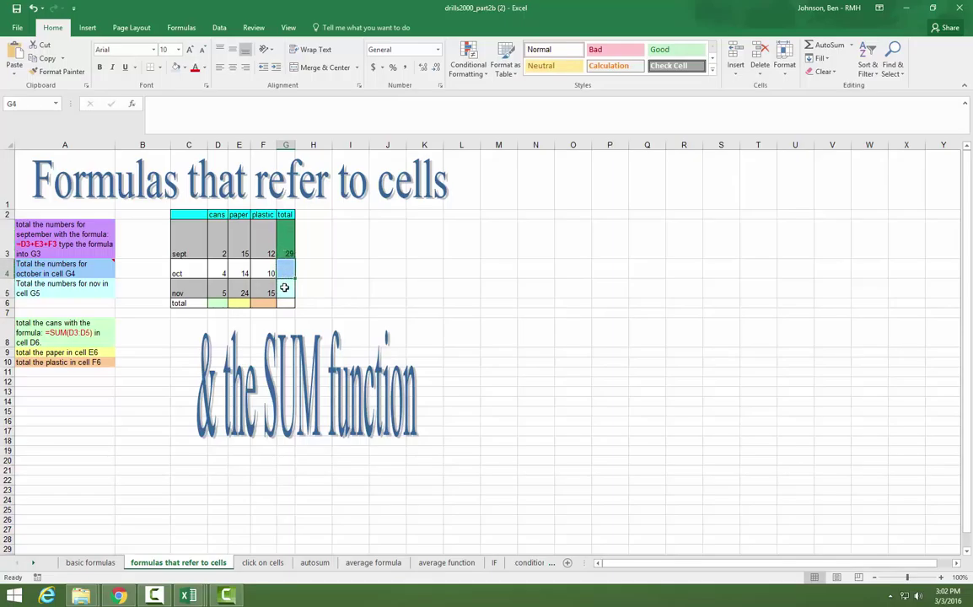
pyautogui.click(288, 251)
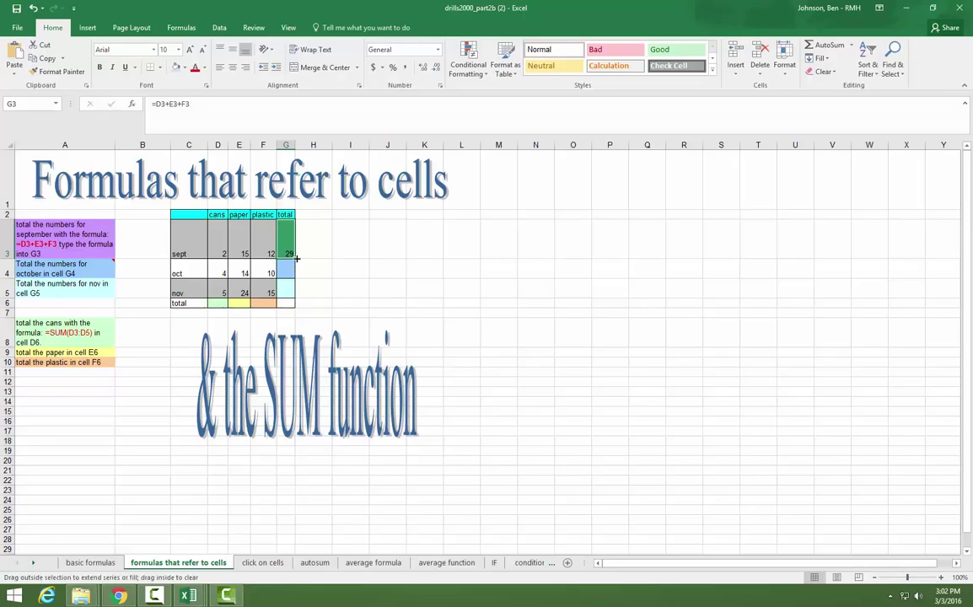
pyautogui.moveTo(296, 256); pyautogui.dragTo(294, 297)
pyautogui.click(285, 271)
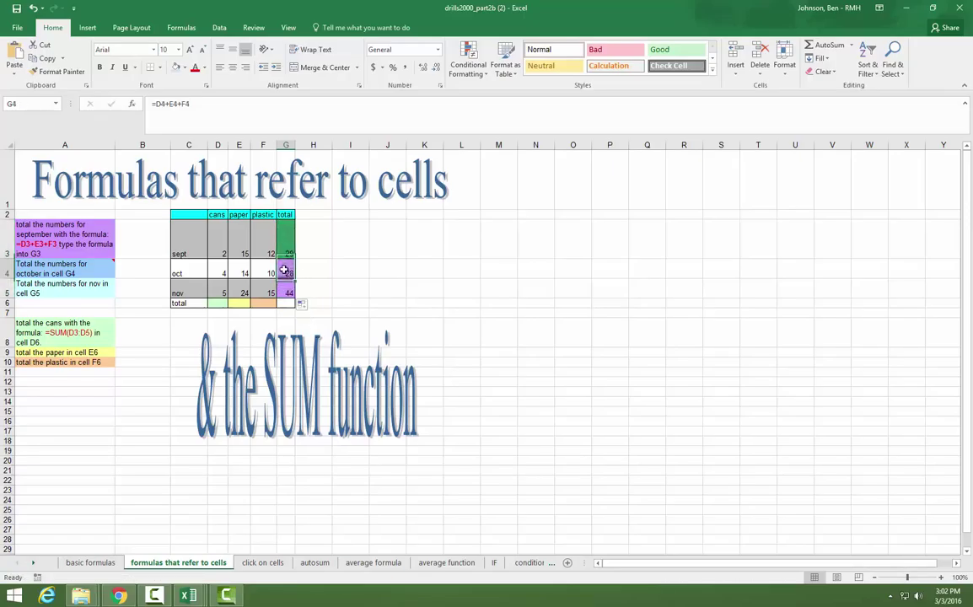
pyautogui.click(283, 287)
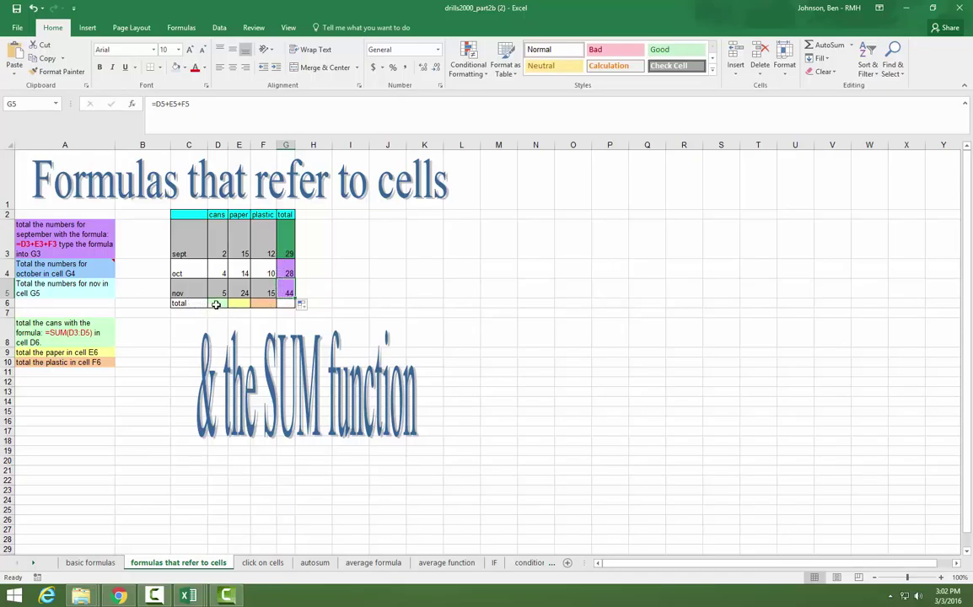
# Total the cans in cell D6 with the formula =sum(d3:d5)
pyautogui.click(216, 304)
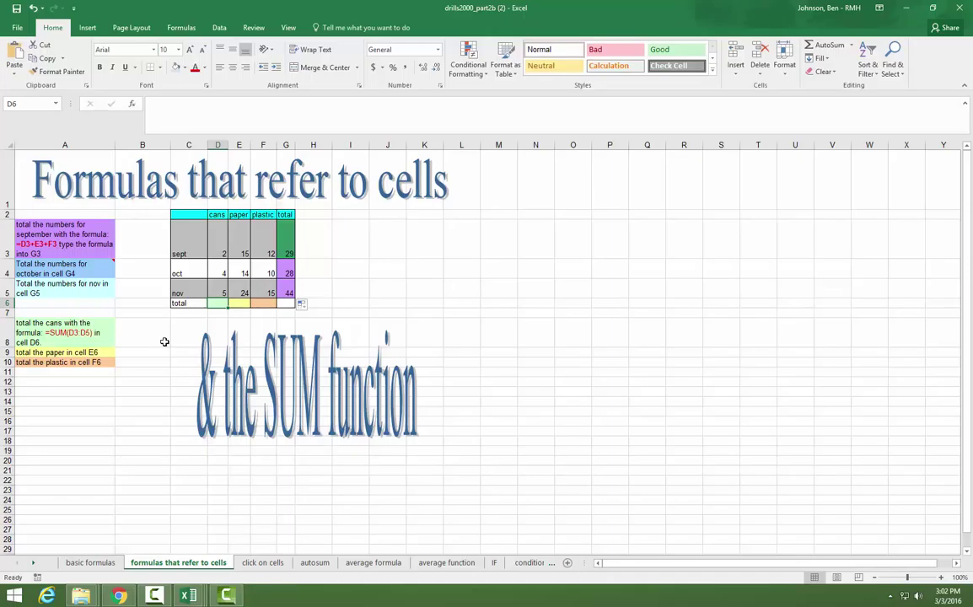
pyautogui.write('=sum')
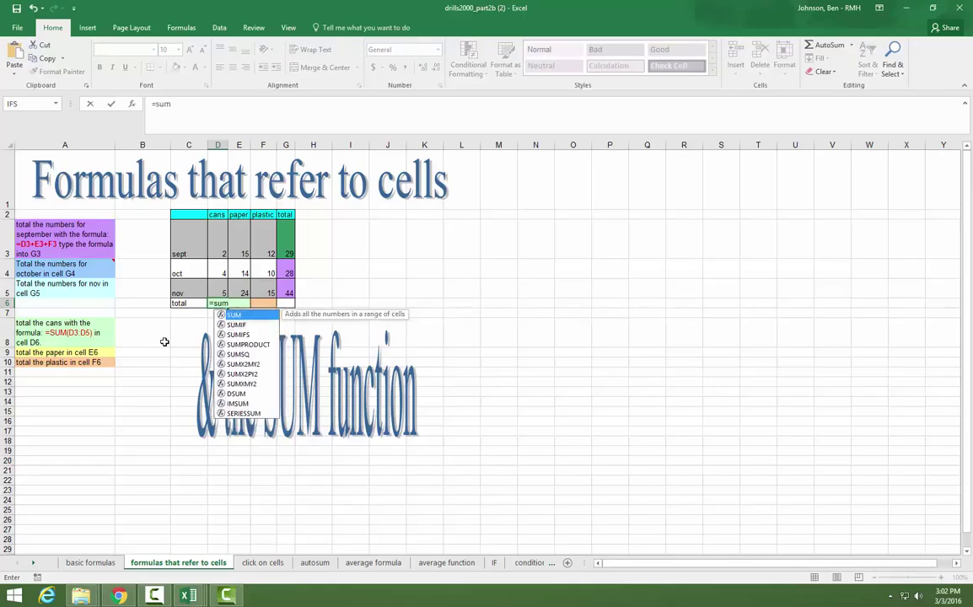
pyautogui.write('(')
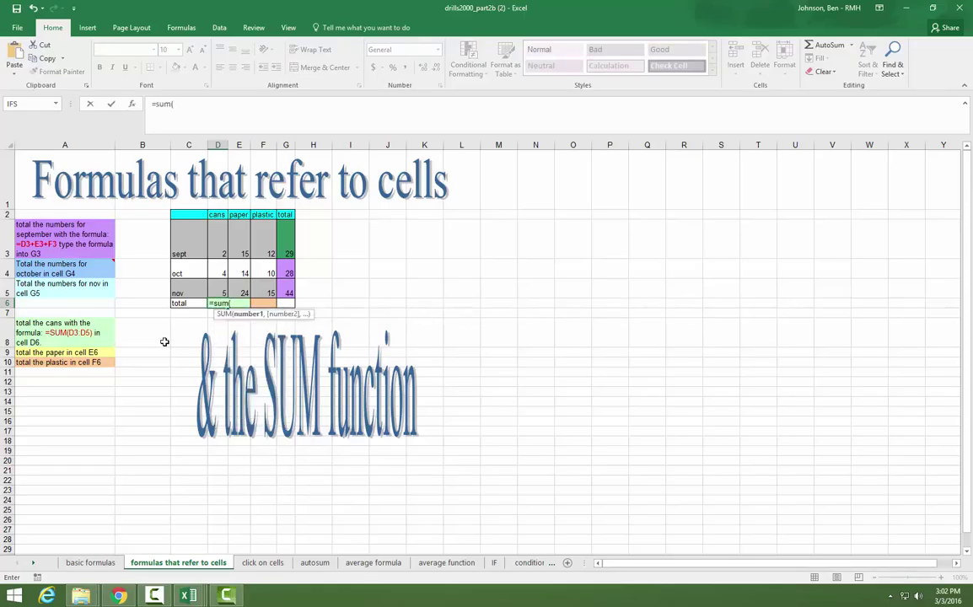
pyautogui.write('d3')
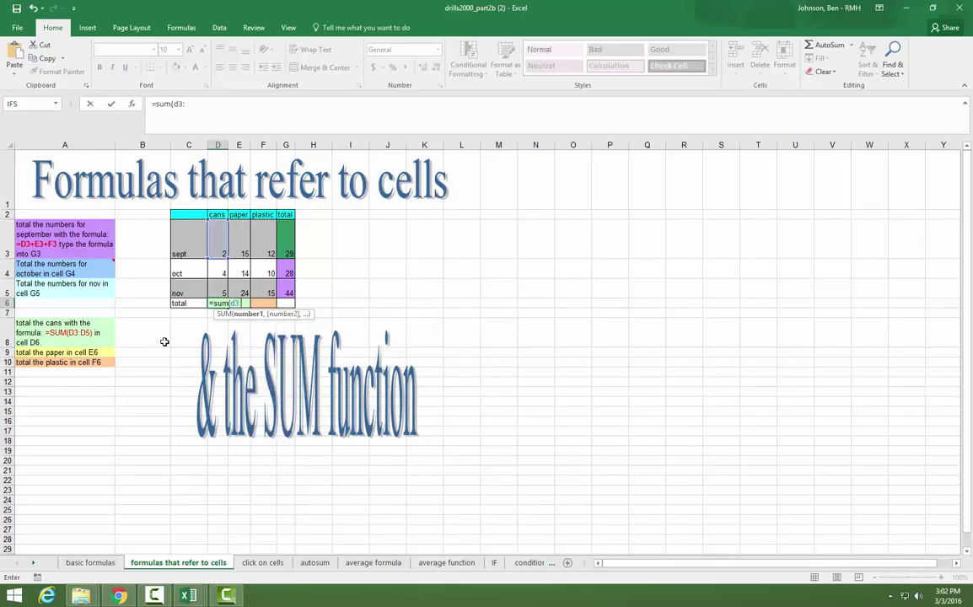
pyautogui.write(':d5)')
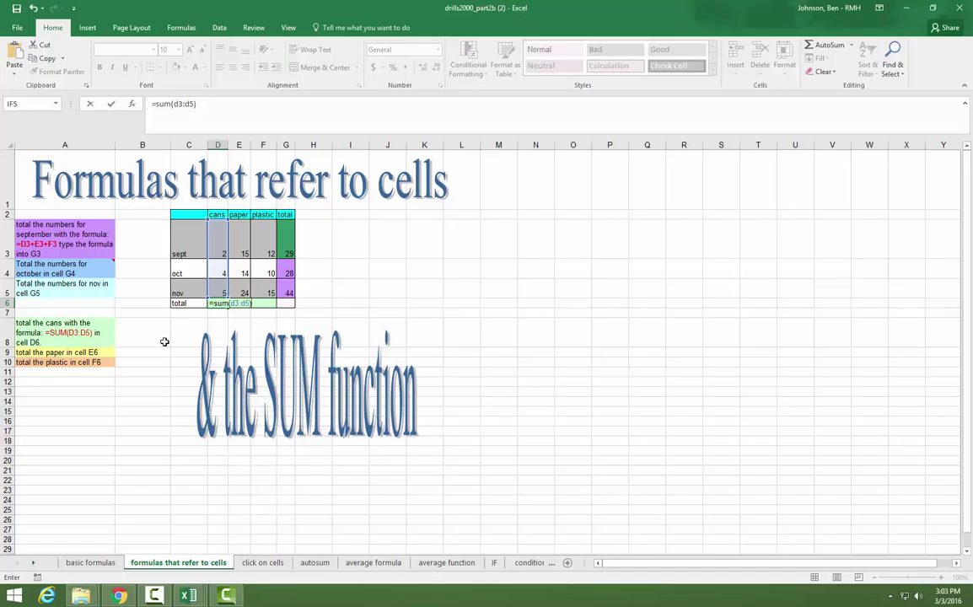
pyautogui.press('Return')
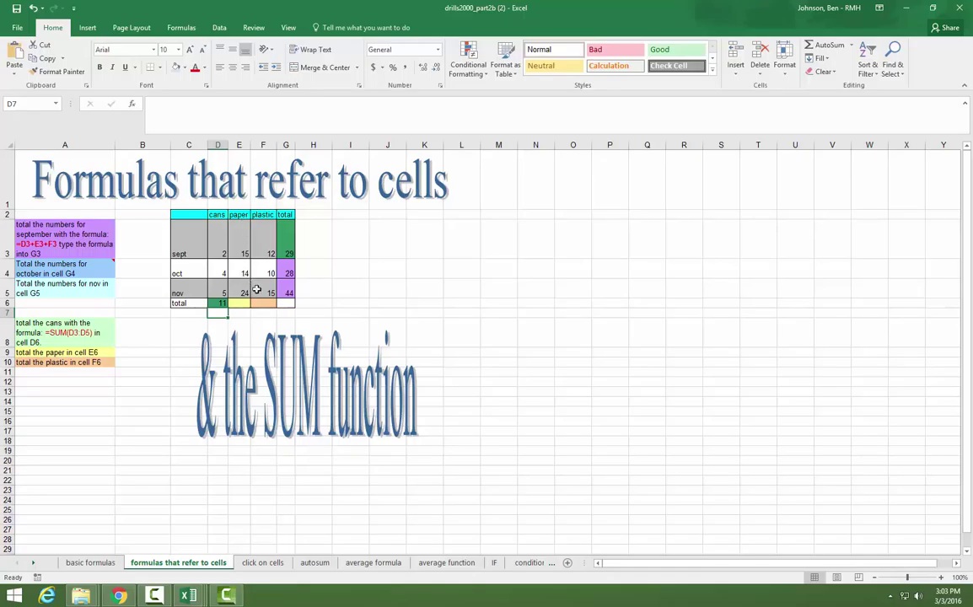
# Fill the cans SUM formula from D6 across to E6 and F6 to total paper and plastic
pyautogui.click(216, 305)
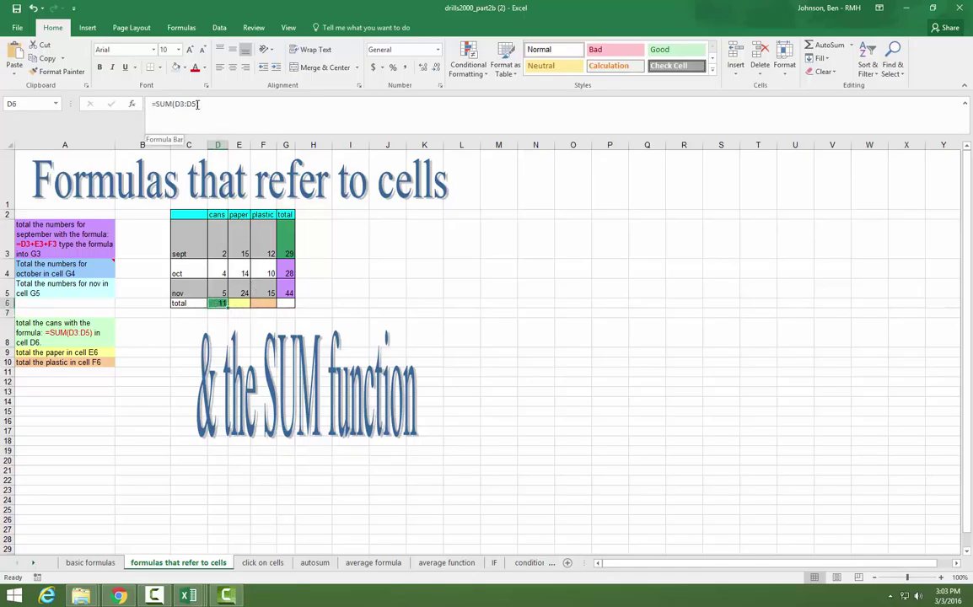
pyautogui.moveTo(227, 308); pyautogui.dragTo(276, 316)
pyautogui.click(251, 307)
pyautogui.click(264, 306)
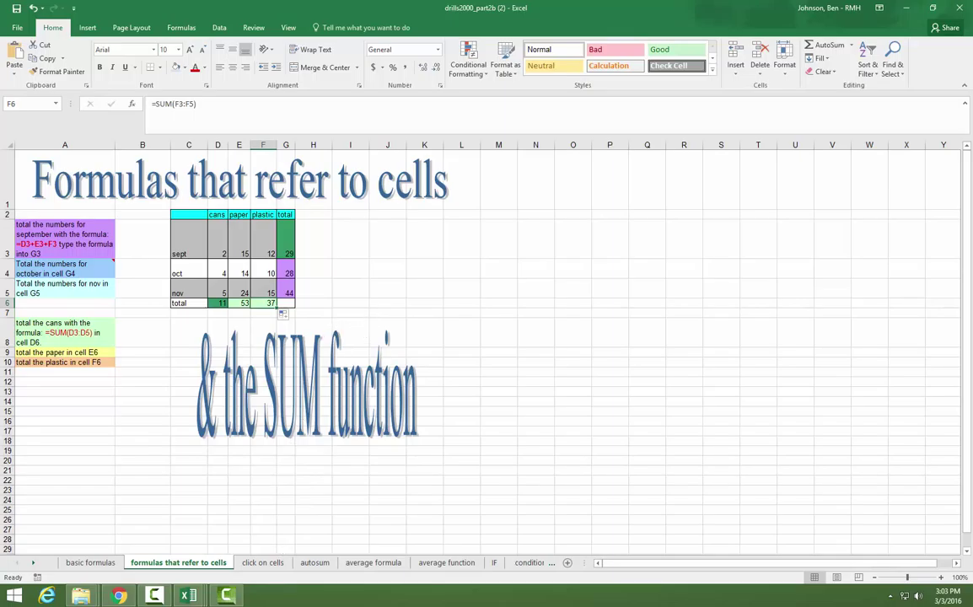
# On the "click on cells" sheet, total September in G3 with =D3+E3+F3 and fill the formula down through G5
pyautogui.click(254, 563)
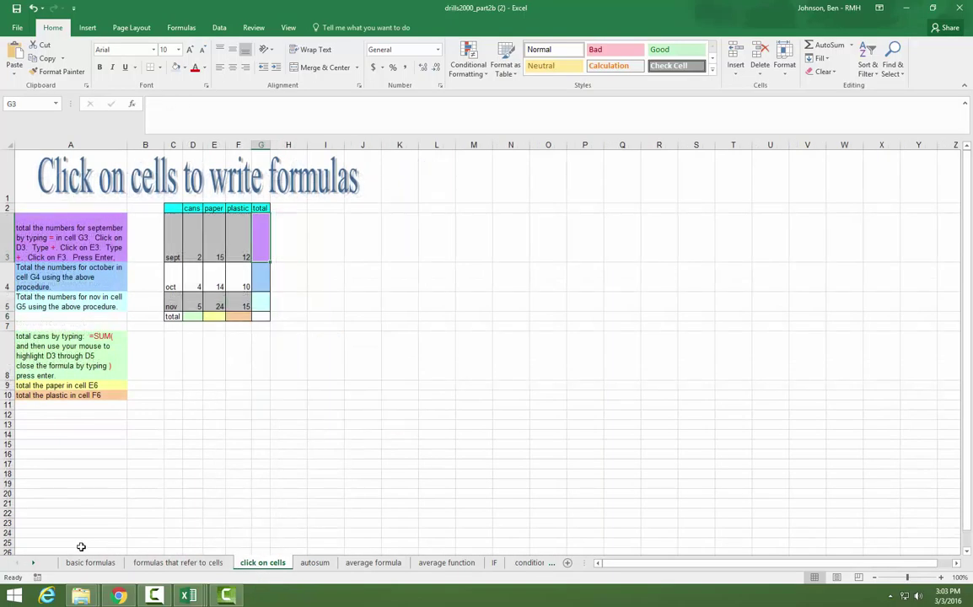
pyautogui.click(34, 564)
pyautogui.click(34, 563)
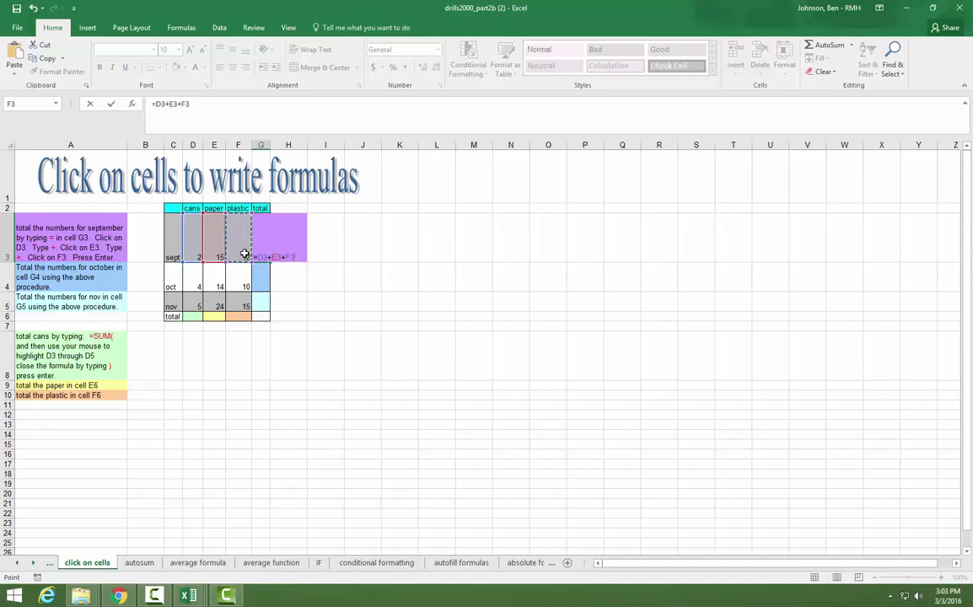
pyautogui.press('Return')
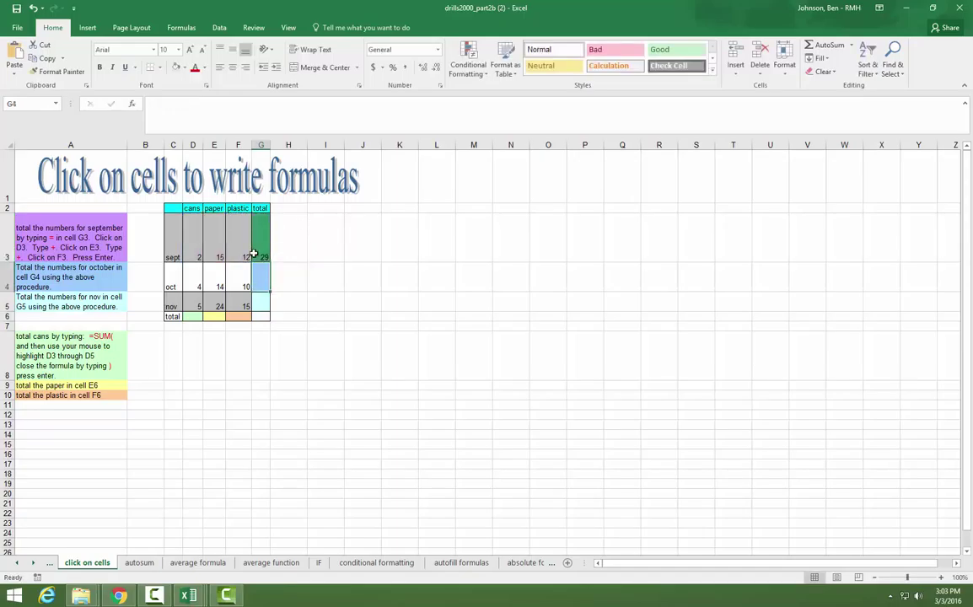
pyautogui.click(255, 254)
pyautogui.moveTo(271, 263); pyautogui.dragTo(275, 313)
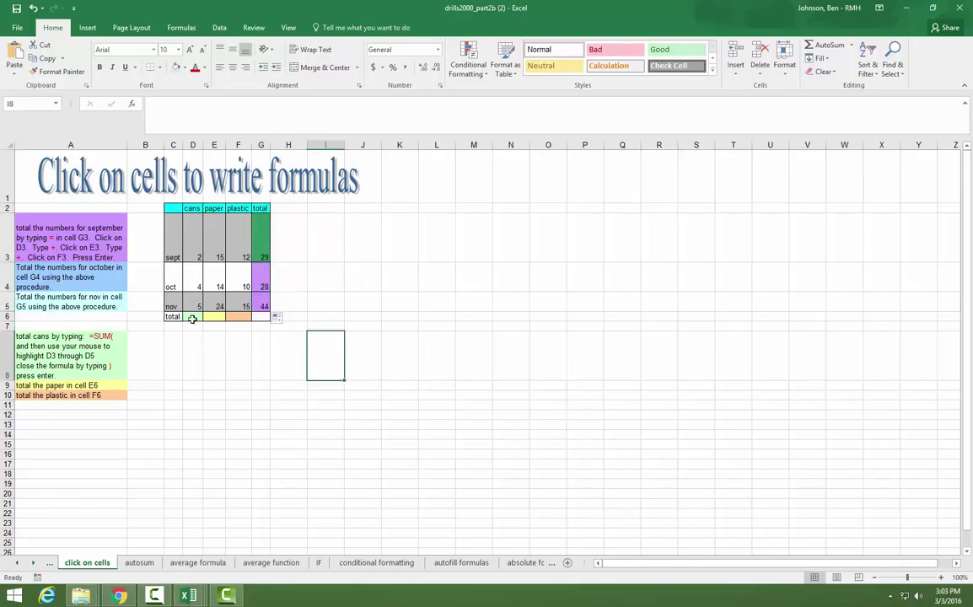
# Total the cans in cell D6 with =sum(D3:D5), picking the range directly in the table
pyautogui.click(192, 314)
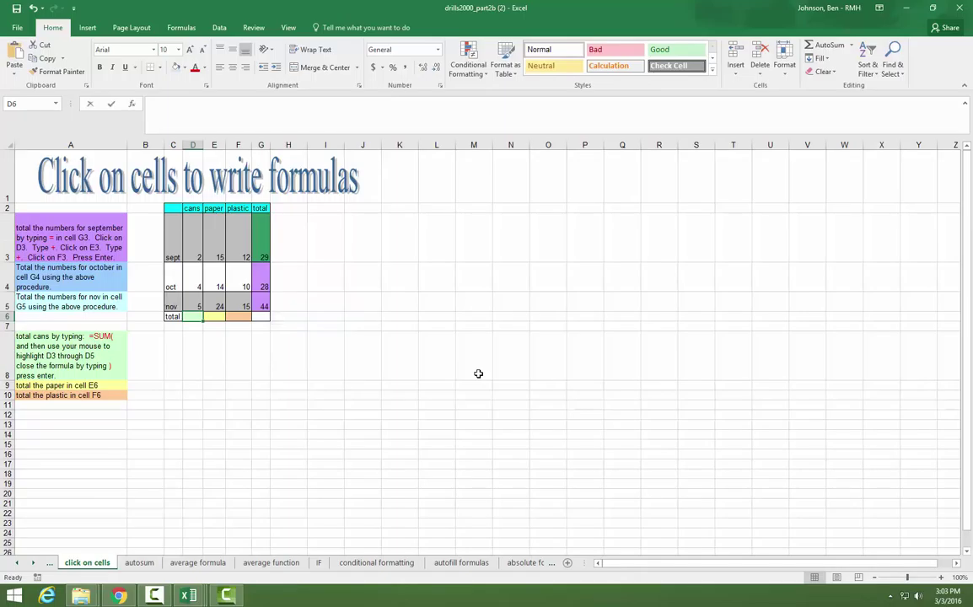
pyautogui.write('=sum(')
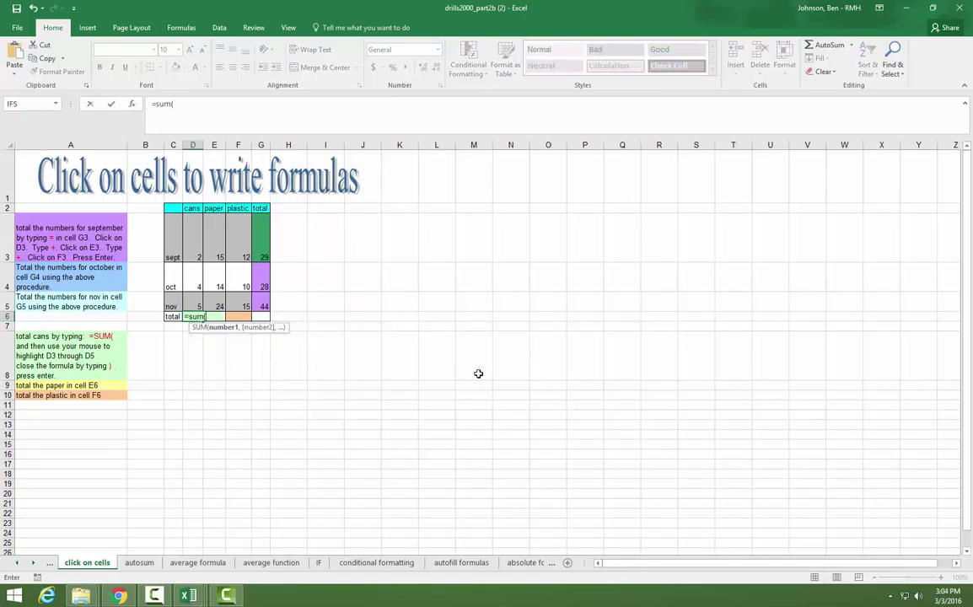
pyautogui.moveTo(199, 249); pyautogui.dragTo(196, 305)
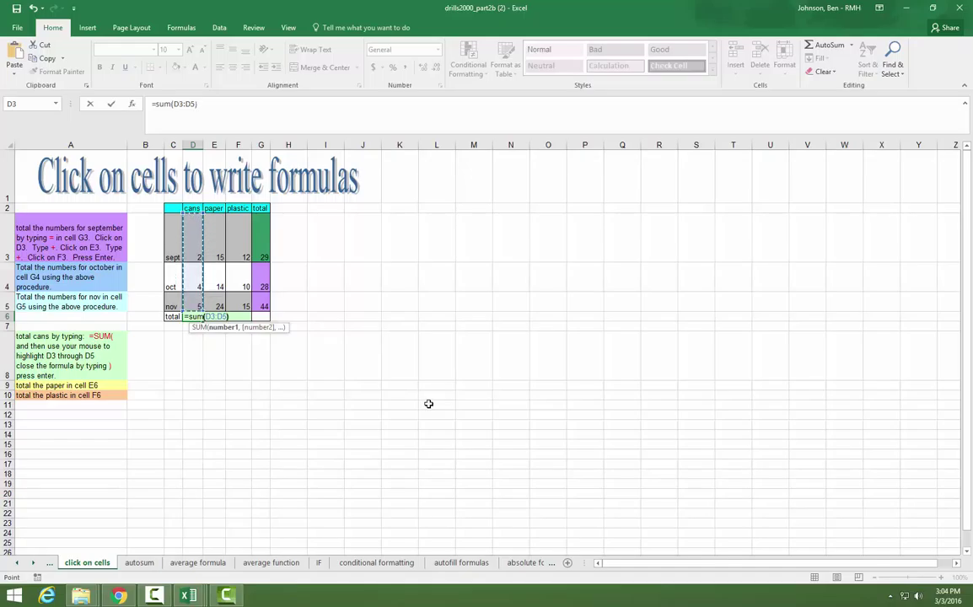
pyautogui.write(')')
pyautogui.press('Return')
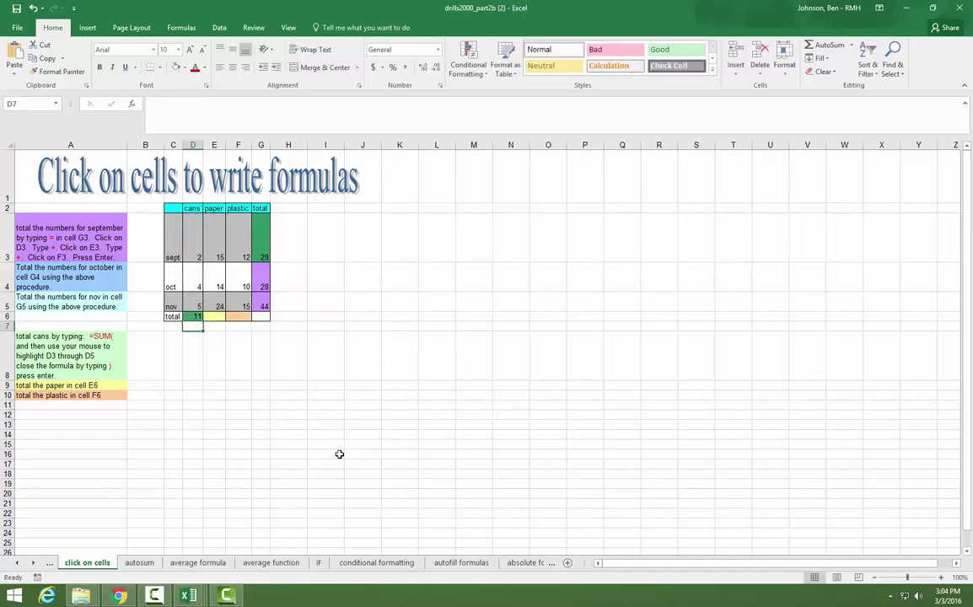
# Copy the cans total formula in D6 across to the paper and plastic totals in E6:F6
pyautogui.click(216, 316)
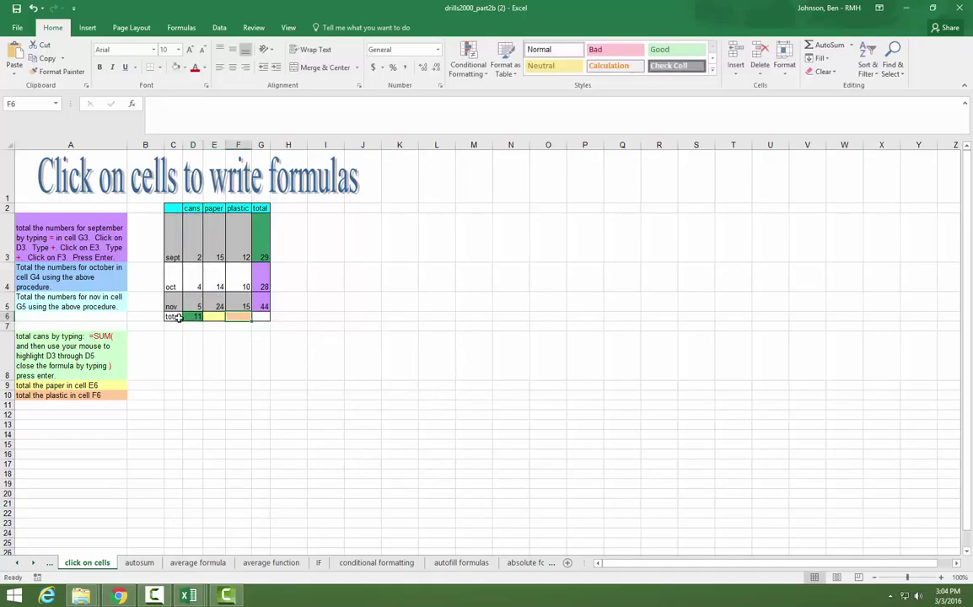
pyautogui.click(198, 318)
pyautogui.moveTo(202, 321); pyautogui.dragTo(249, 318)
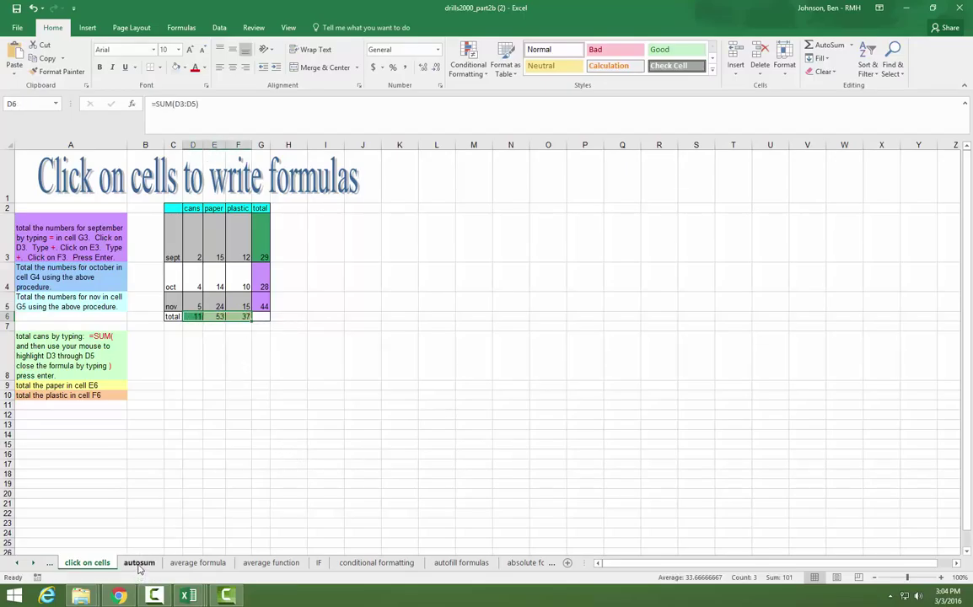
# On the "autosum" sheet, use AutoSum to total September (D3:F3) in G3 and October (D4:F4) in G4
pyautogui.click(139, 564)
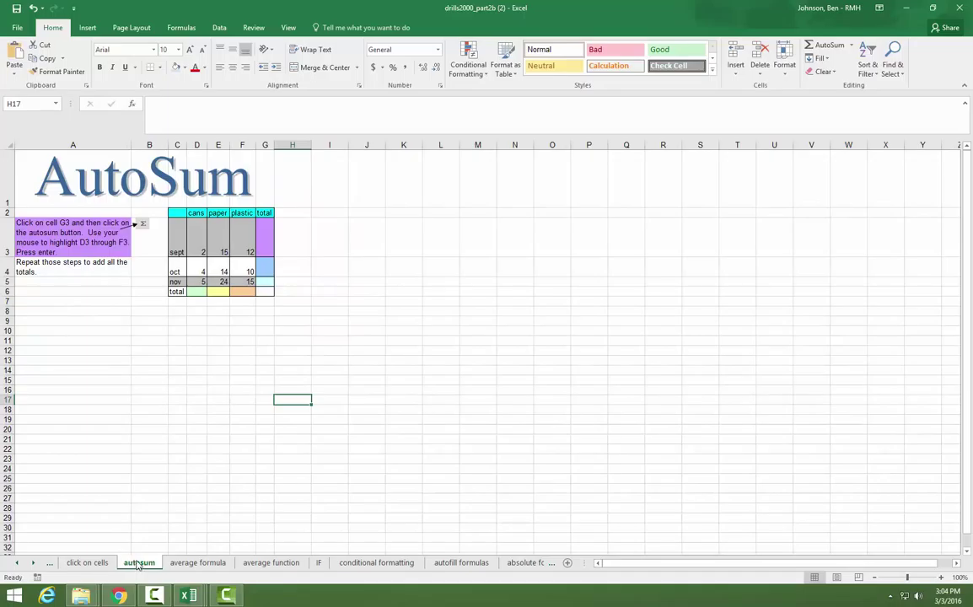
pyautogui.click(33, 564)
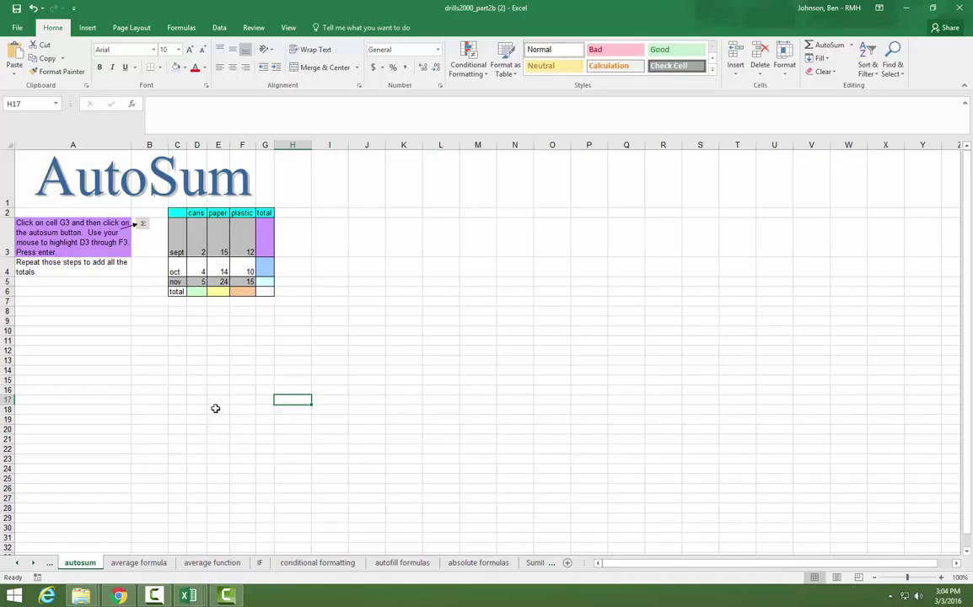
pyautogui.click(266, 243)
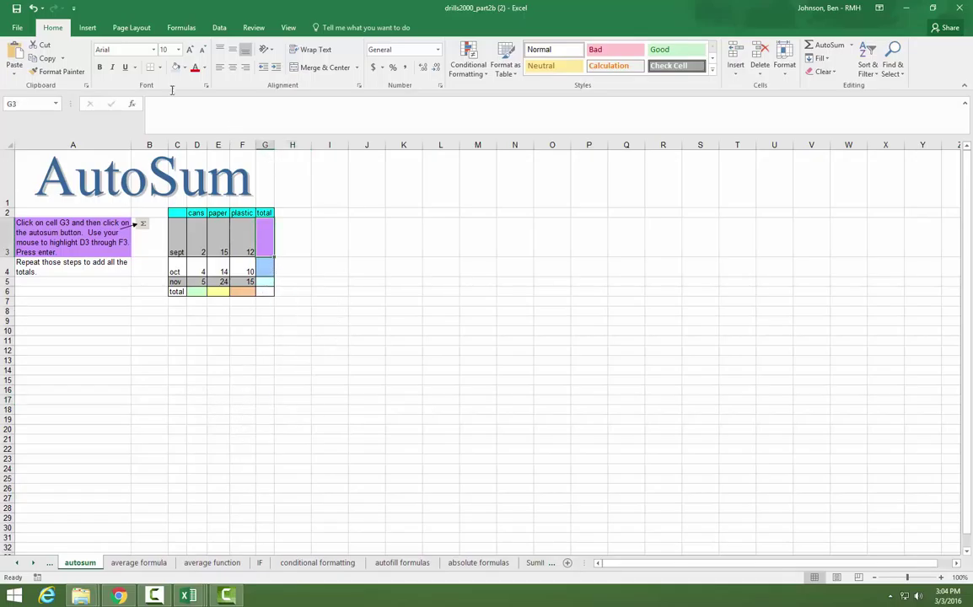
pyautogui.click(822, 45)
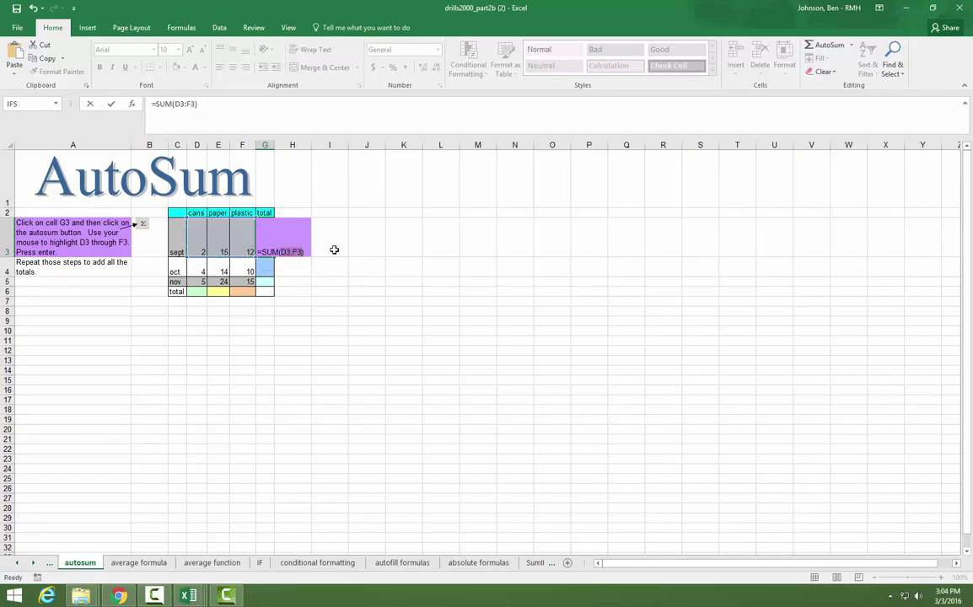
pyautogui.press('Return')
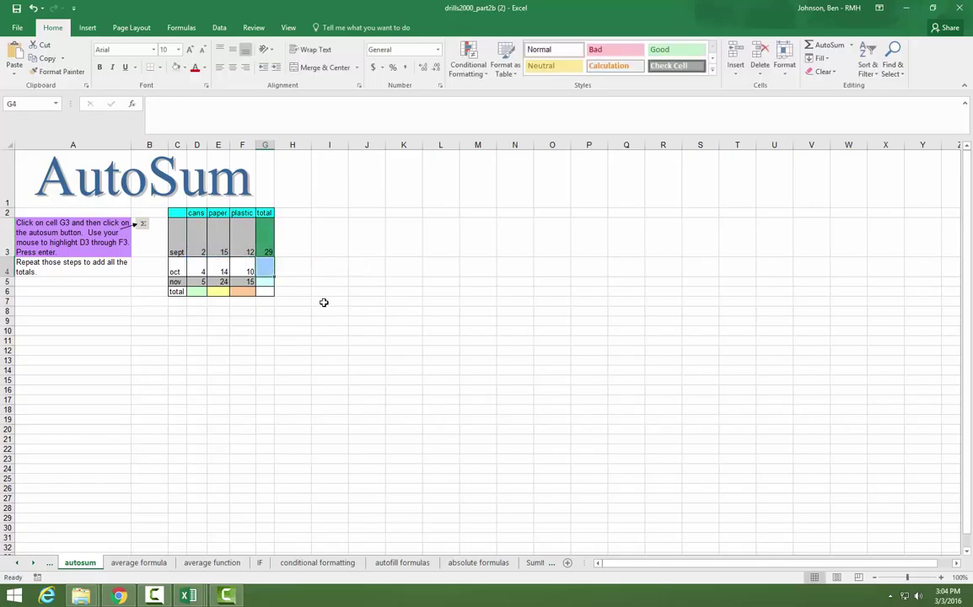
pyautogui.click(827, 51)
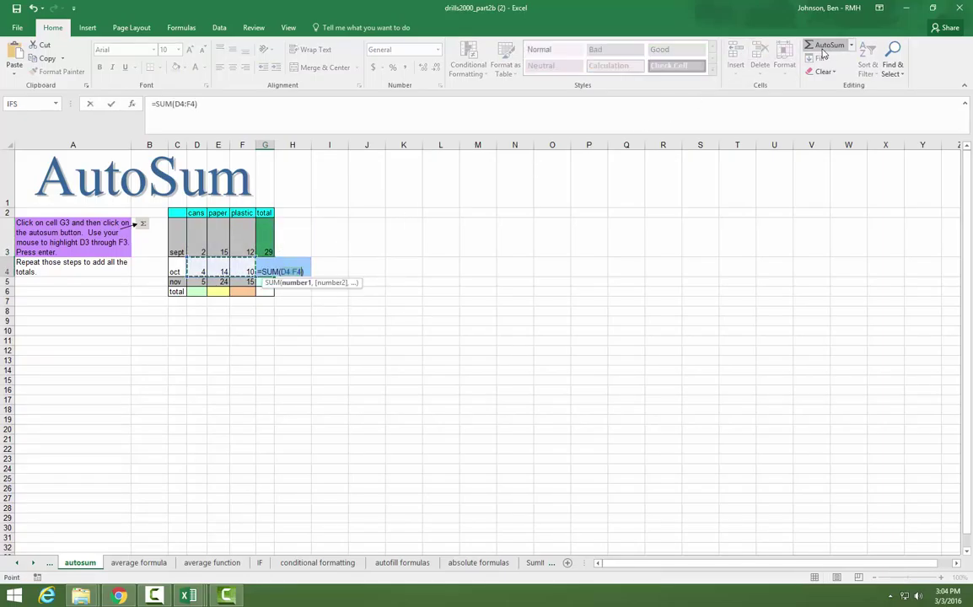
pyautogui.press('Return')
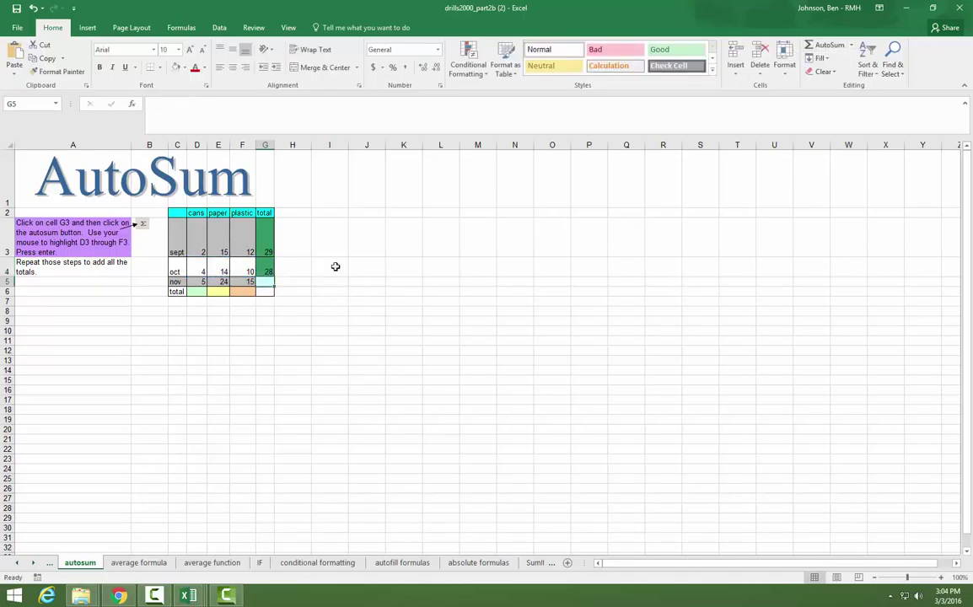
# Fill October's total formula in G4 down to November's total in G5
pyautogui.click(259, 263)
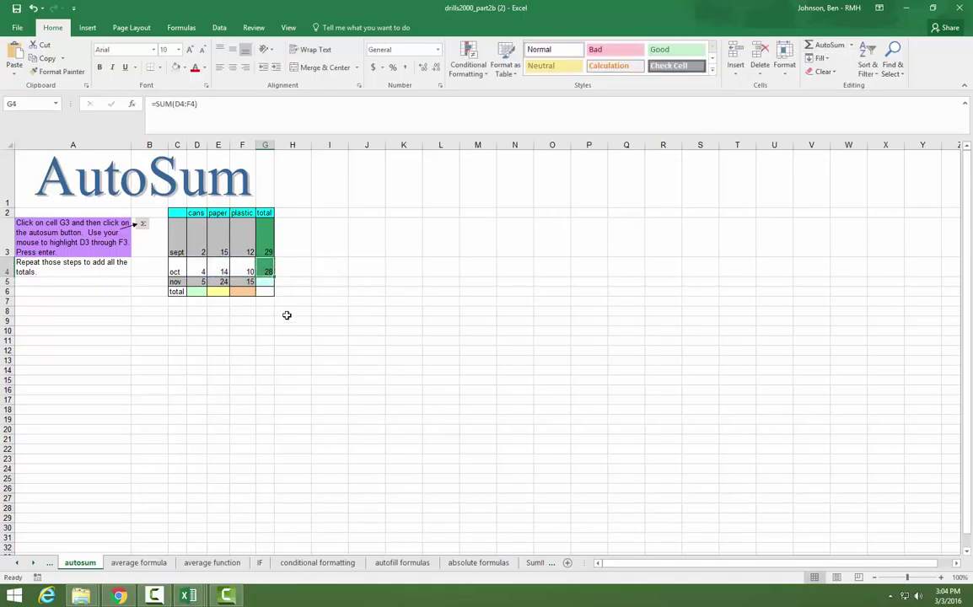
pyautogui.moveTo(274, 274); pyautogui.dragTo(273, 286)
pyautogui.click(267, 283)
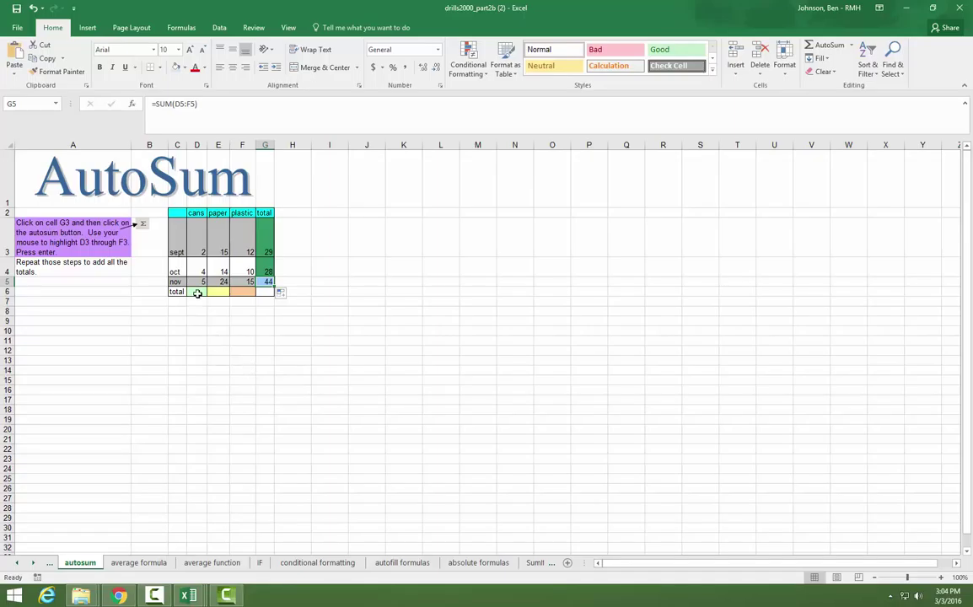
# AutoSum the cans (D3:D5) in D6 and copy the formula across to the paper and plastic totals in E6:F6
pyautogui.click(197, 292)
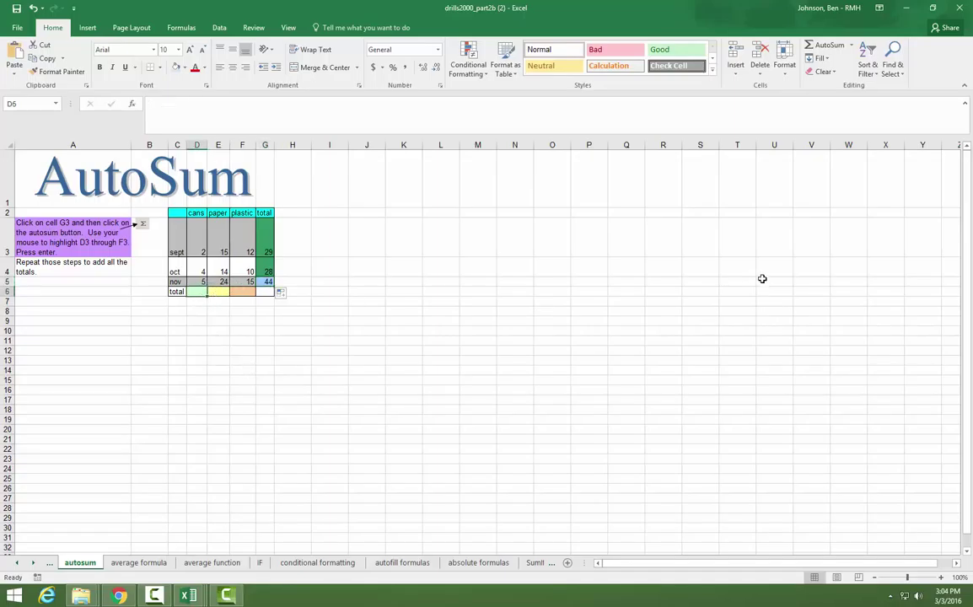
pyautogui.click(824, 47)
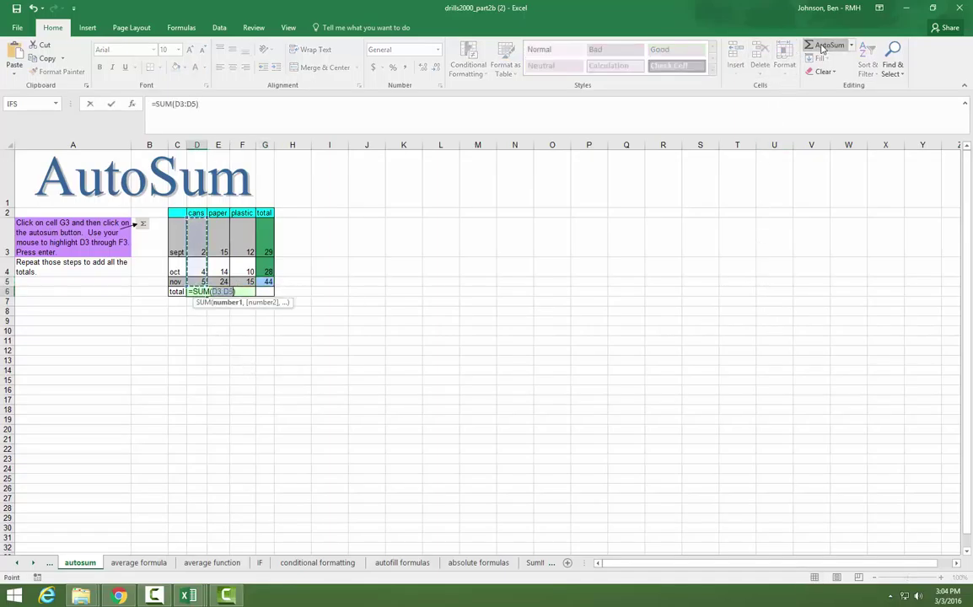
pyautogui.press('Return')
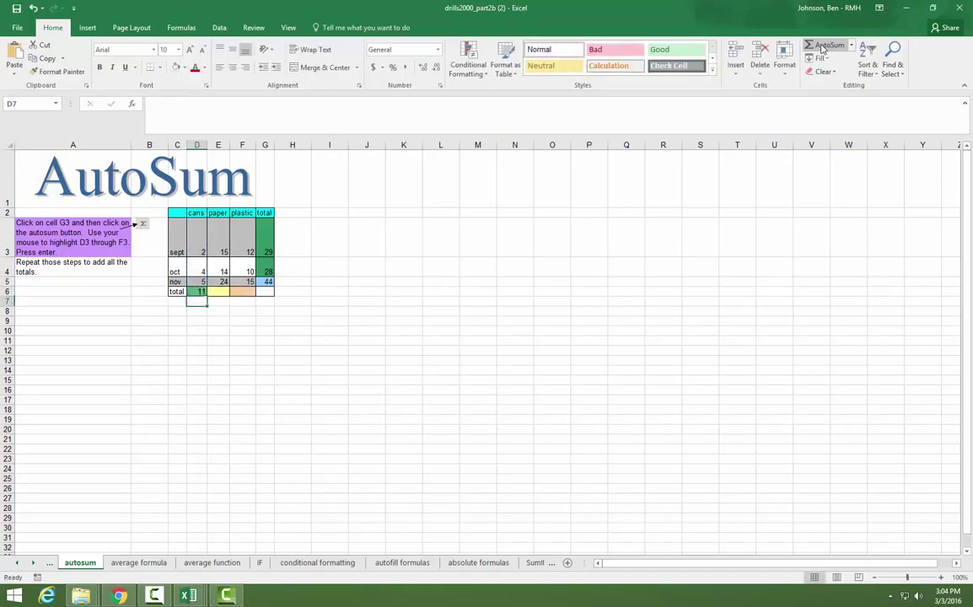
pyautogui.click(198, 292)
pyautogui.moveTo(207, 296); pyautogui.dragTo(251, 293)
# Re-enter November's total in G5 with AutoSum, changing the summed range to D5:F5
pyautogui.click(268, 282)
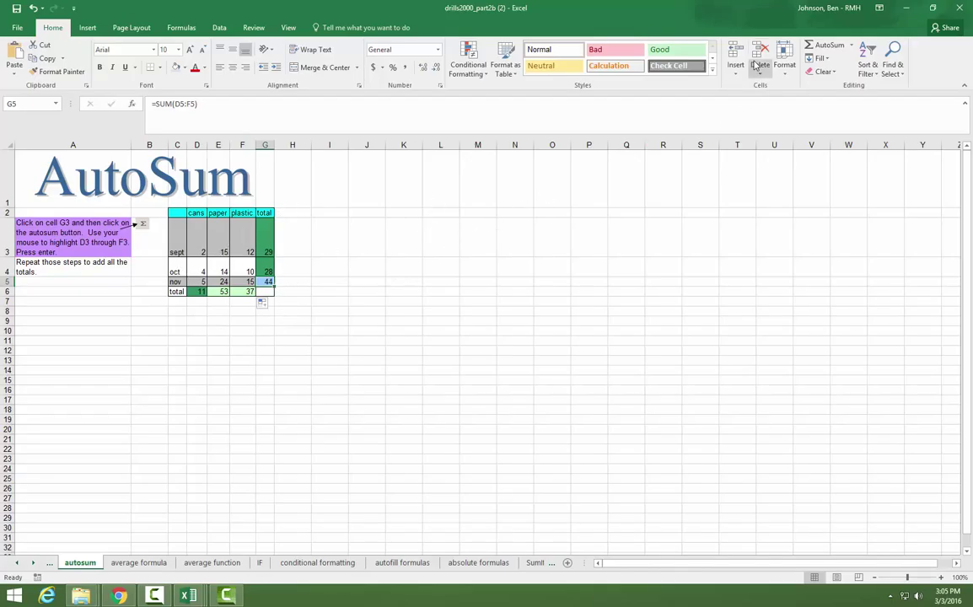
pyautogui.click(822, 45)
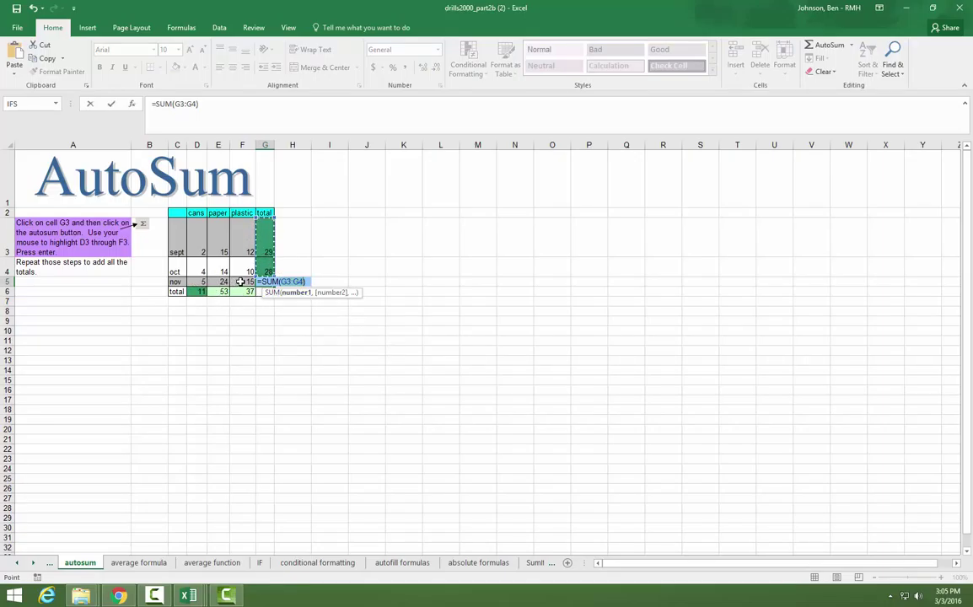
pyautogui.moveTo(197, 283); pyautogui.dragTo(249, 284)
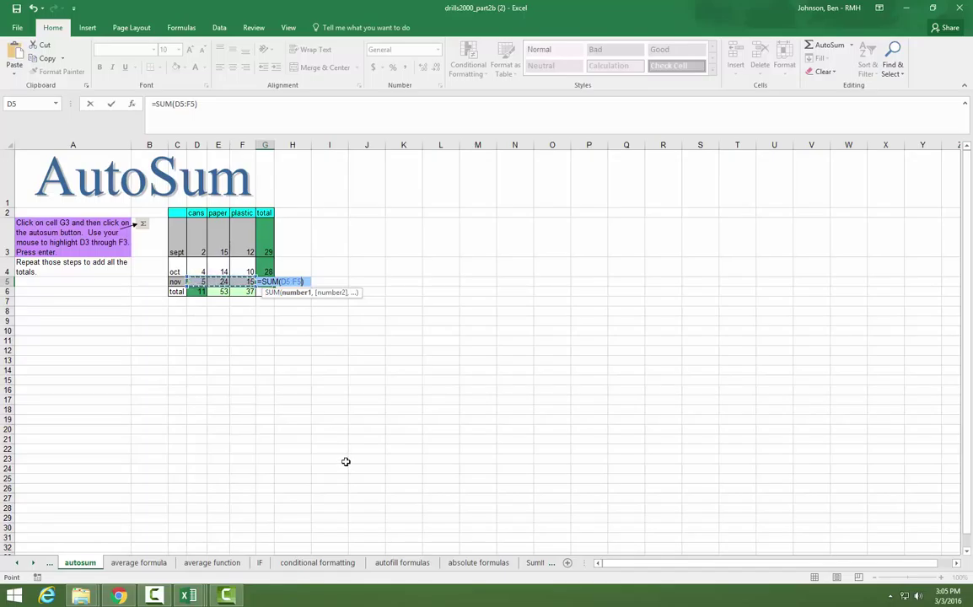
pyautogui.press('Return')
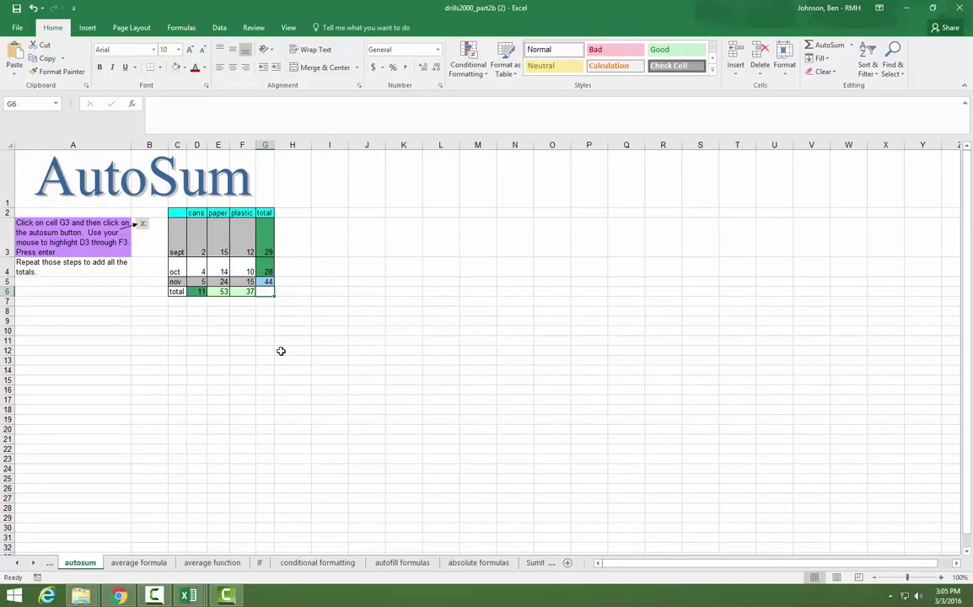
# On the "average formula" sheet, AutoSum the cans (D3:D5) in cell D6
pyautogui.click(141, 564)
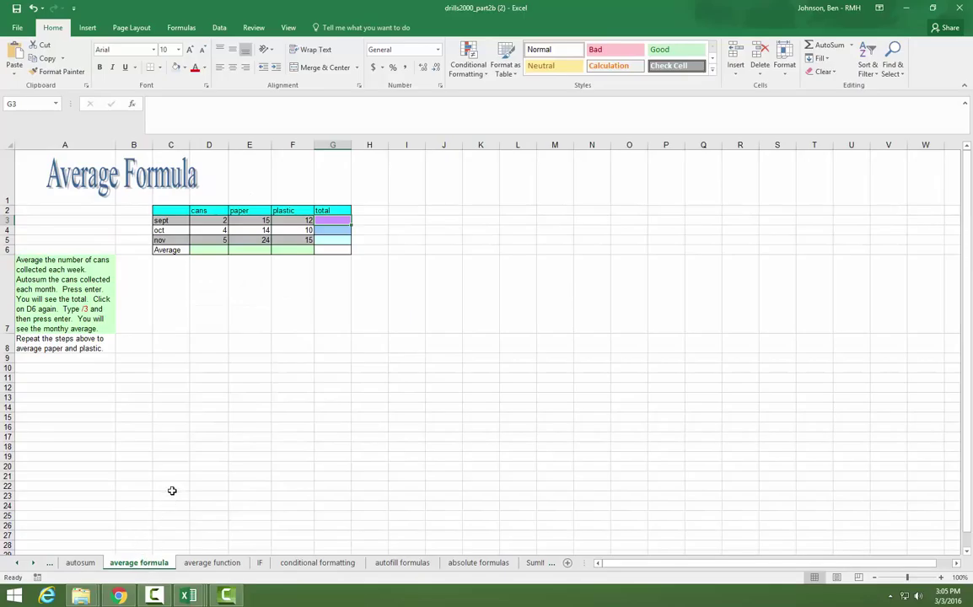
pyautogui.click(211, 249)
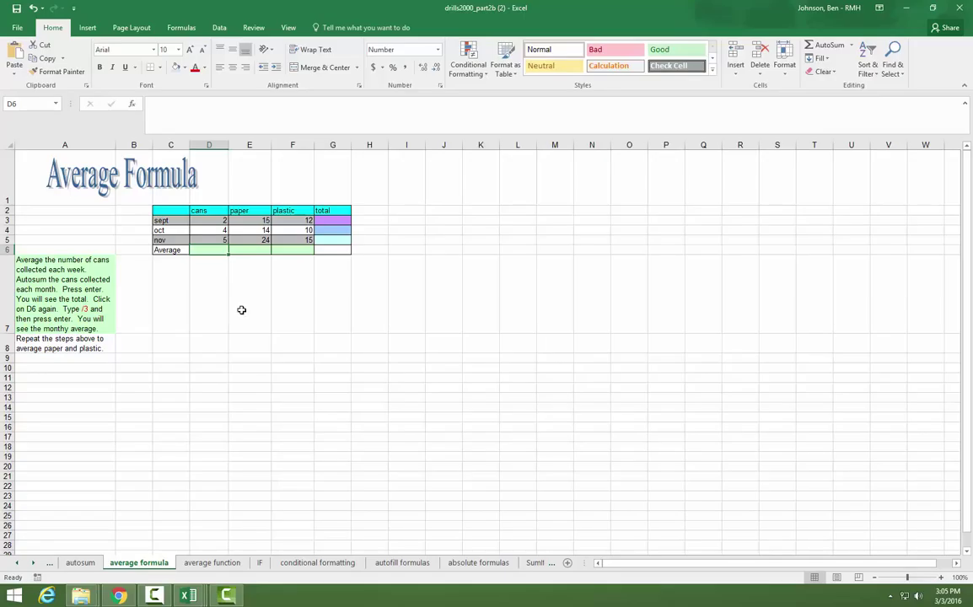
pyautogui.click(832, 47)
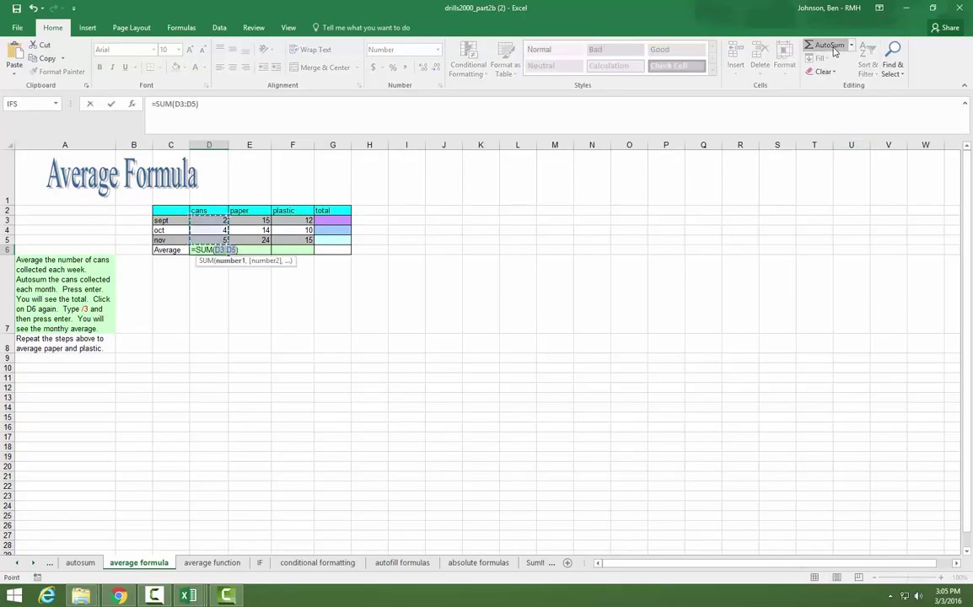
pyautogui.press('Return')
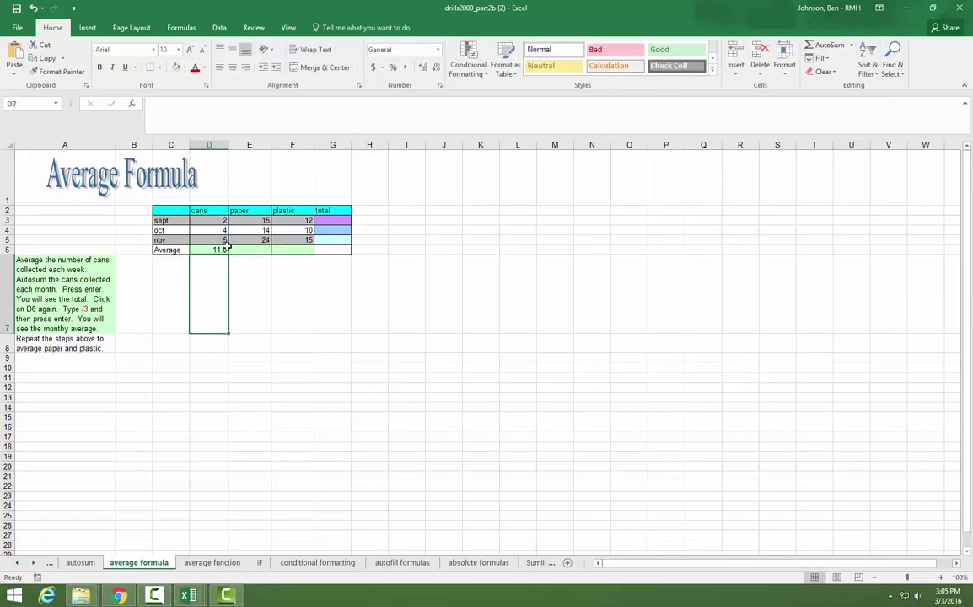
# Extend the cans formula in D6 to =SUM(D3:D5)/3 so it calculates the monthly average
pyautogui.click(219, 250)
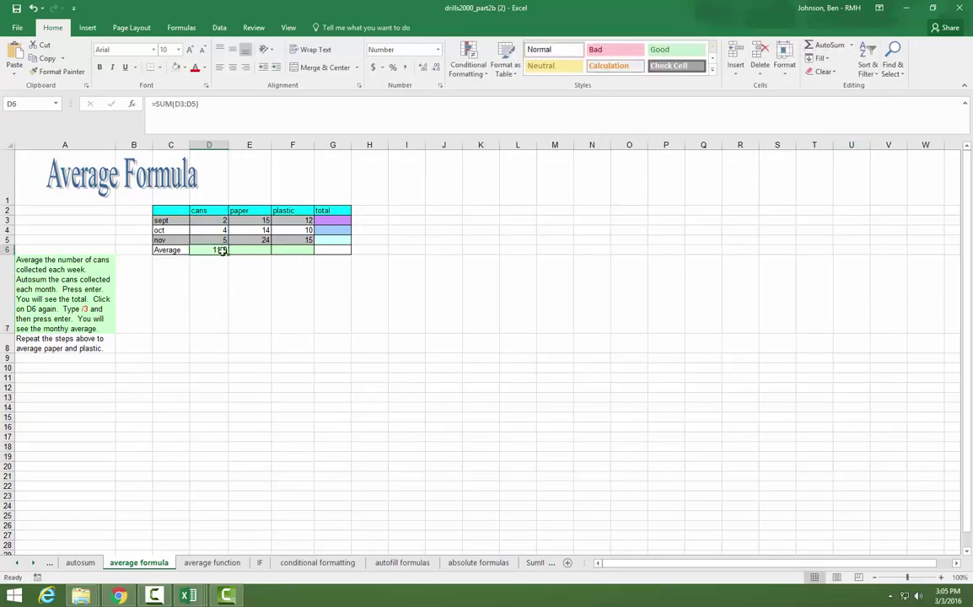
pyautogui.click(216, 104)
pyautogui.write('/3')
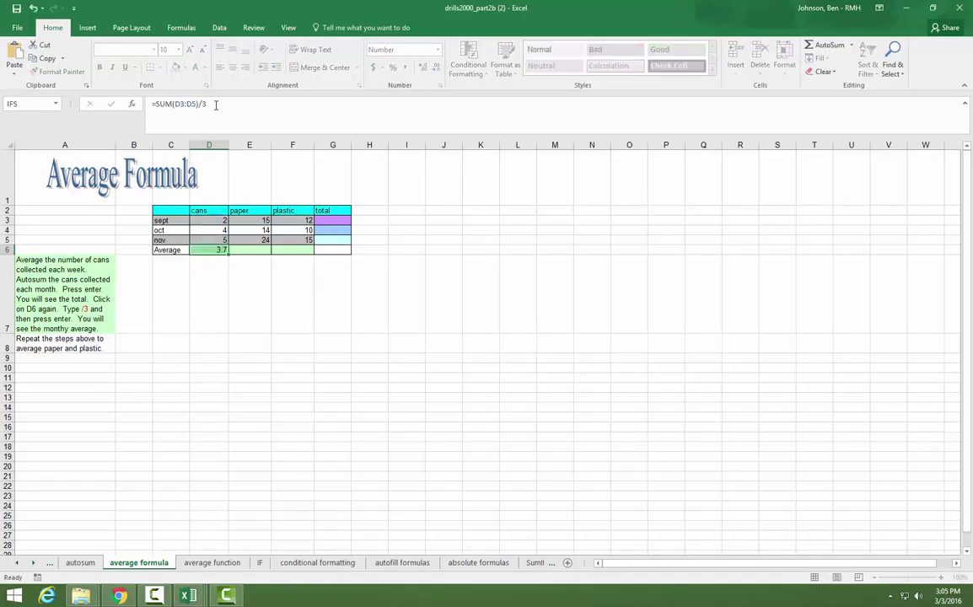
pyautogui.press('Return')
pyautogui.write('+')
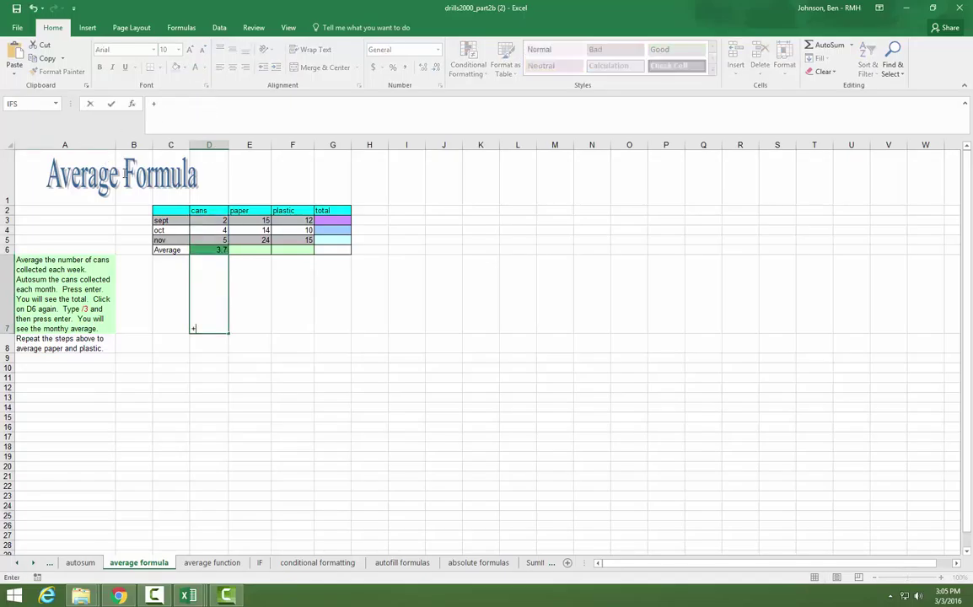
pyautogui.press('Escape')
# Average the paper in E6 with AutoSum divided by three, as =SUM(E3:E5)/3
pyautogui.click(253, 250)
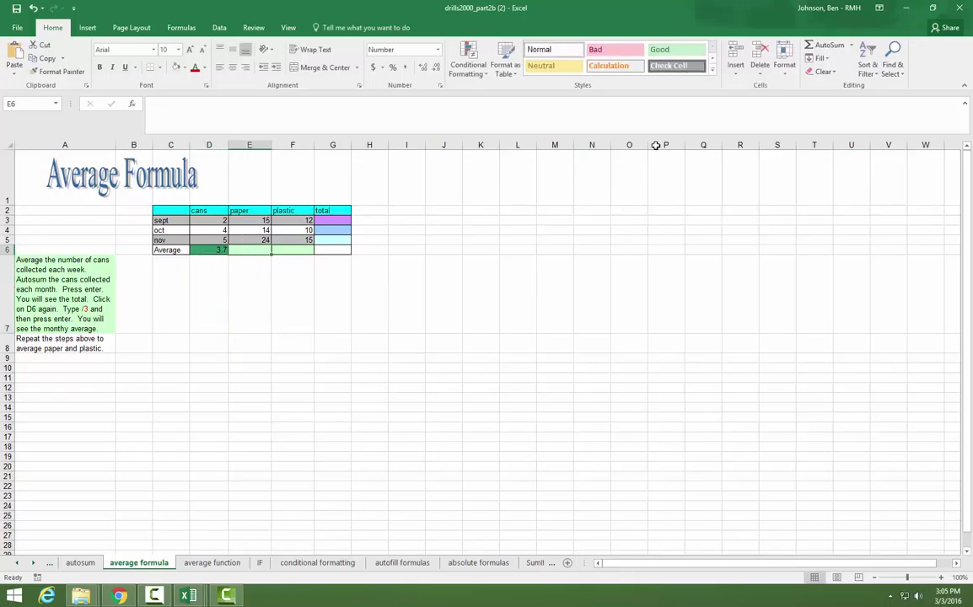
pyautogui.click(815, 47)
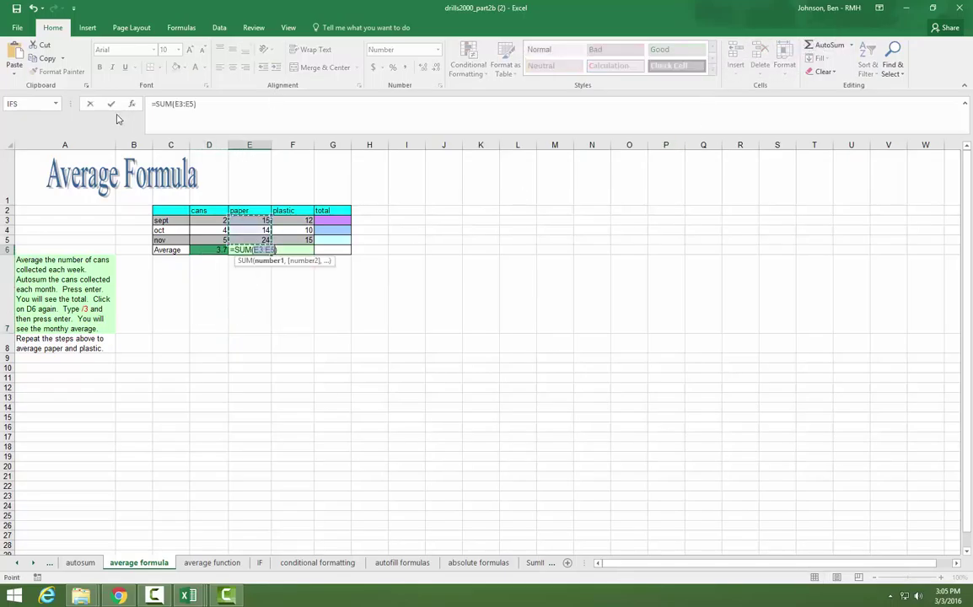
pyautogui.click(218, 105)
pyautogui.write('/3')
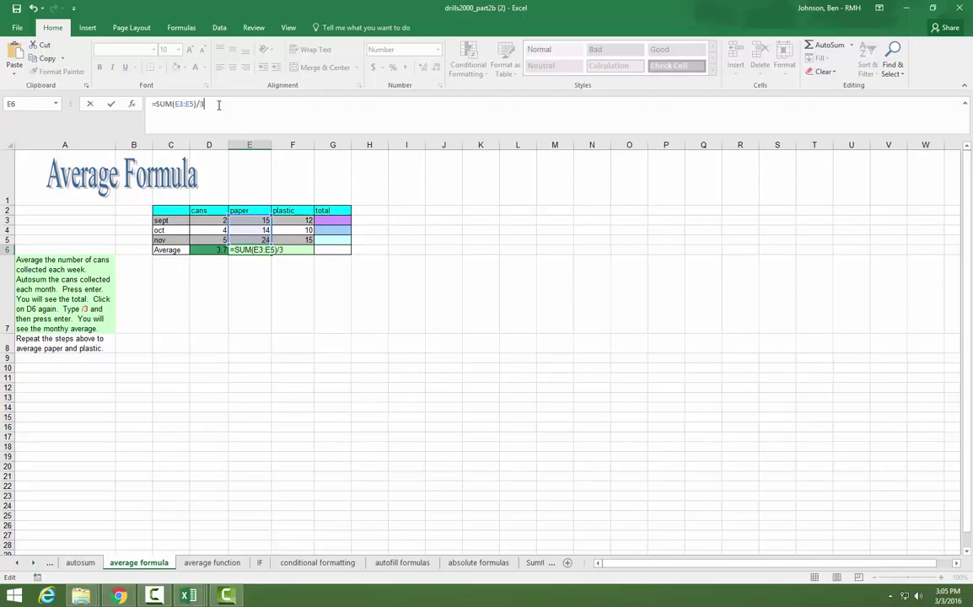
pyautogui.press('Return')
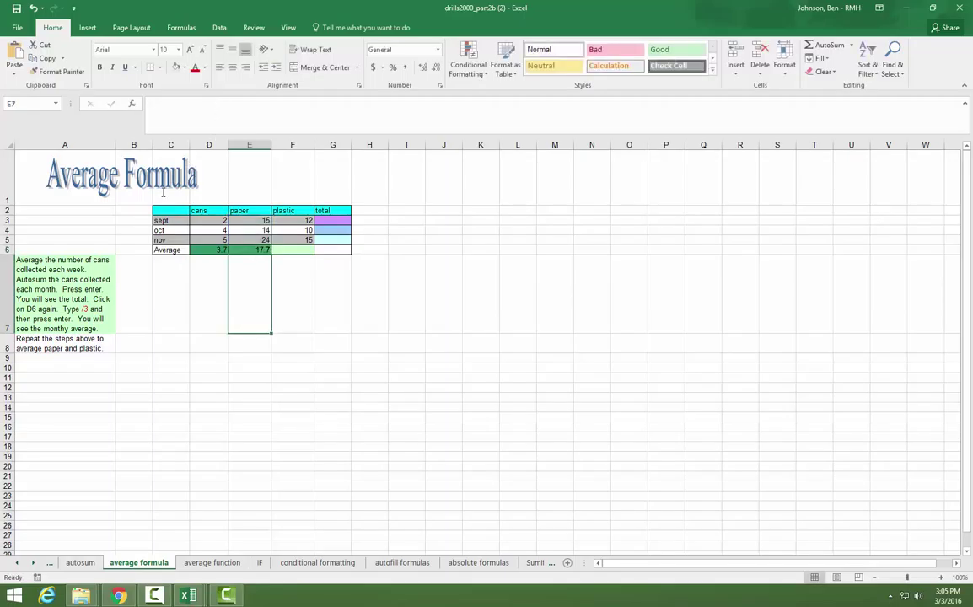
# Copy the paper average formula in E6 across to the plastic average in F6
pyautogui.click(258, 251)
pyautogui.moveTo(258, 252); pyautogui.dragTo(305, 251)
pyautogui.click(303, 251)
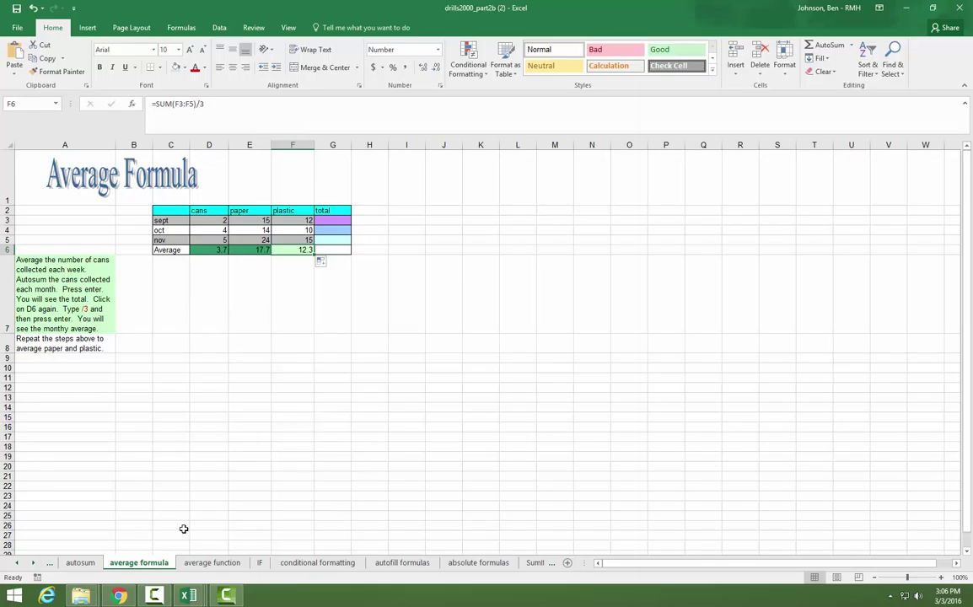
# On the "average function" sheet, average the cans in D6 with the built-in function =AVERAGE(D3:D5)
pyautogui.click(212, 562)
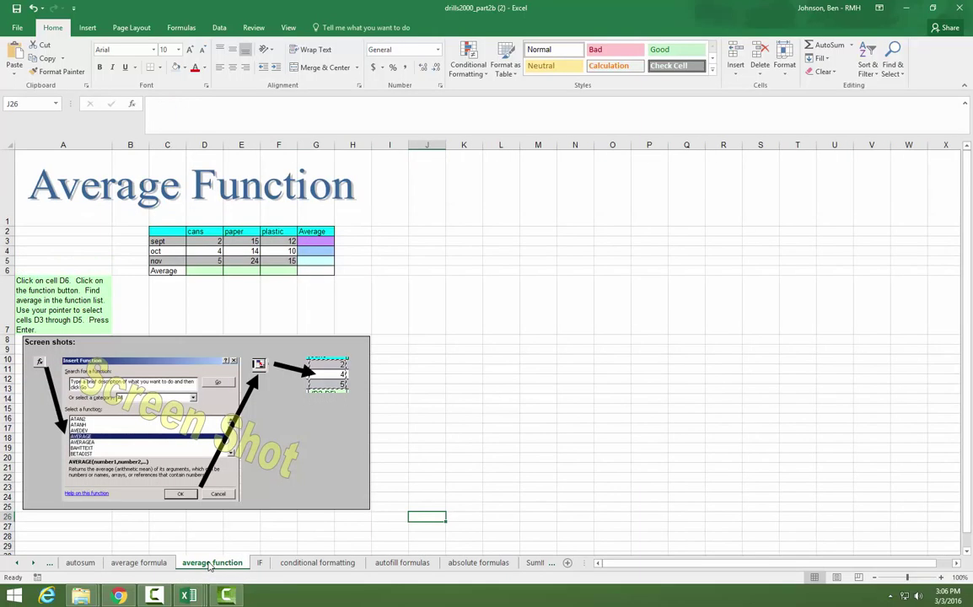
pyautogui.click(33, 564)
pyautogui.click(33, 563)
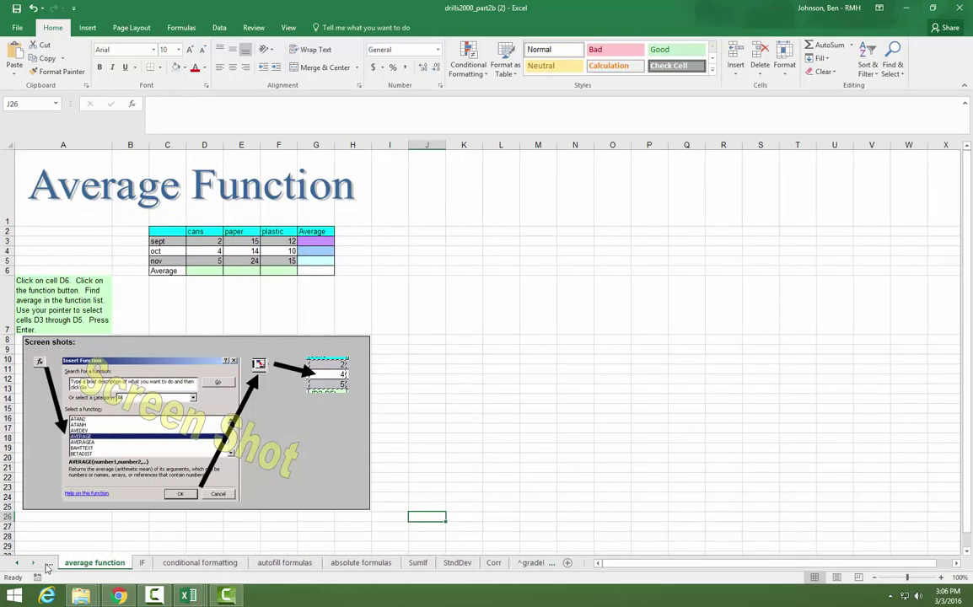
pyautogui.click(205, 271)
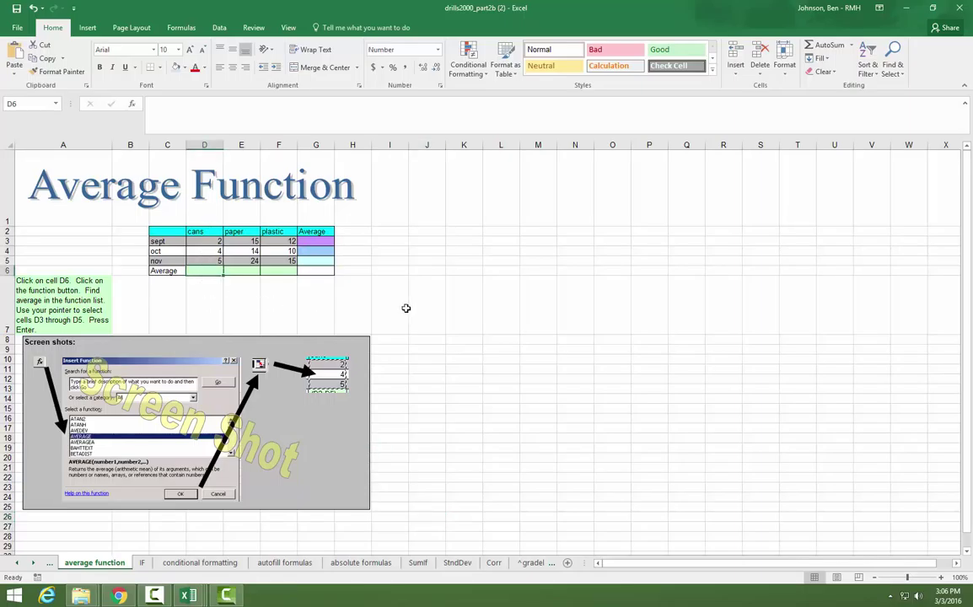
pyautogui.click(851, 45)
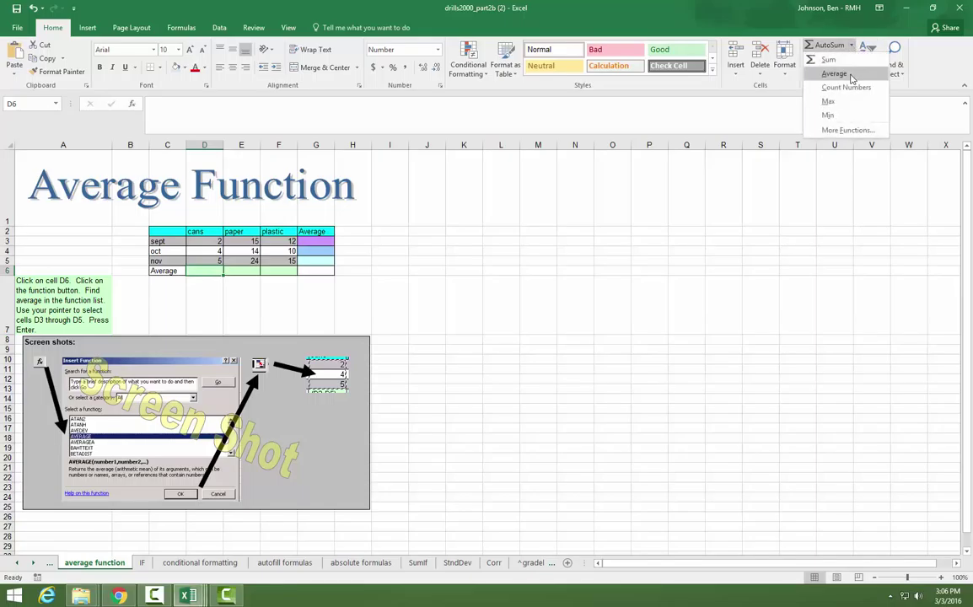
pyautogui.click(852, 74)
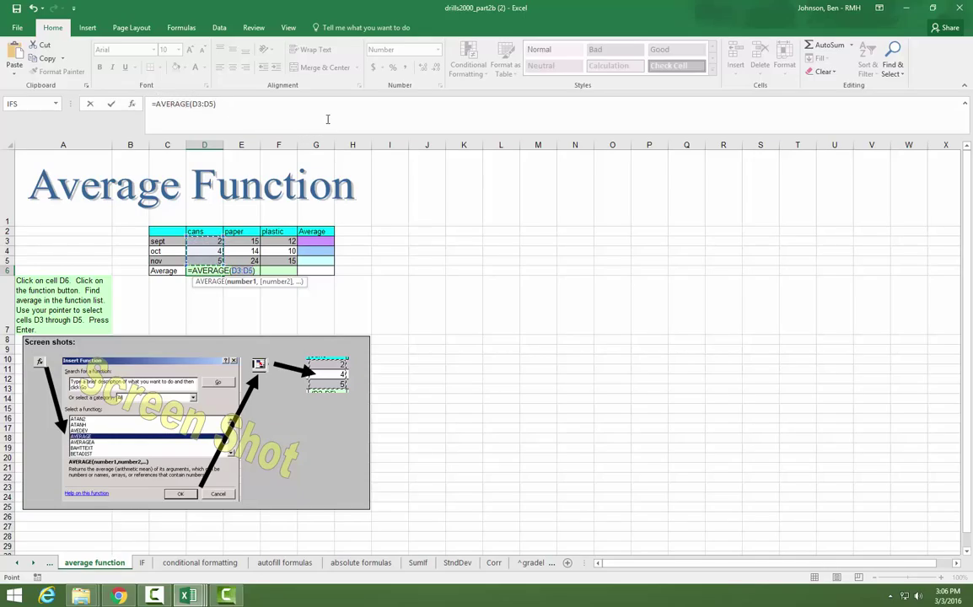
pyautogui.press('Return')
# Copy the AVERAGE formula in D6 across to the paper and plastic averages in E6:F6
pyautogui.click(211, 272)
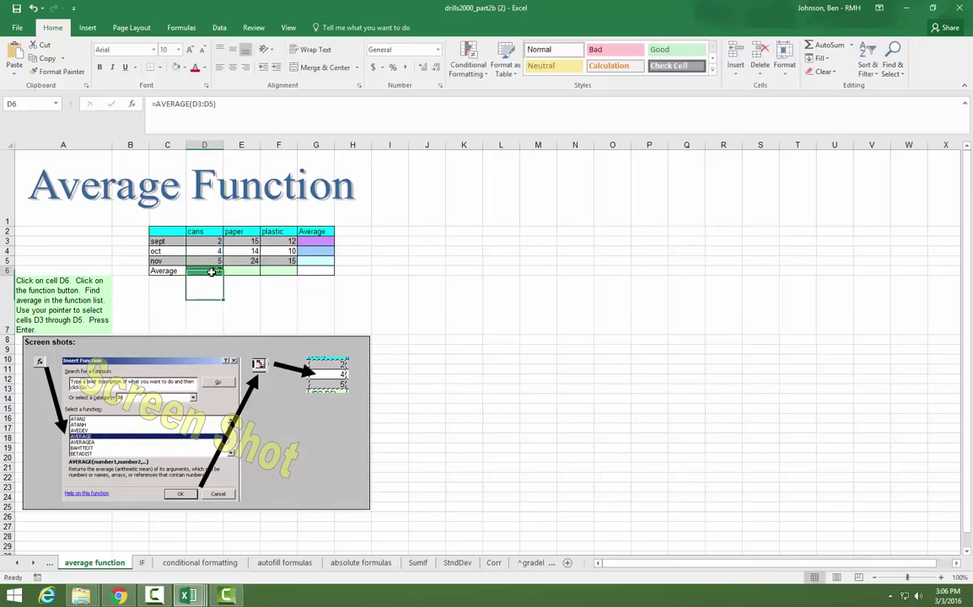
pyautogui.moveTo(211, 271); pyautogui.dragTo(278, 271)
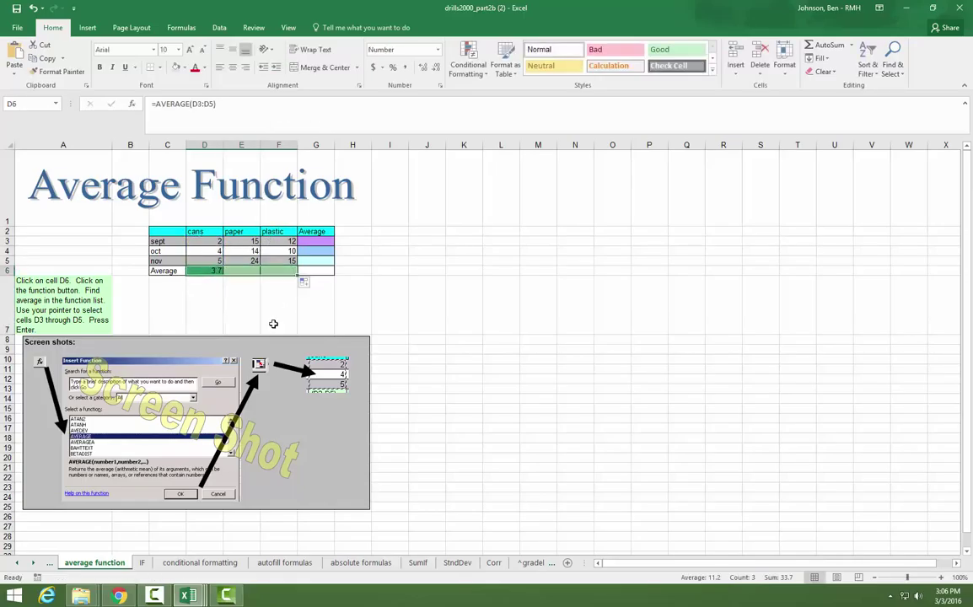
pyautogui.hotkey('ctrl', 'r')
pyautogui.click(233, 271)
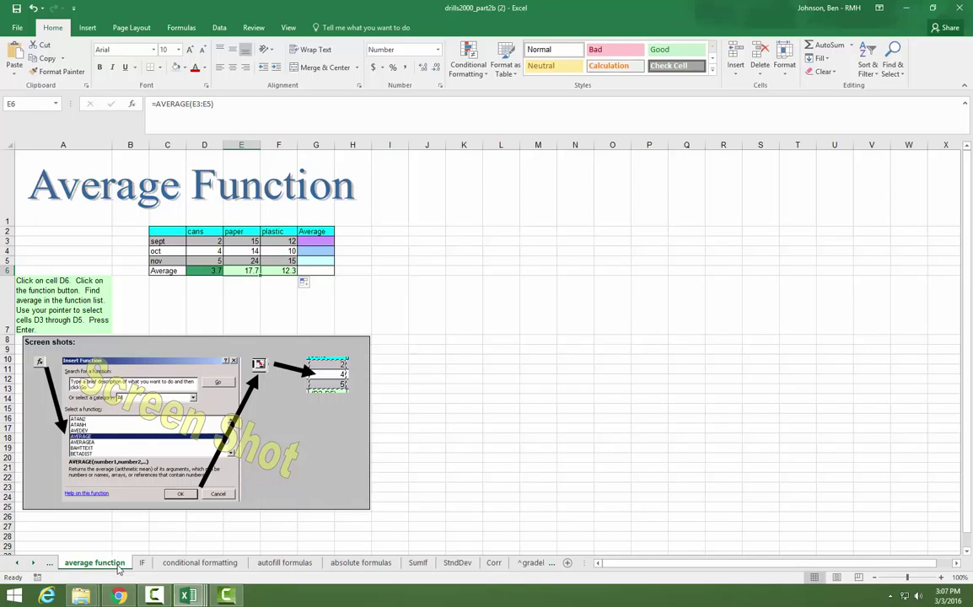
# On the "IF" sheet, insert the logical IF function in the September message cell H3
pyautogui.click(143, 564)
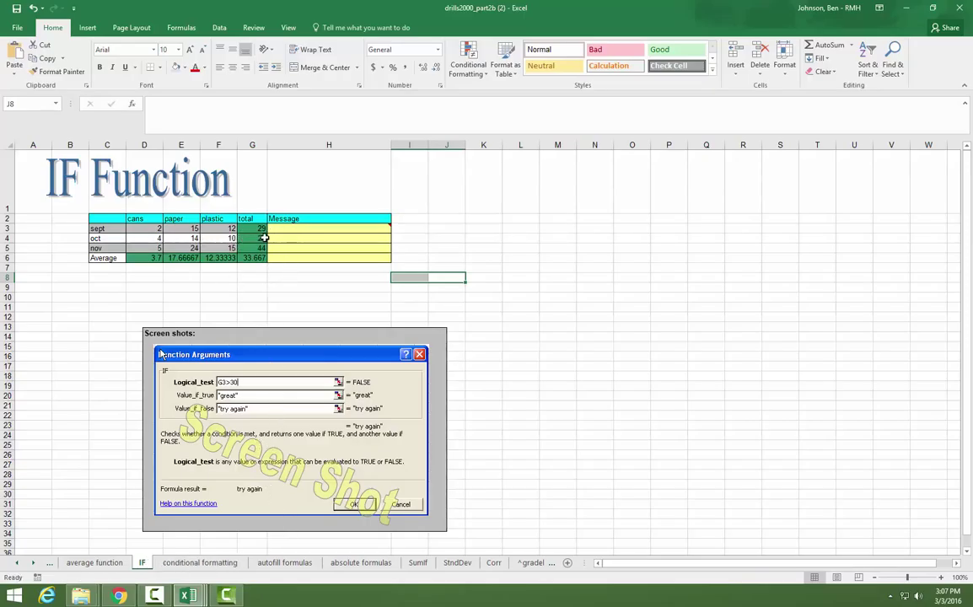
pyautogui.moveTo(298, 227)
pyautogui.click(295, 229)
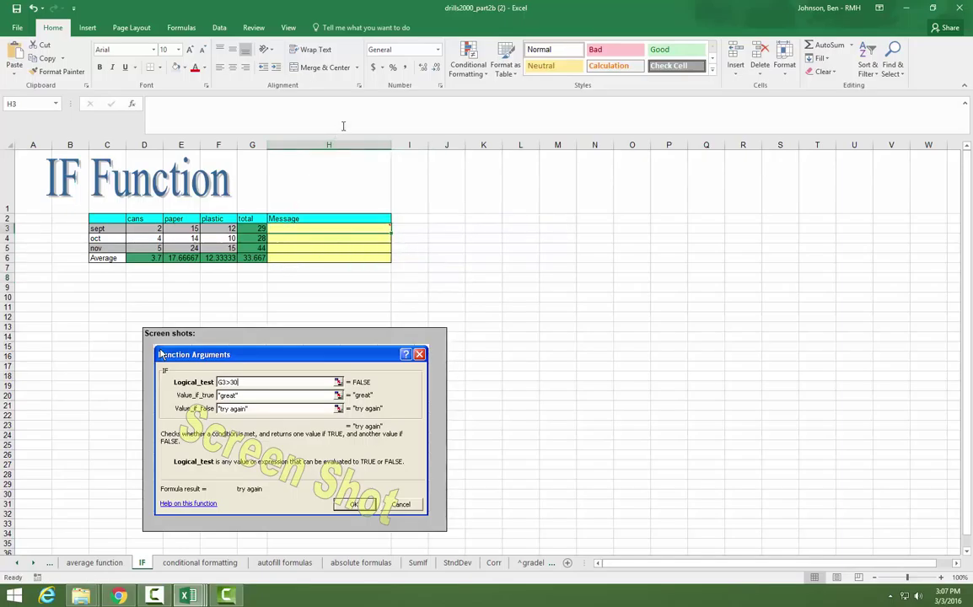
pyautogui.click(853, 48)
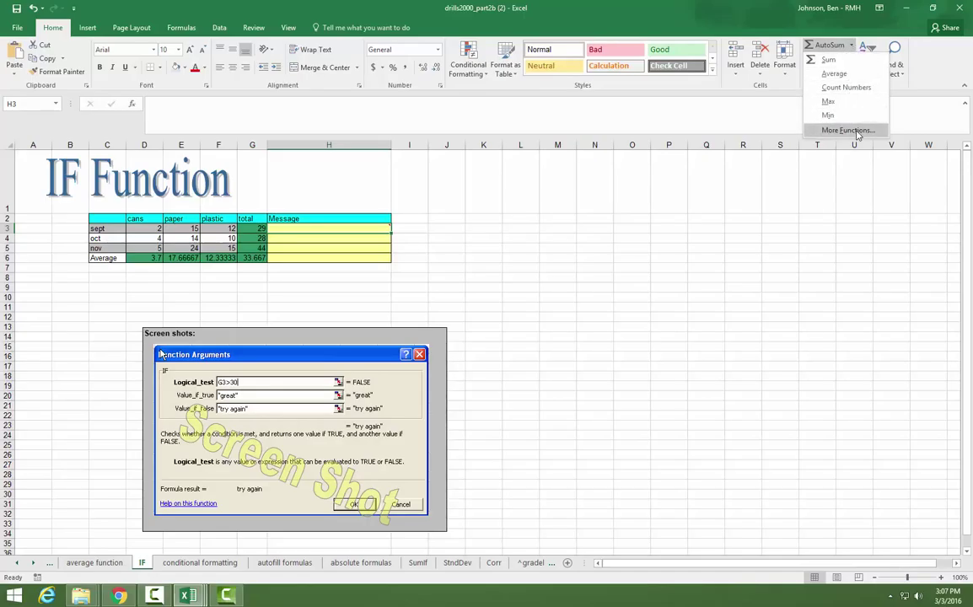
pyautogui.click(134, 107)
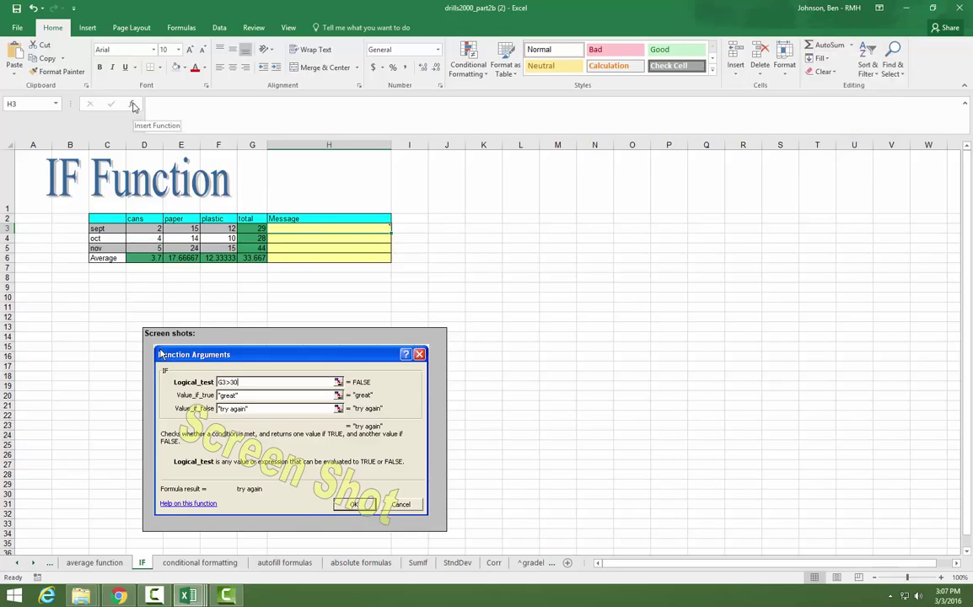
pyautogui.click(132, 107)
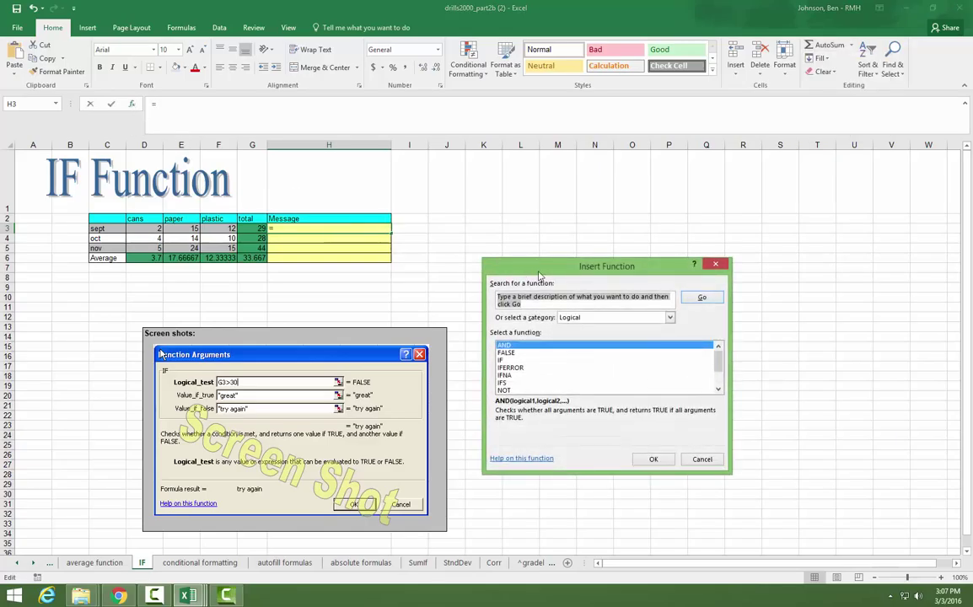
pyautogui.moveTo(544, 272); pyautogui.dragTo(518, 230)
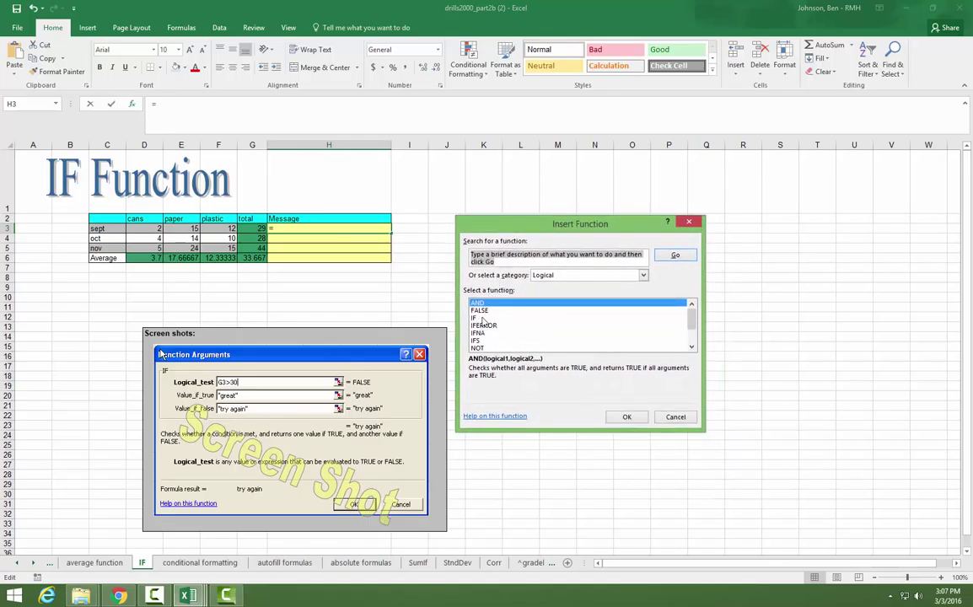
pyautogui.click(476, 319)
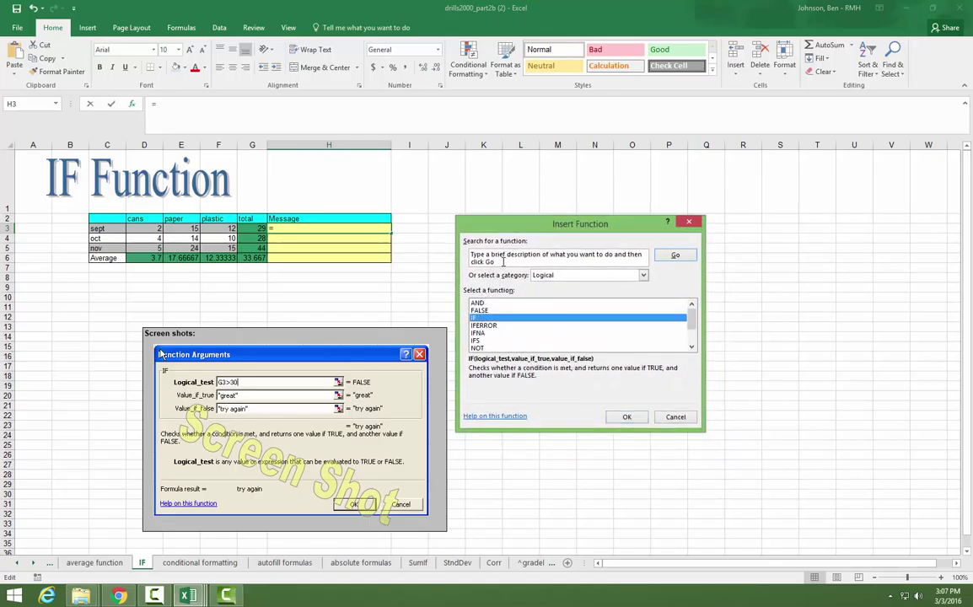
pyautogui.click(626, 417)
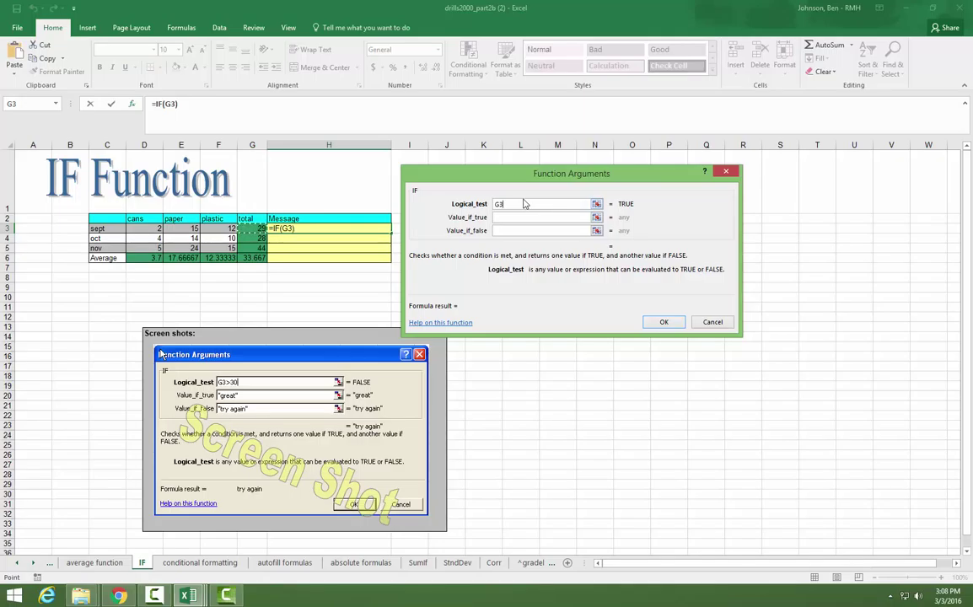
# Set the IF test in H3 to G3>30, returning "Great job!" if true and "Try harder next month" if false
pyautogui.write('>30')
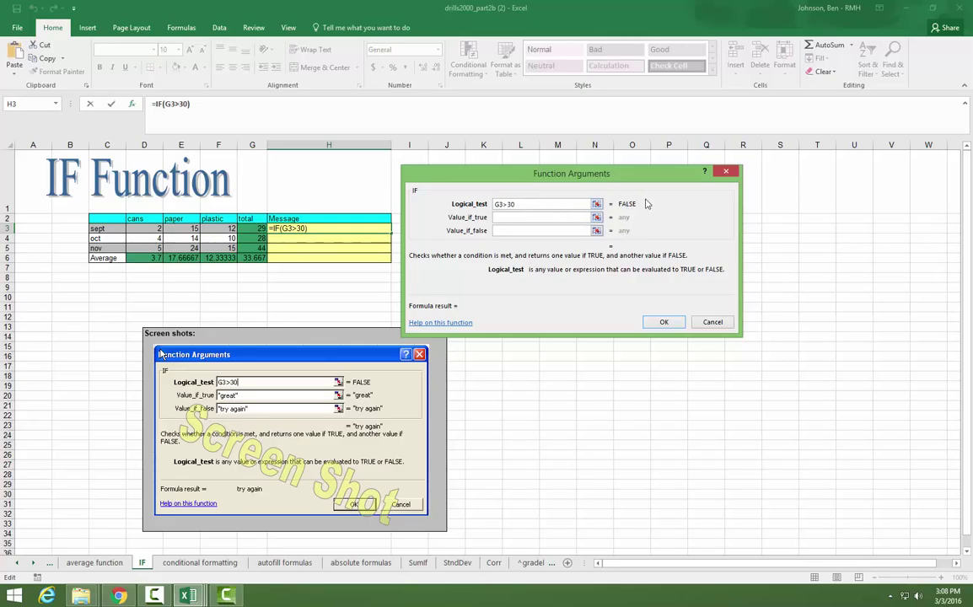
pyautogui.click(530, 218)
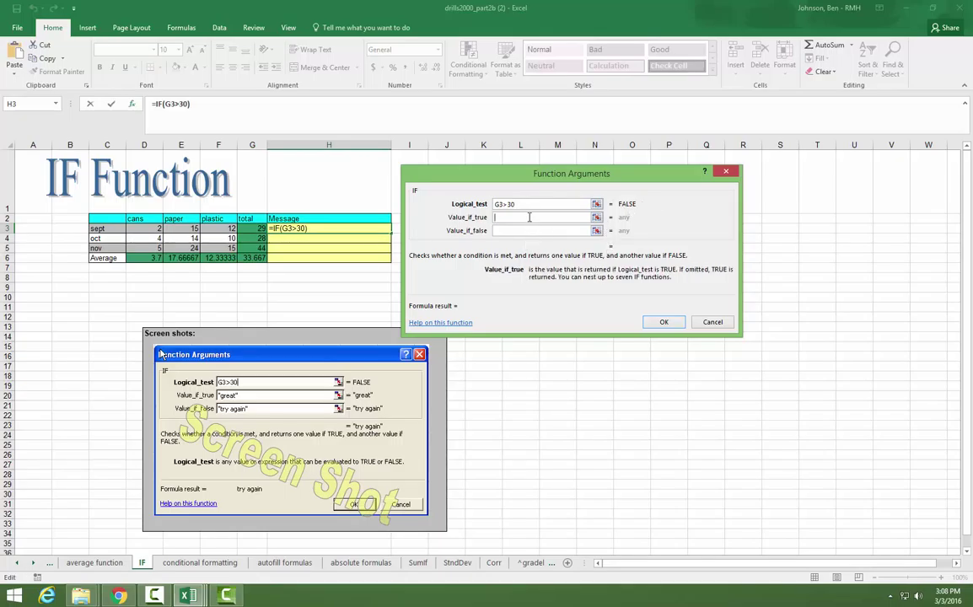
pyautogui.write('Great job')
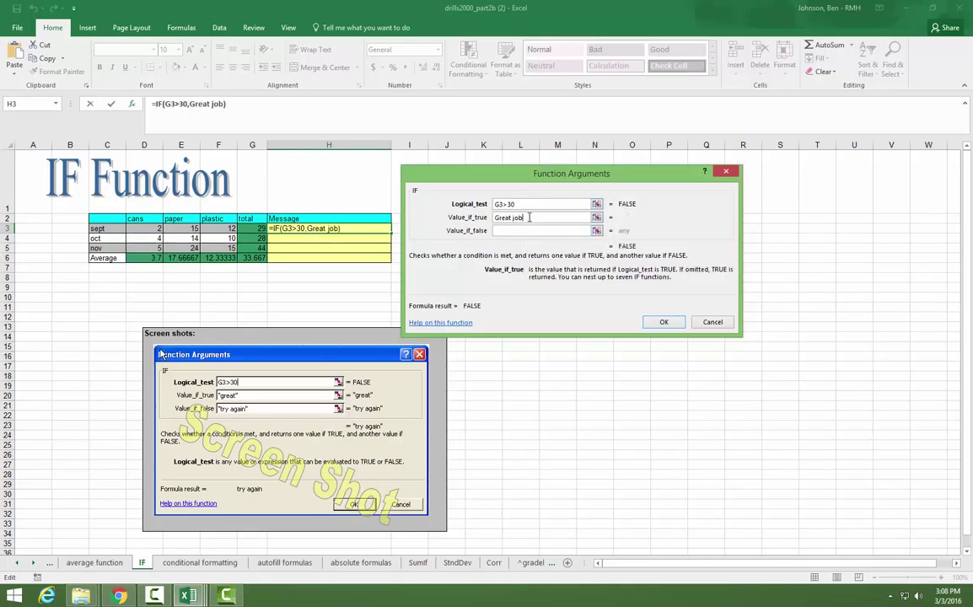
pyautogui.write('!')
pyautogui.press('Tab')
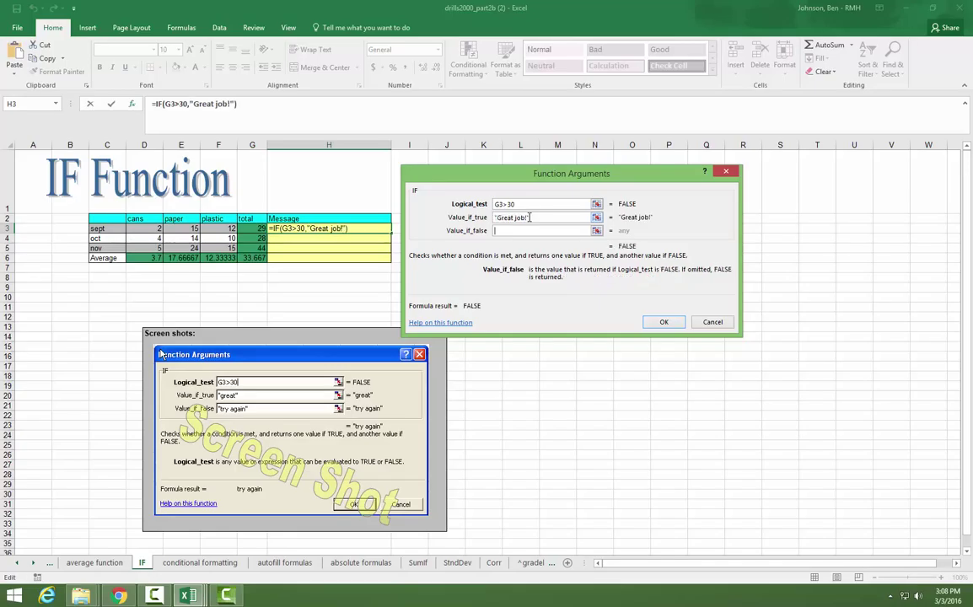
pyautogui.write('Try harder next month')
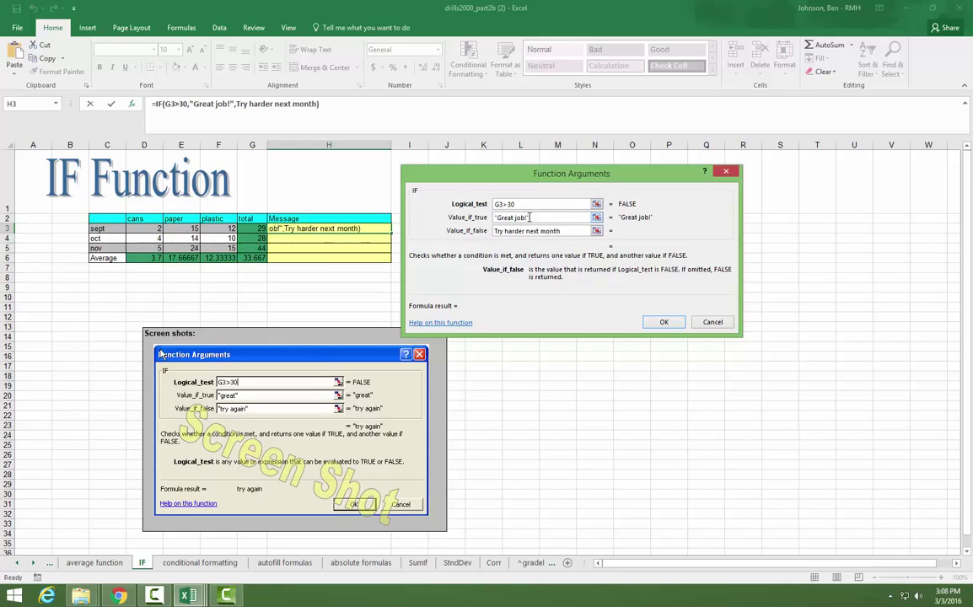
pyautogui.press('Tab')
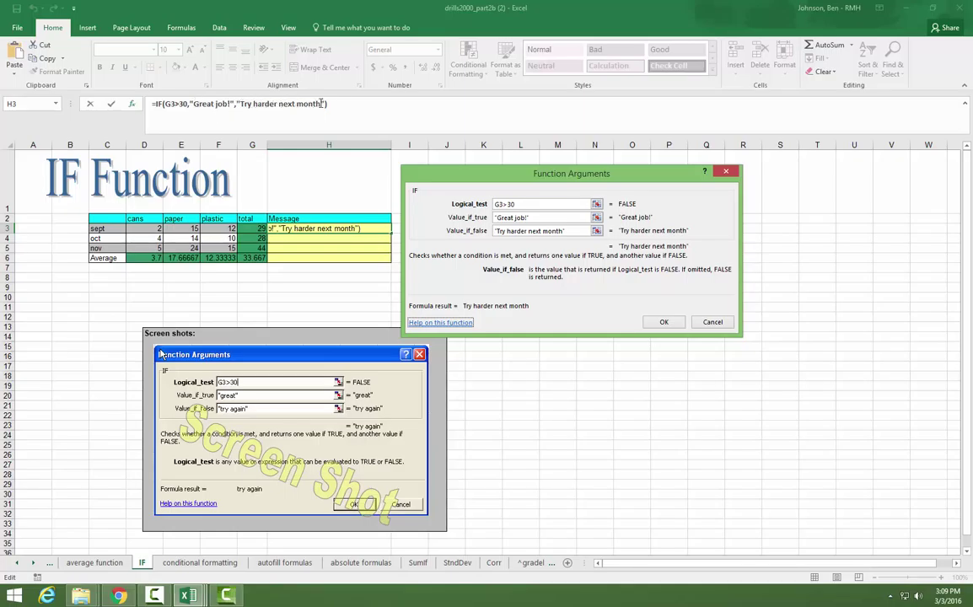
pyautogui.click(663, 321)
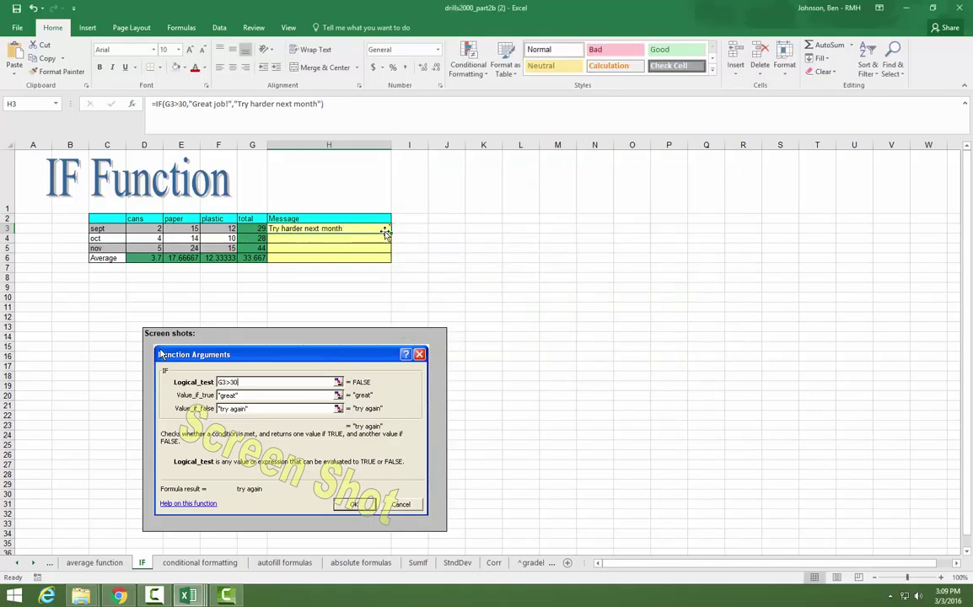
# Copy the IF formula in H3 down to the October and November messages in H4:H5
pyautogui.moveTo(390, 233); pyautogui.dragTo(392, 252)
pyautogui.click(390, 307)
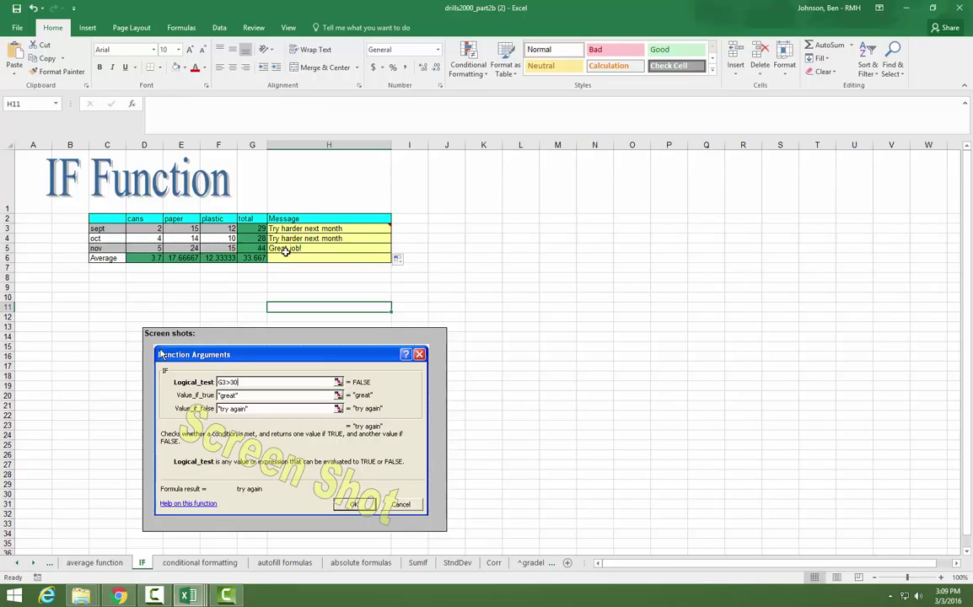
# Set the September and October plastic counts in F3 and F4 to 15 to test the messages
pyautogui.click(220, 228)
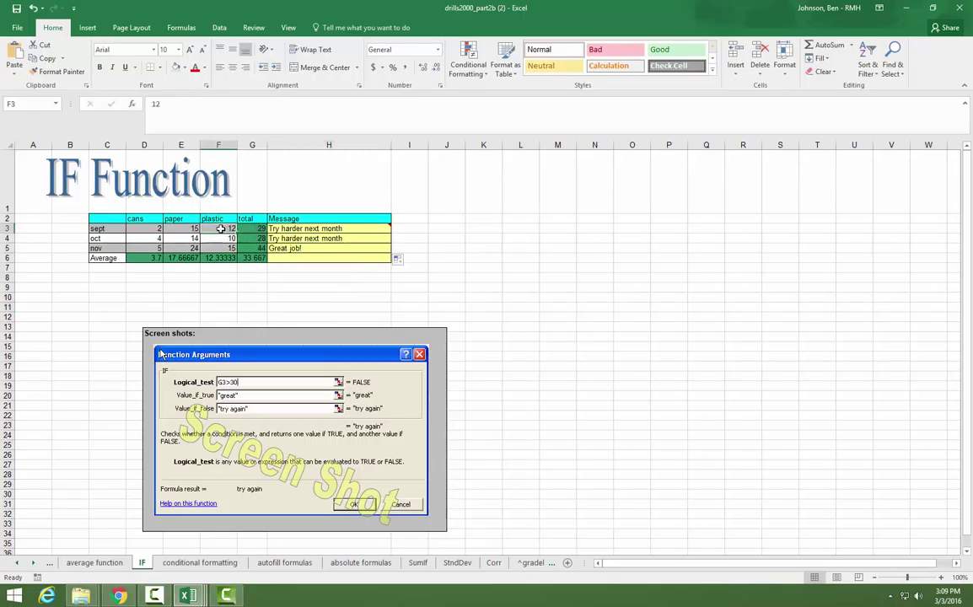
pyautogui.write('15')
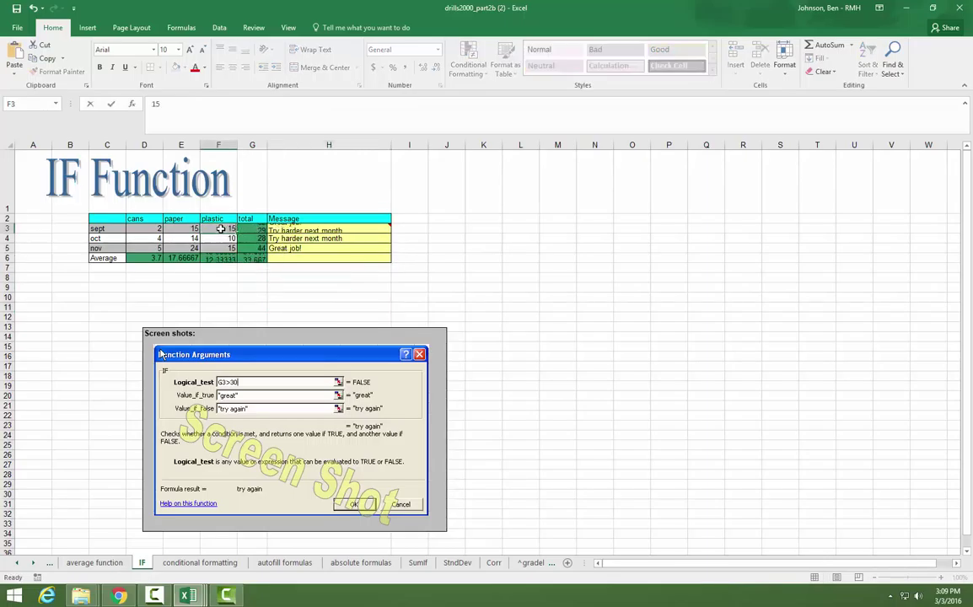
pyautogui.press('Return')
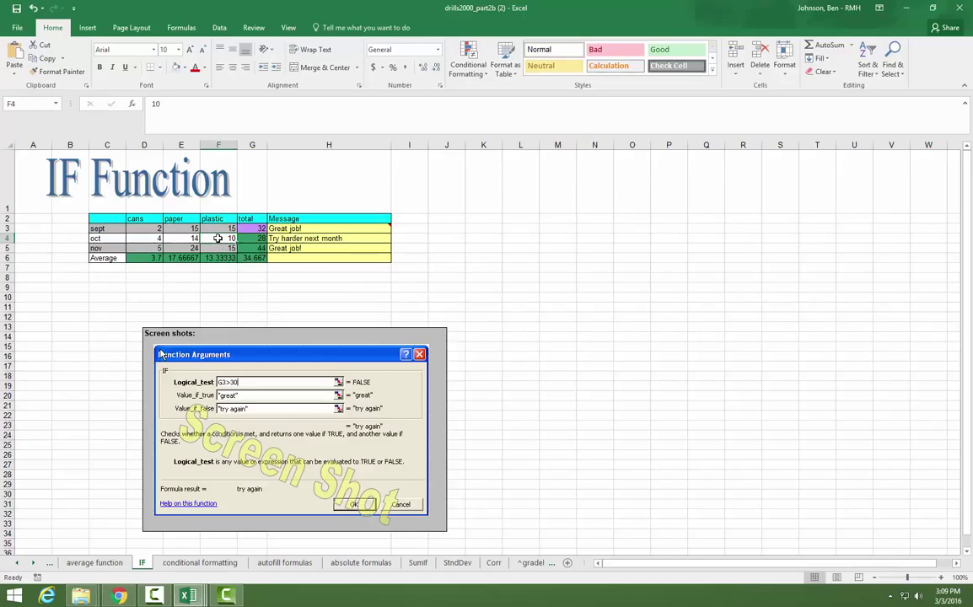
pyautogui.write('15')
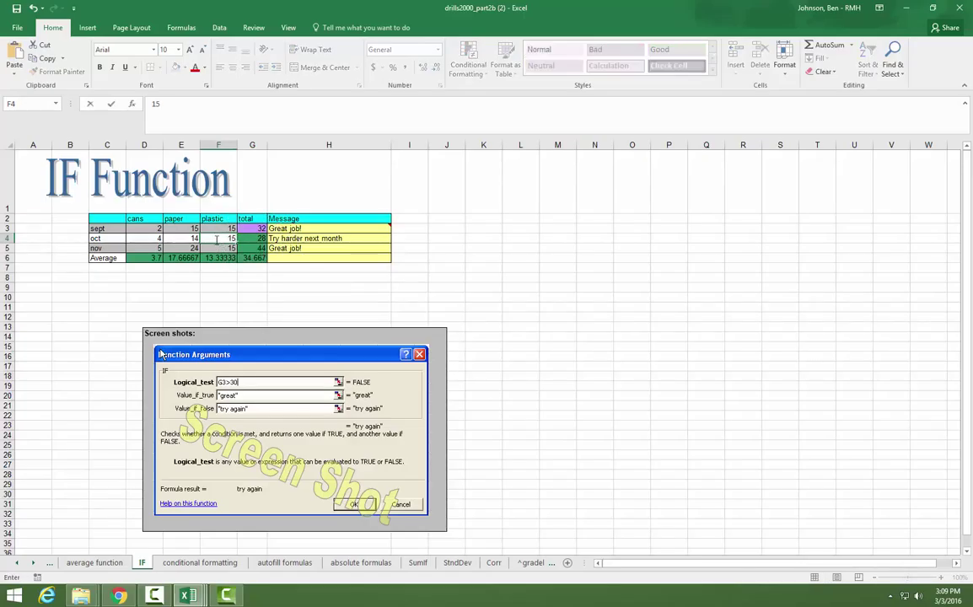
pyautogui.press('Return')
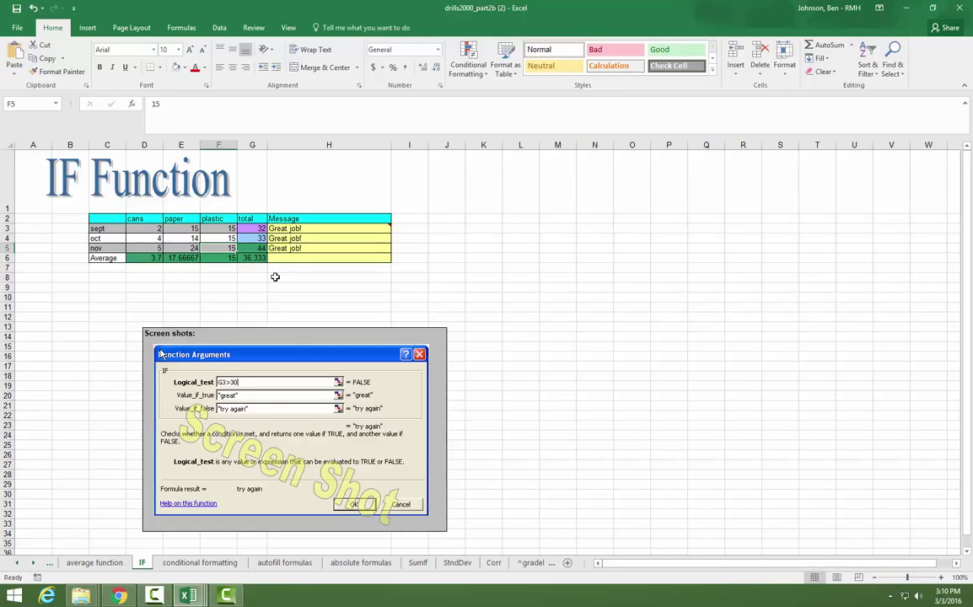
pyautogui.click(852, 44)
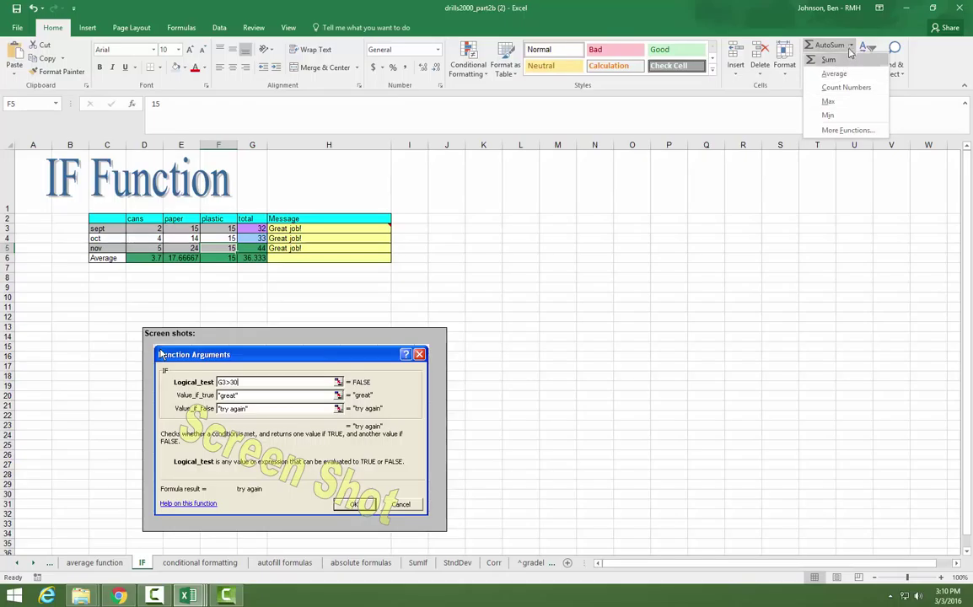
pyautogui.press('Escape')
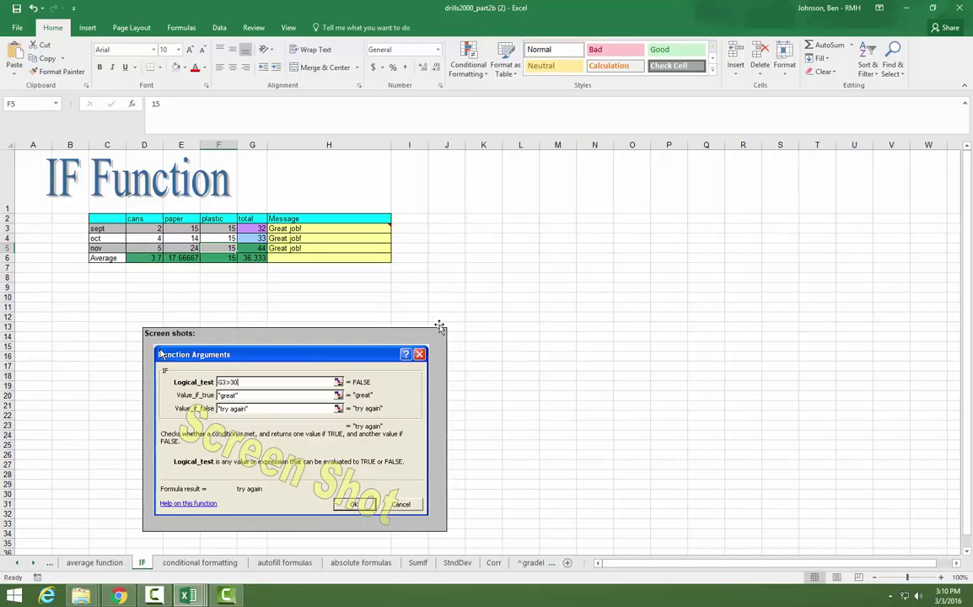
# On the "conditional formatting" sheet, enter 1 and 2 in M3:M4 and extend the series down to M24
pyautogui.click(220, 565)
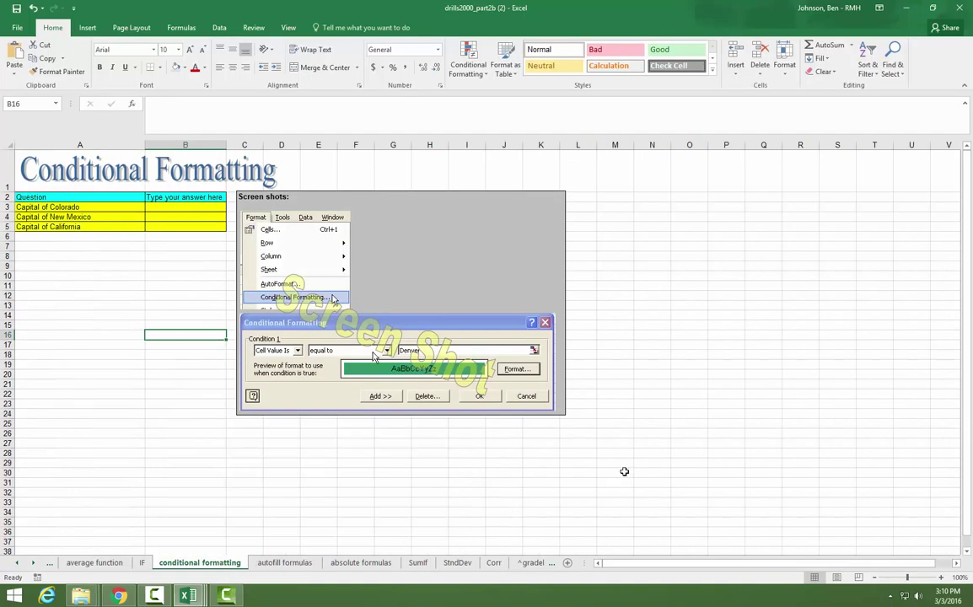
pyautogui.click(629, 212)
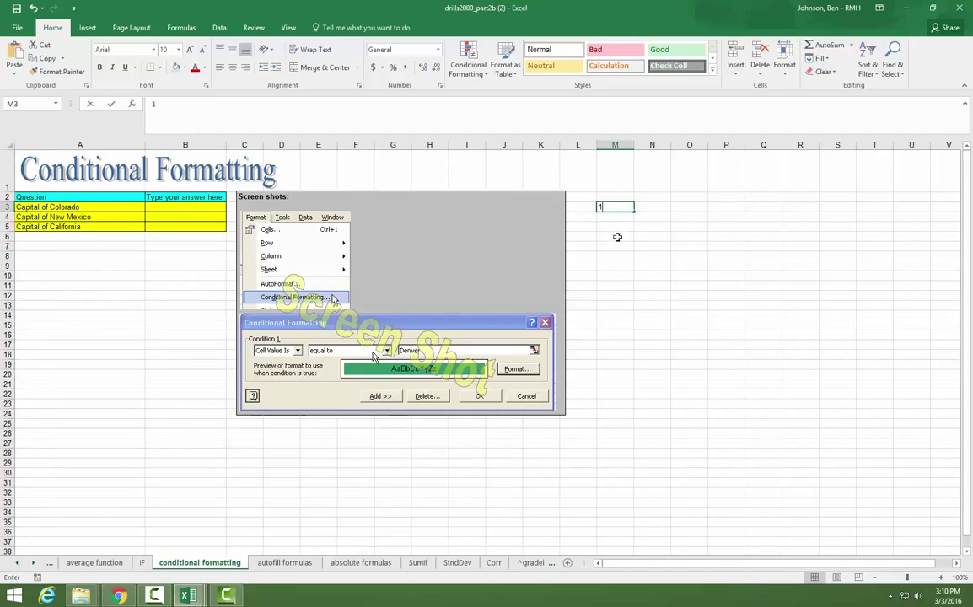
pyautogui.write('1')
pyautogui.press('Return')
pyautogui.write('2')
pyautogui.press('Return')
pyautogui.moveTo(624, 206); pyautogui.dragTo(643, 422)
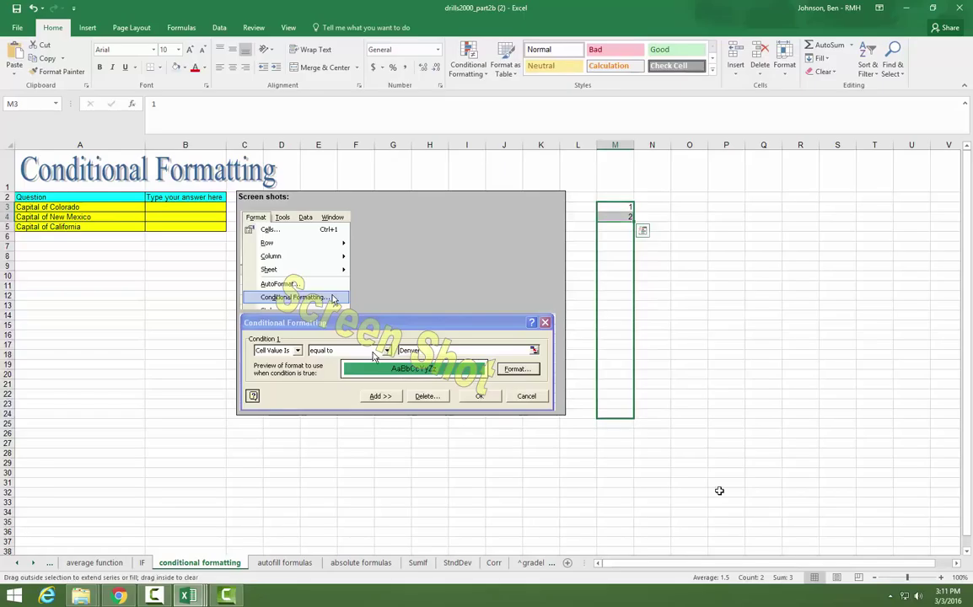
# Enter 2 and 4 in N3:N4 and extend the even-number series down to N24
pyautogui.click(648, 211)
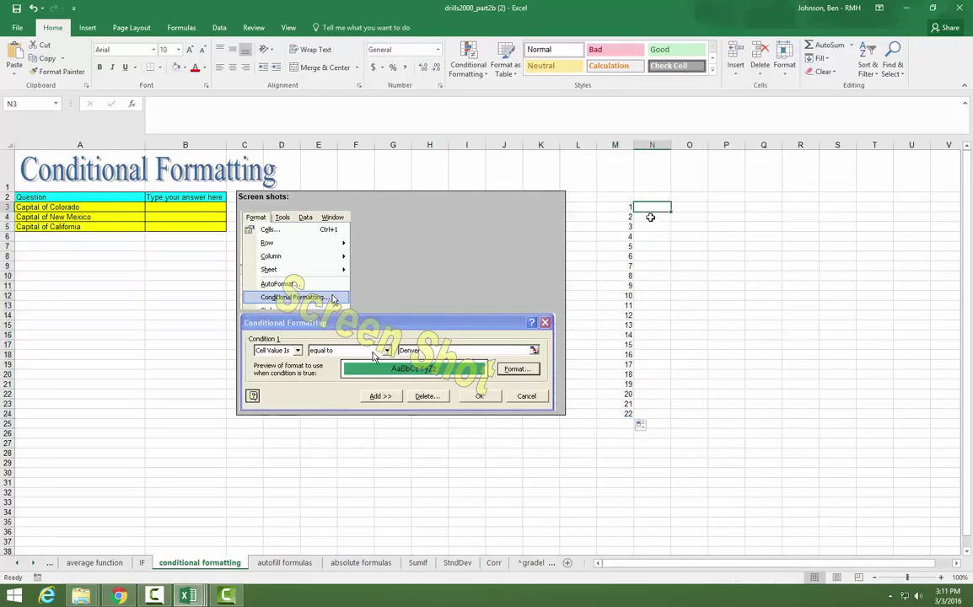
pyautogui.write('2')
pyautogui.press('Return')
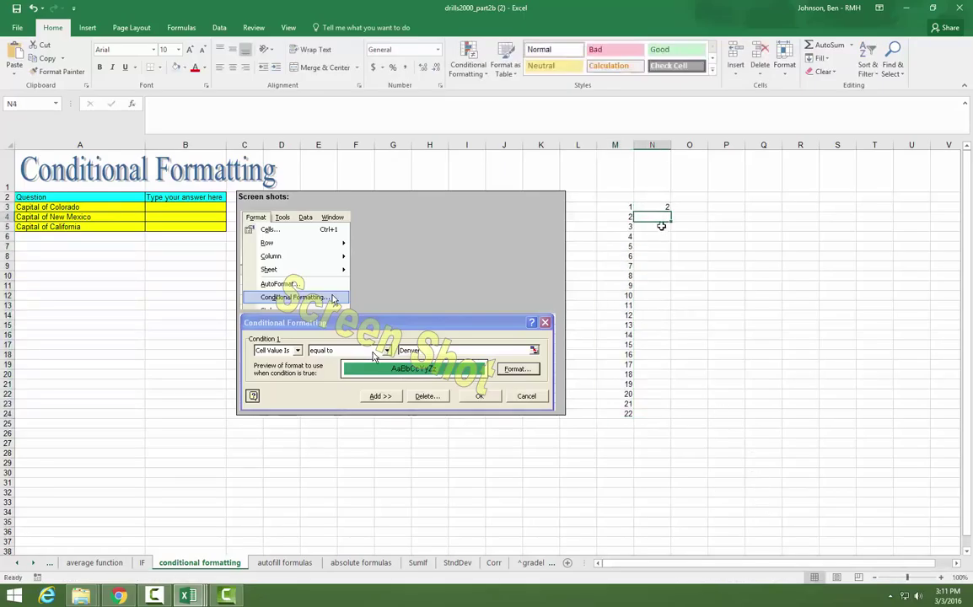
pyautogui.doubleClick(657, 220)
pyautogui.press('Return')
pyautogui.moveTo(654, 207); pyautogui.dragTo(672, 416)
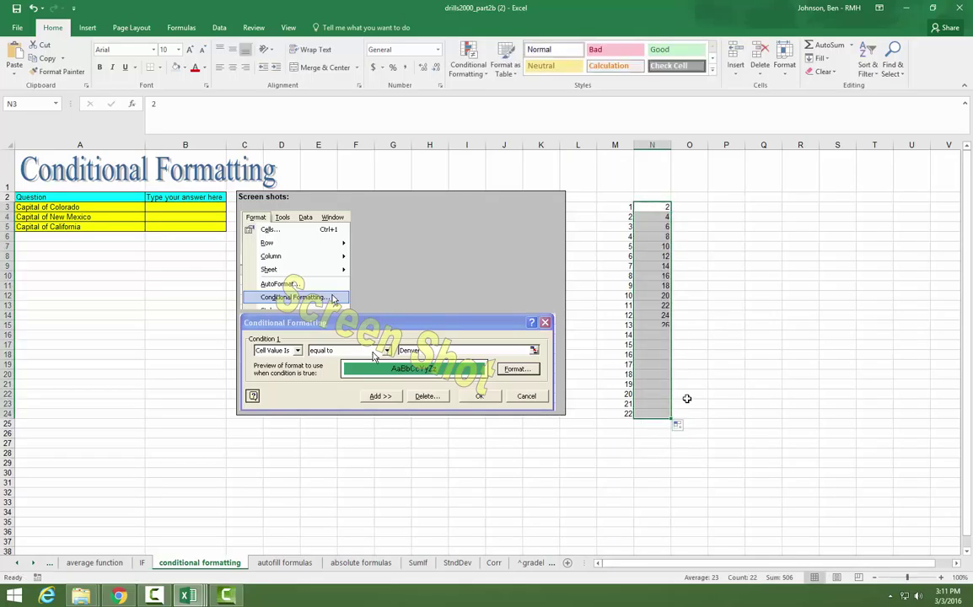
# Enter 14 and 12 in O3:O4 and extend the descending series down to O24
pyautogui.moveTo(629, 210); pyautogui.dragTo(624, 412)
pyautogui.click(683, 215)
pyautogui.click(688, 207)
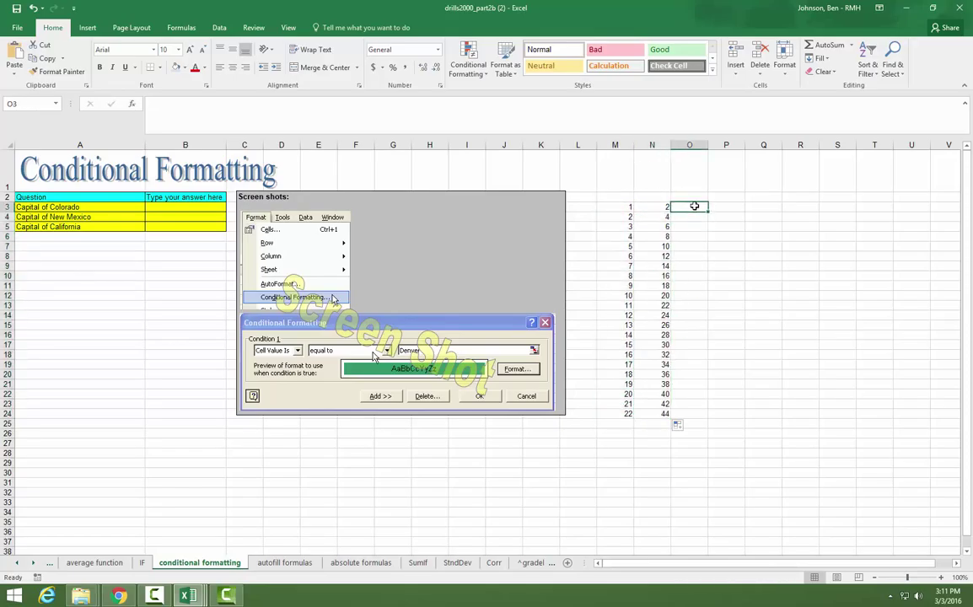
pyautogui.write('14')
pyautogui.click(700, 224)
pyautogui.click(696, 217)
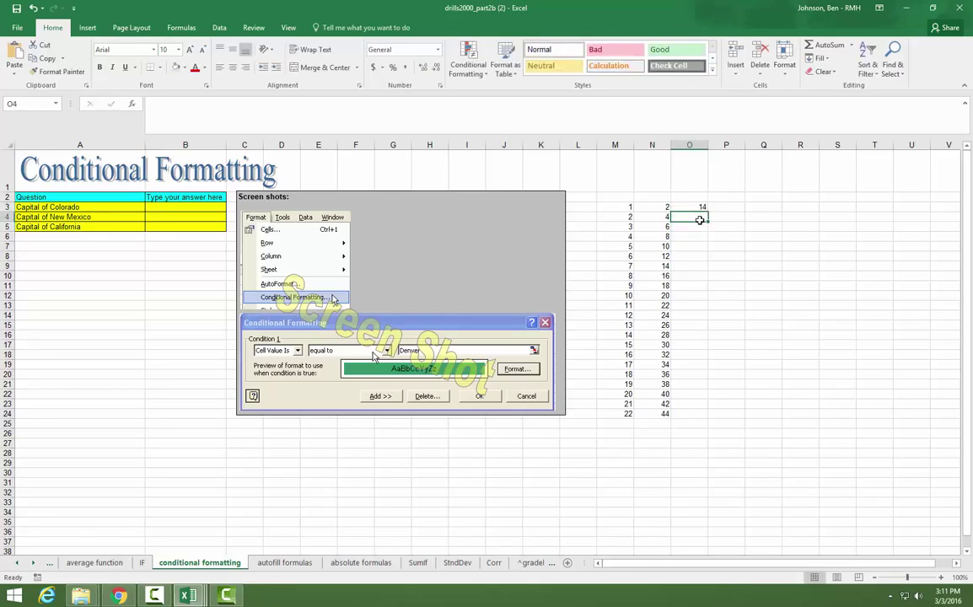
pyautogui.write('12')
pyautogui.moveTo(688, 208); pyautogui.dragTo(703, 415)
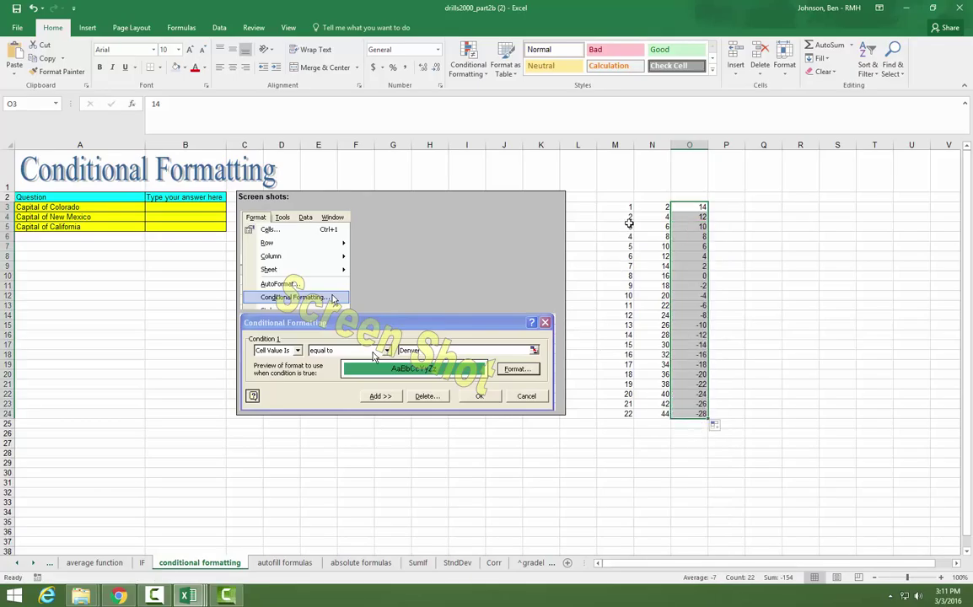
# Apply the Green - Yellow - Red Color Scale to the number series in M3:M24
pyautogui.moveTo(629, 208); pyautogui.dragTo(615, 408)
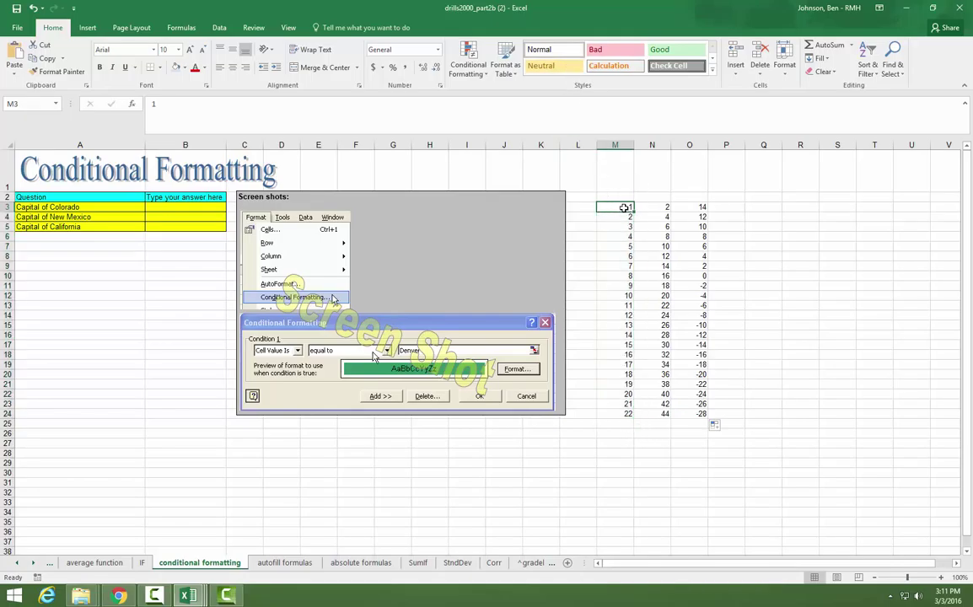
pyautogui.moveTo(623, 207); pyautogui.dragTo(680, 409)
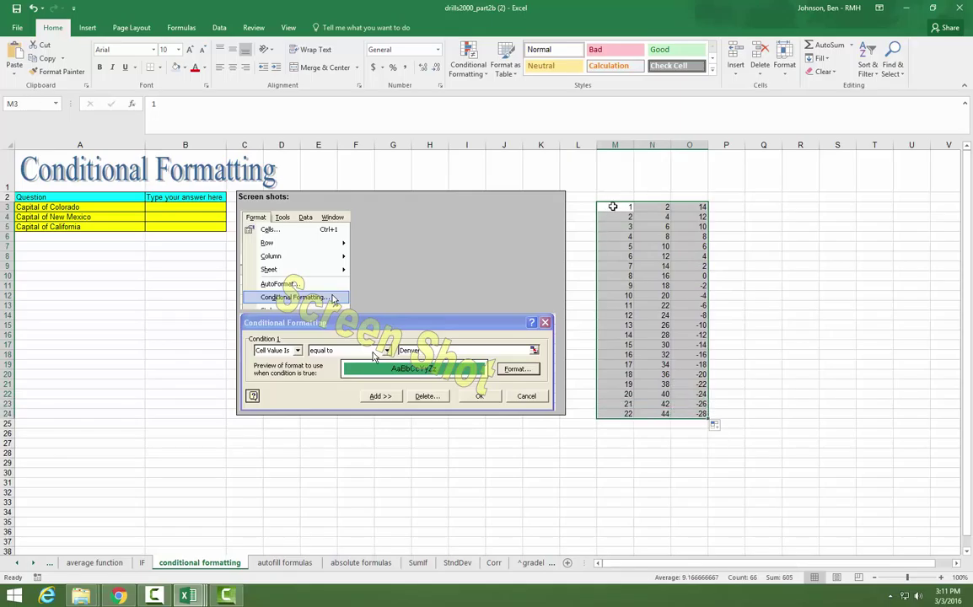
pyautogui.moveTo(615, 207); pyautogui.dragTo(615, 413)
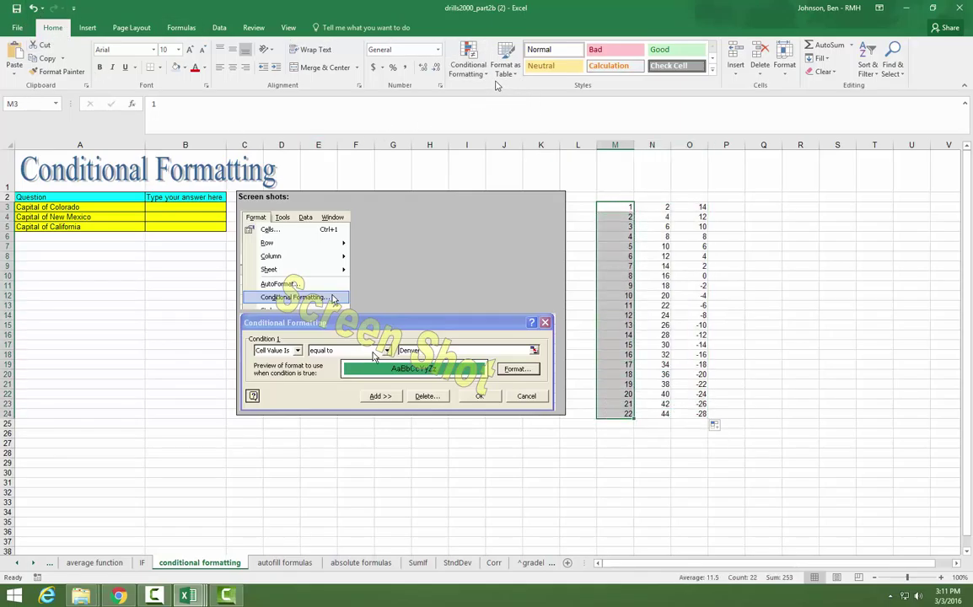
pyautogui.click(486, 74)
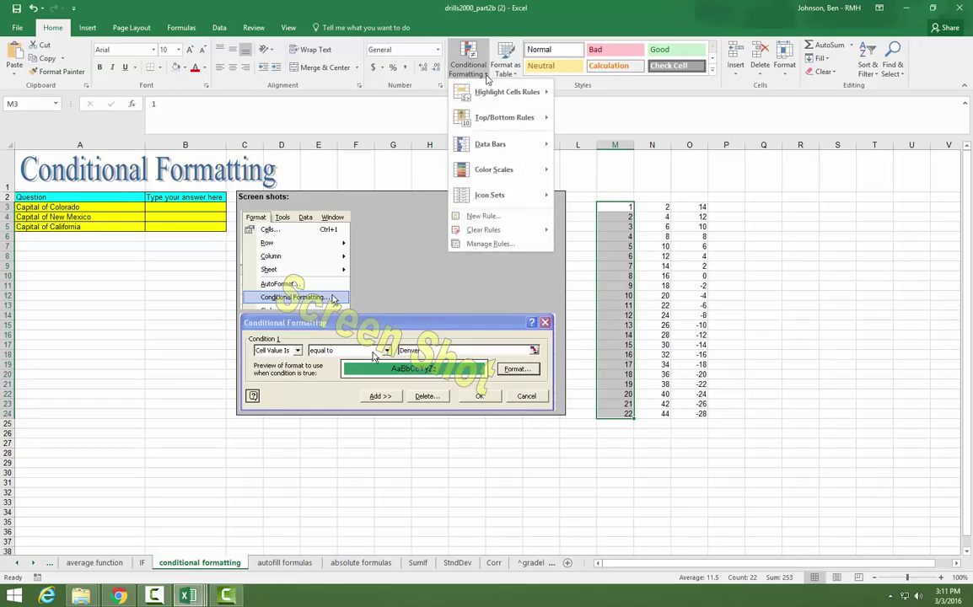
pyautogui.moveTo(489, 93)
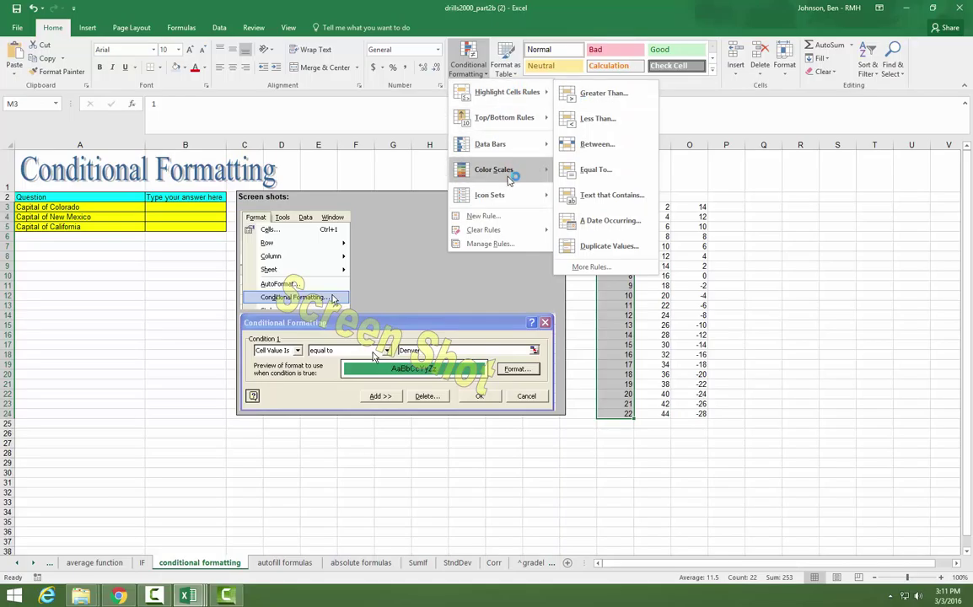
pyautogui.moveTo(511, 173)
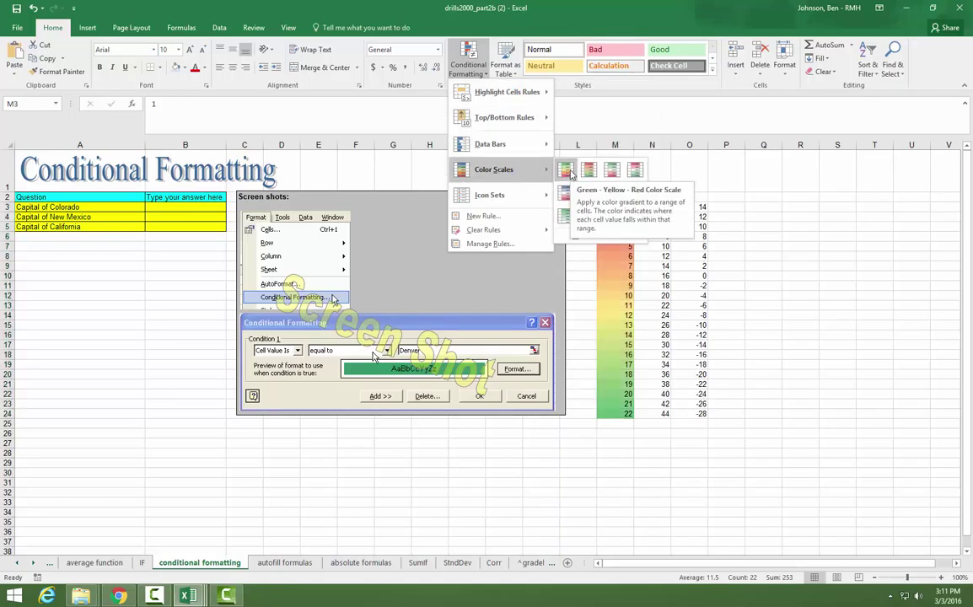
pyautogui.click(570, 171)
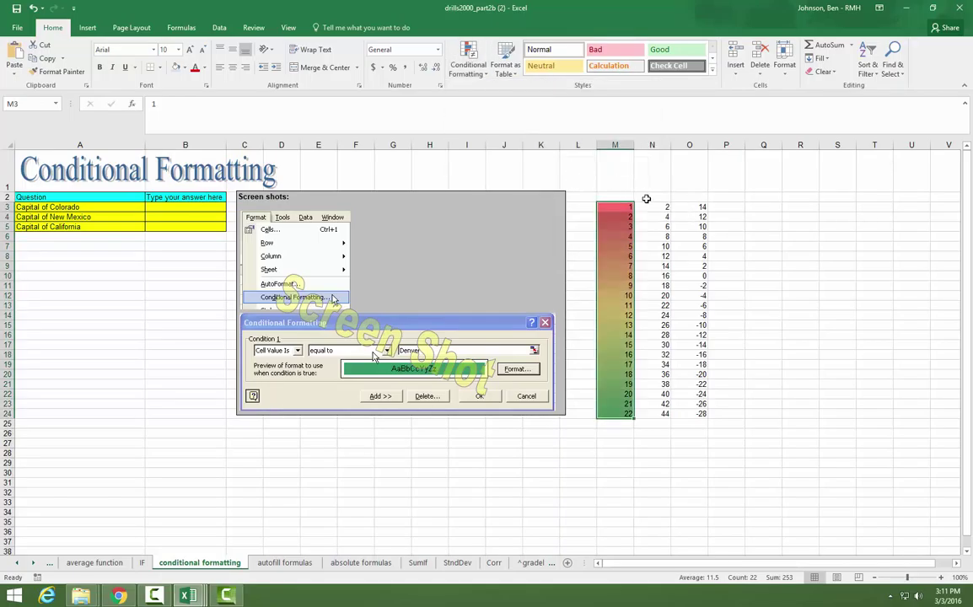
# Apply the colored five-arrow directional icon set to the even-number series in N3:N24
pyautogui.moveTo(654, 207); pyautogui.dragTo(664, 414)
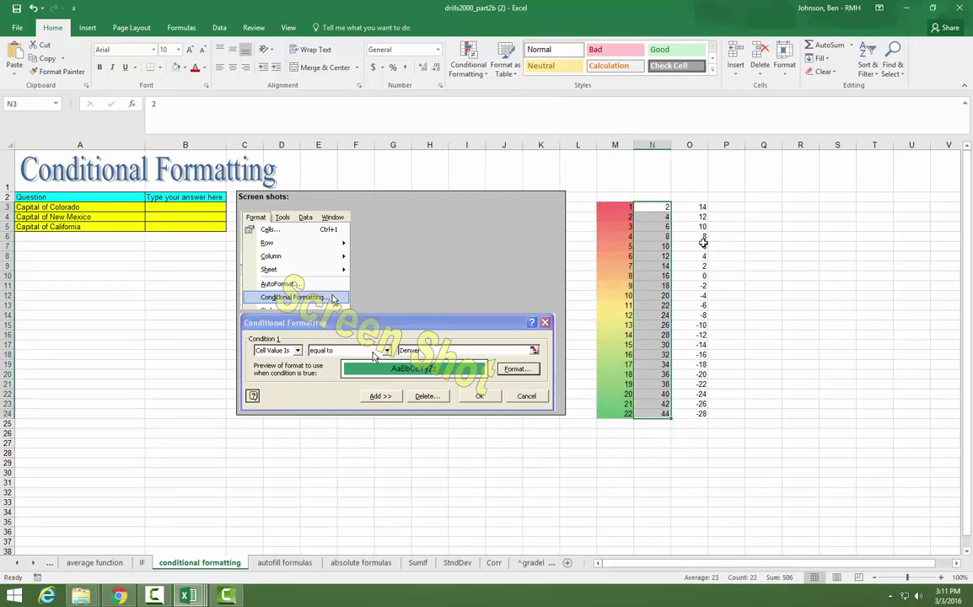
pyautogui.click(468, 61)
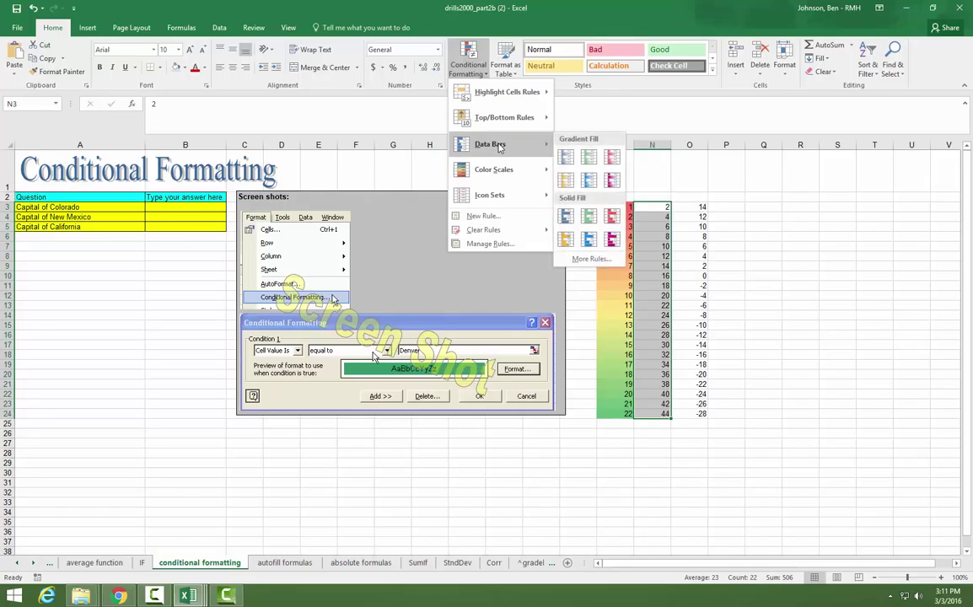
pyautogui.moveTo(510, 178)
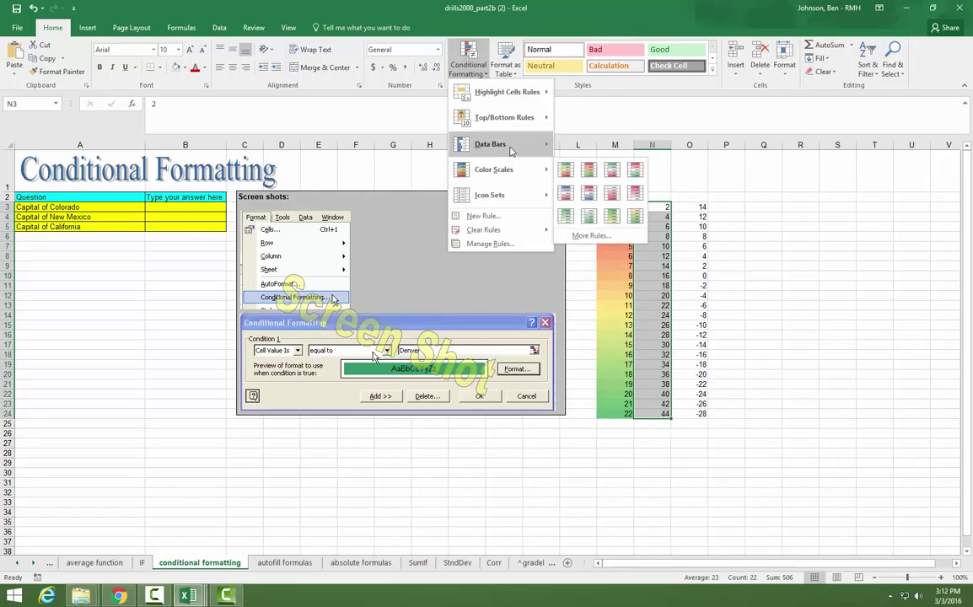
pyautogui.moveTo(506, 144)
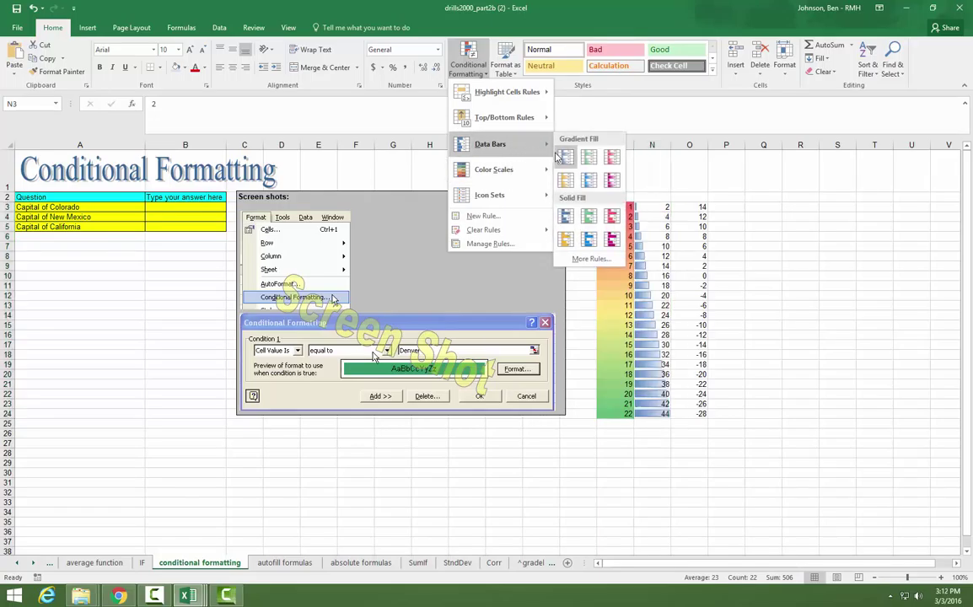
pyautogui.moveTo(498, 195)
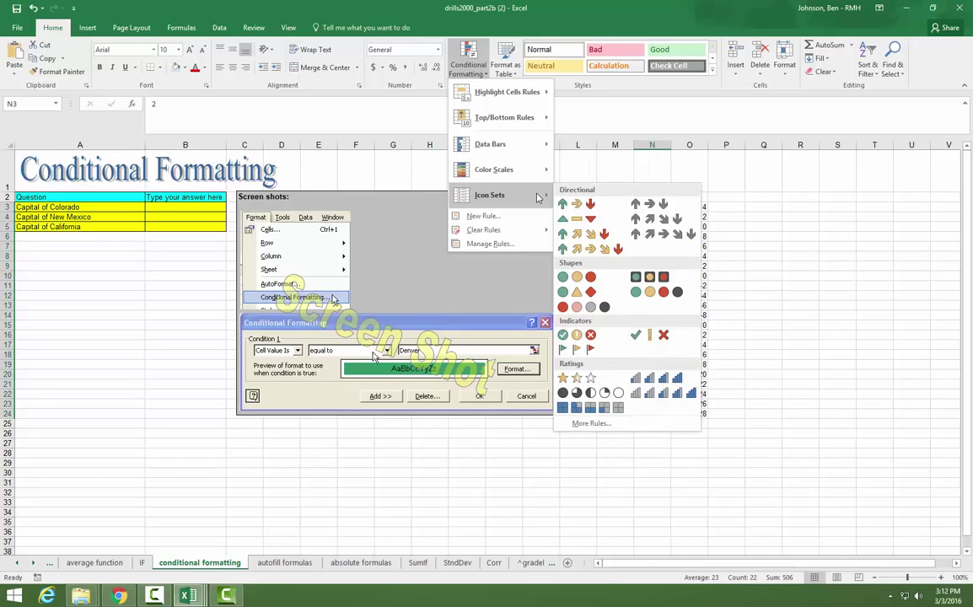
pyautogui.click(593, 249)
pyautogui.click(681, 266)
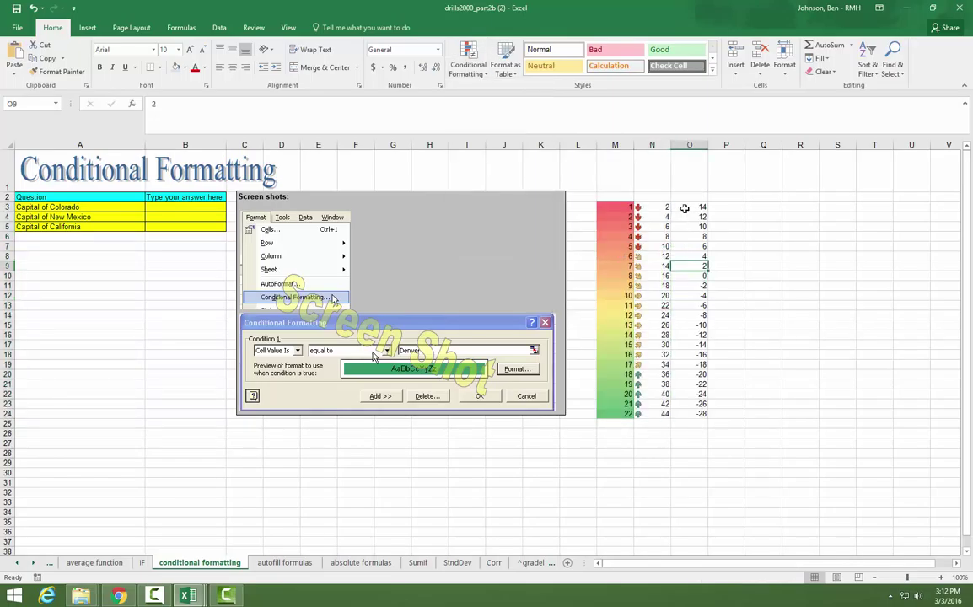
# Apply the uncircled check mark, exclamation point and X indicator icon set to the descending series in O3:O24
pyautogui.moveTo(685, 207); pyautogui.dragTo(695, 408)
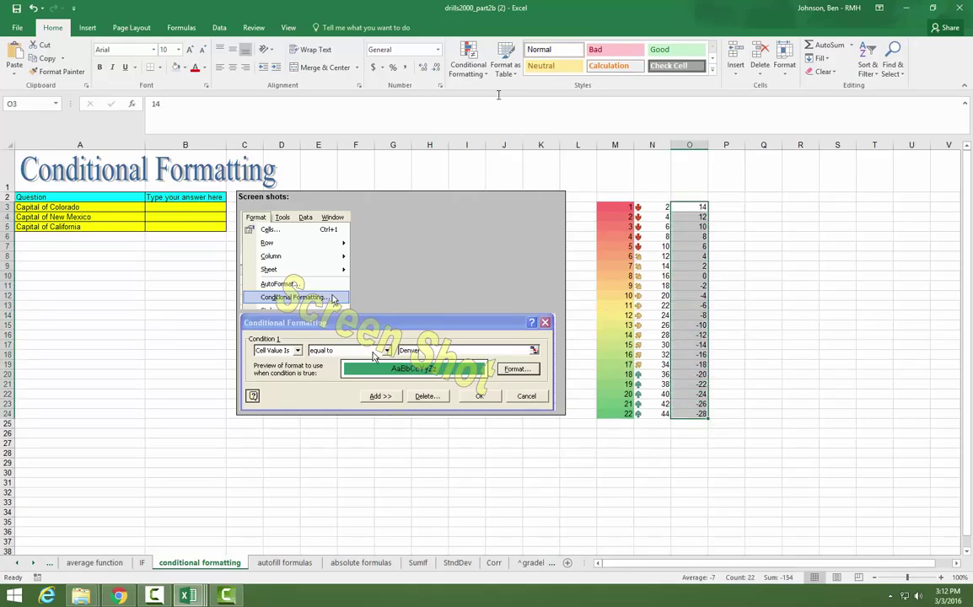
pyautogui.click(486, 73)
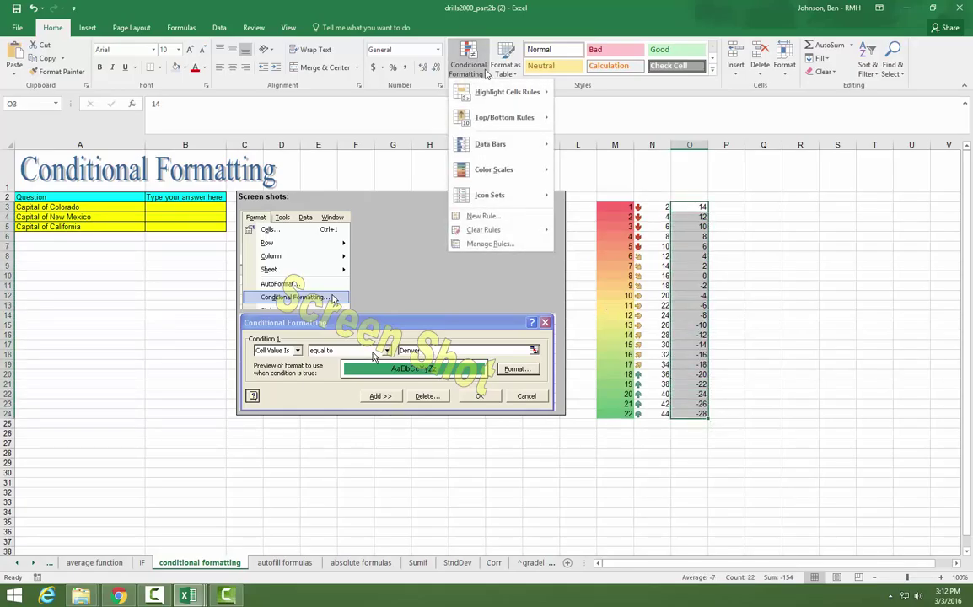
pyautogui.moveTo(529, 99)
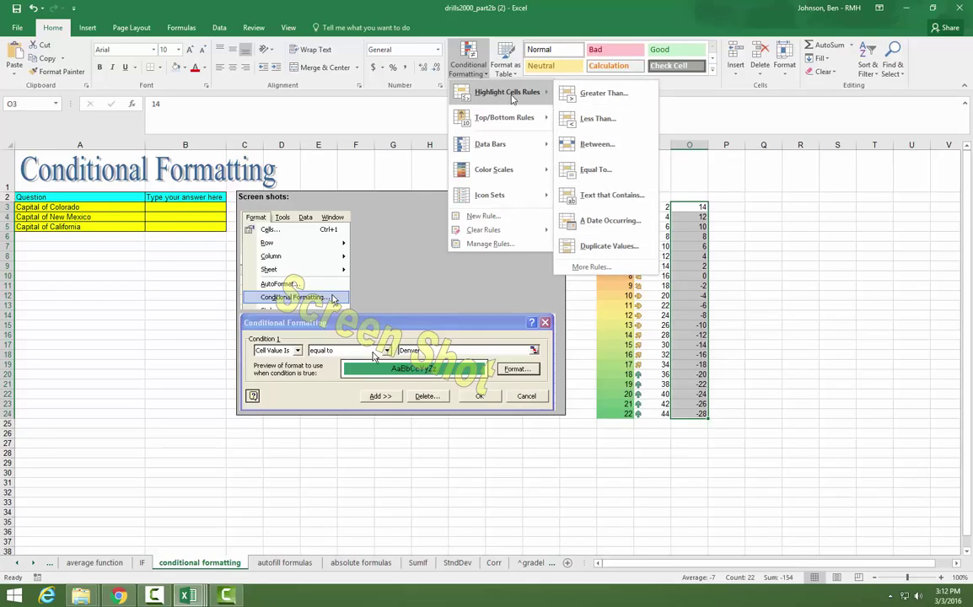
pyautogui.moveTo(498, 195)
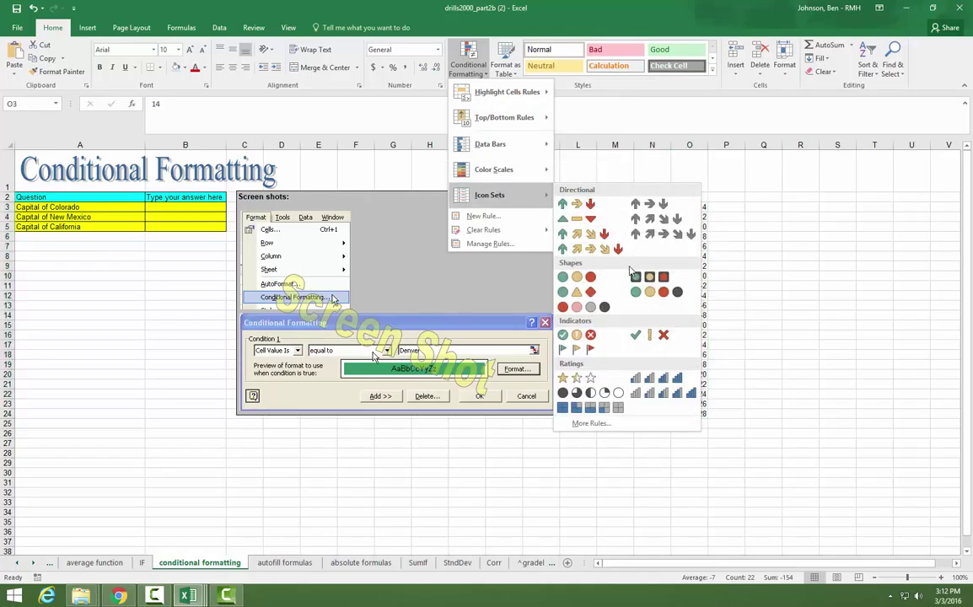
pyautogui.click(647, 339)
pyautogui.click(764, 374)
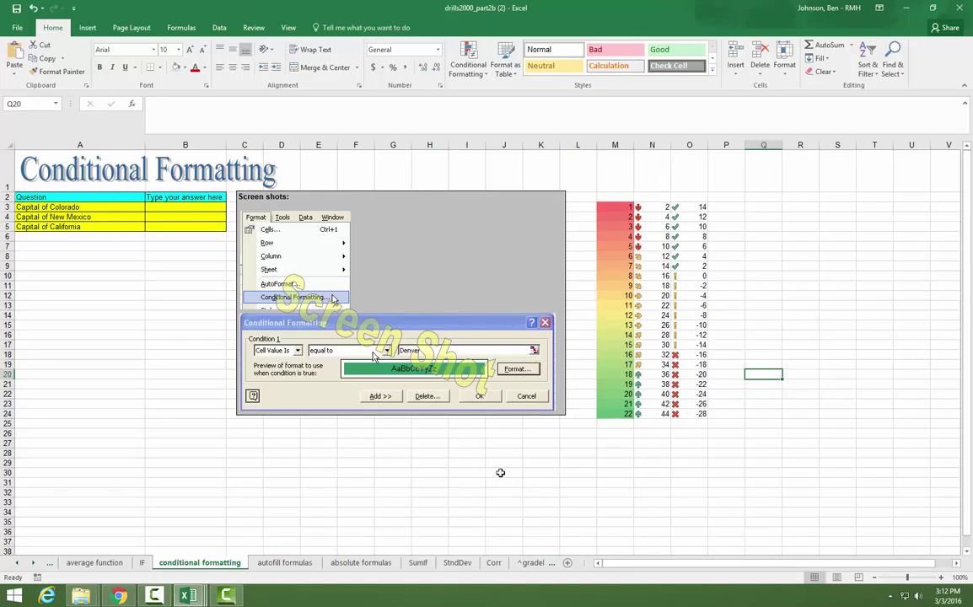
# On the "autofill formulas" sheet, total C4:C6 in C7 with AutoSum and fill the formula across to G7
pyautogui.click(285, 564)
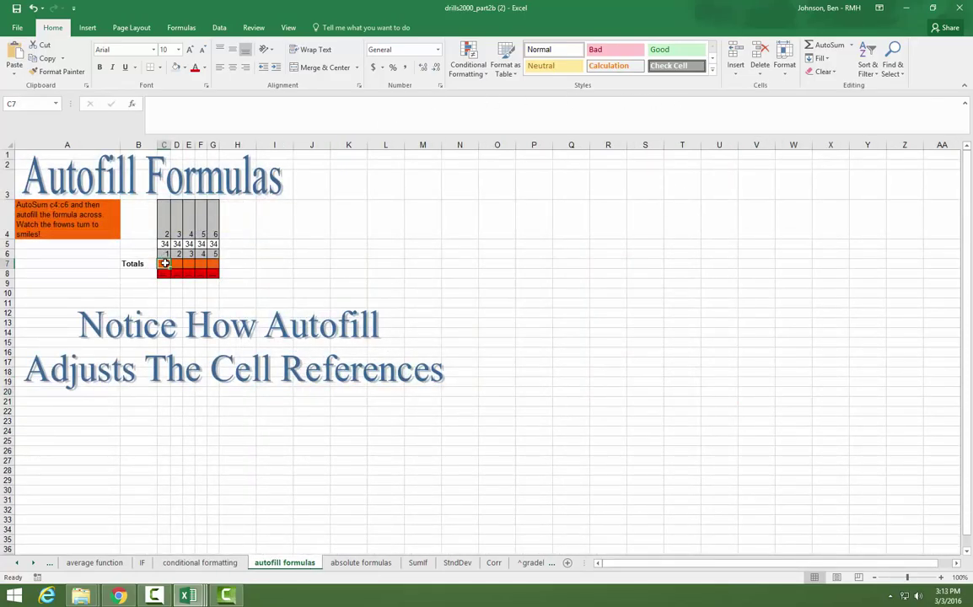
pyautogui.click(816, 46)
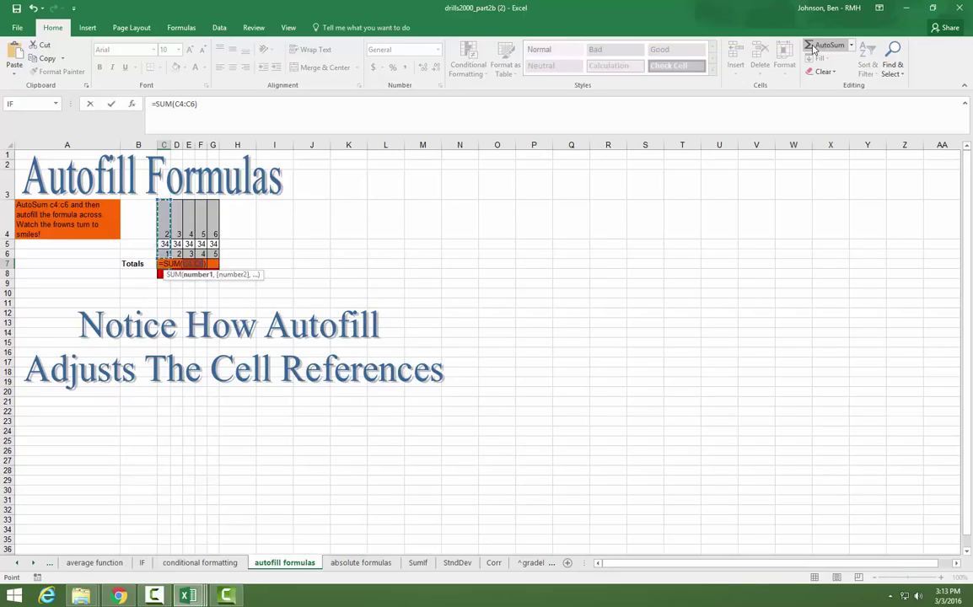
pyautogui.press('Return')
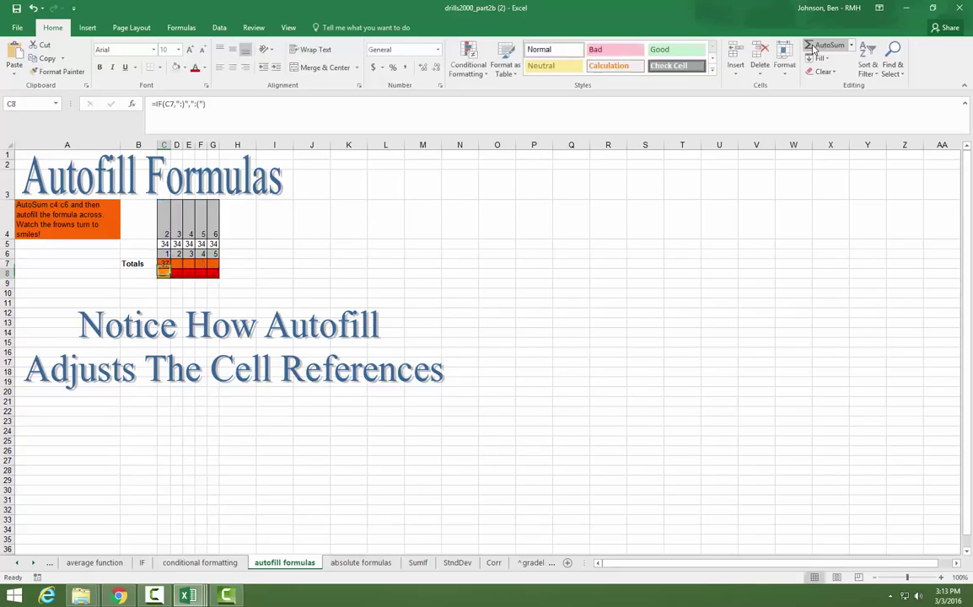
pyautogui.click(163, 264)
pyautogui.moveTo(170, 268); pyautogui.dragTo(218, 272)
pyautogui.click(302, 253)
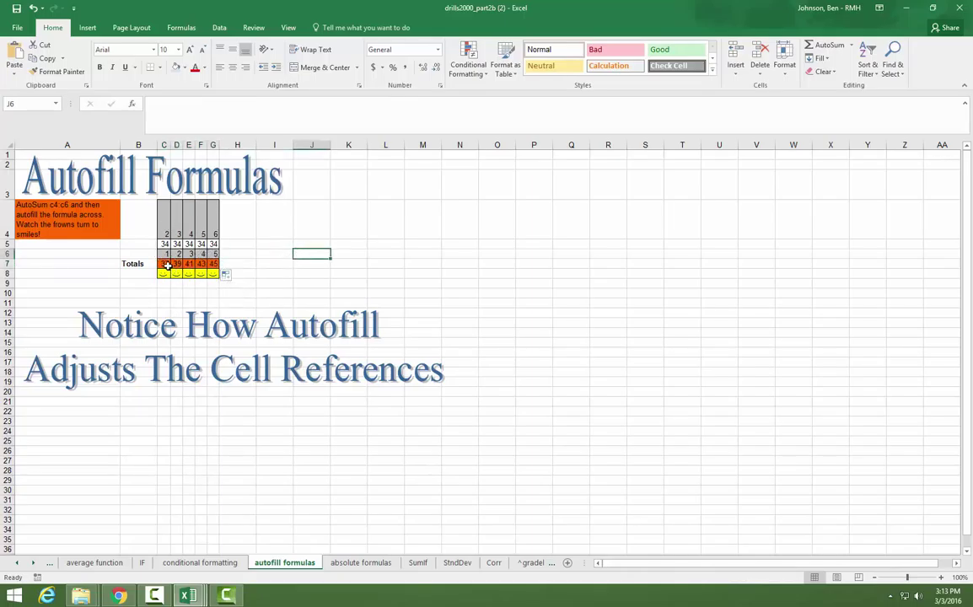
# Examine how the cell references adjust in the filled total formulas from C7 to G7
pyautogui.click(166, 265)
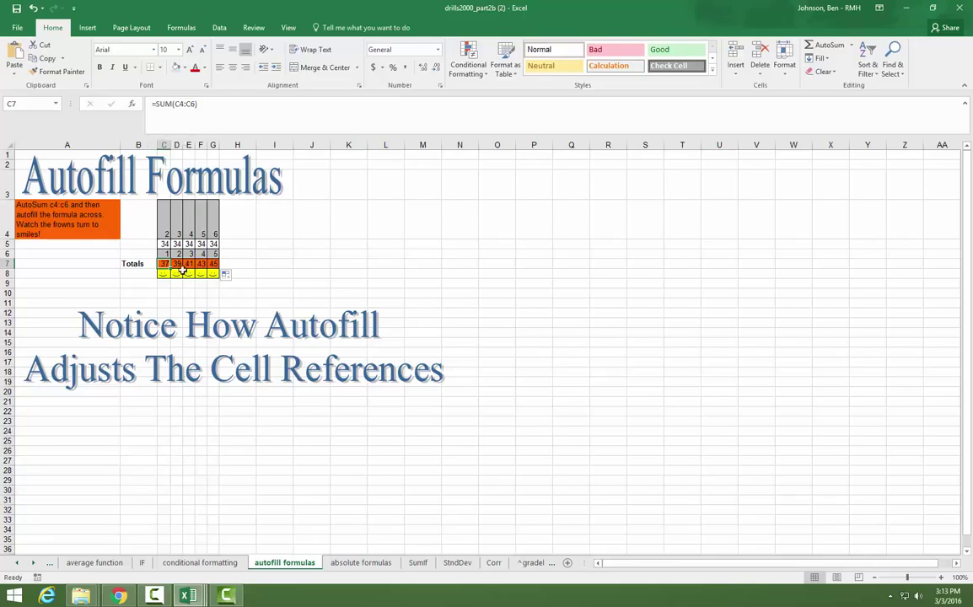
pyautogui.click(178, 264)
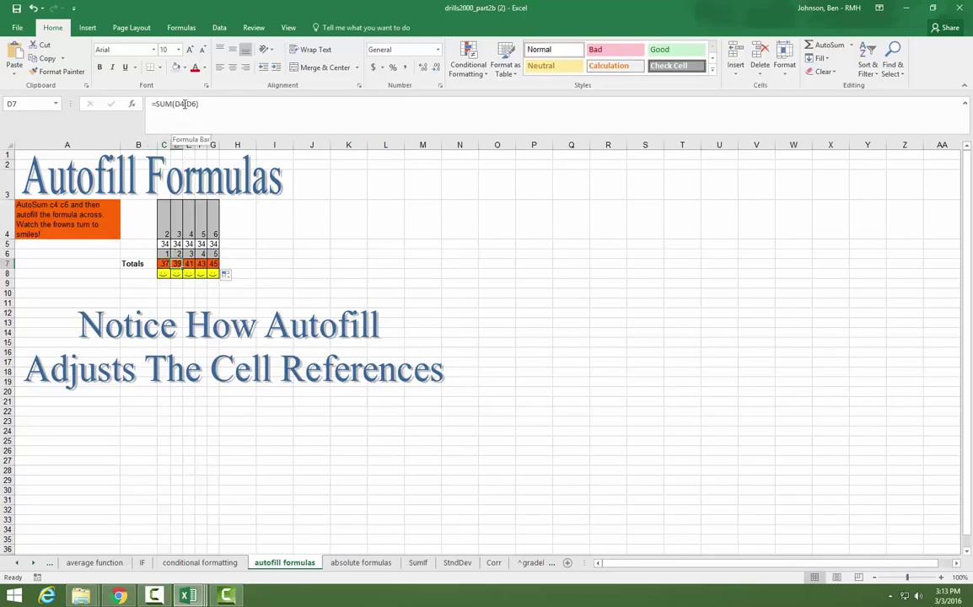
pyautogui.press('Right')
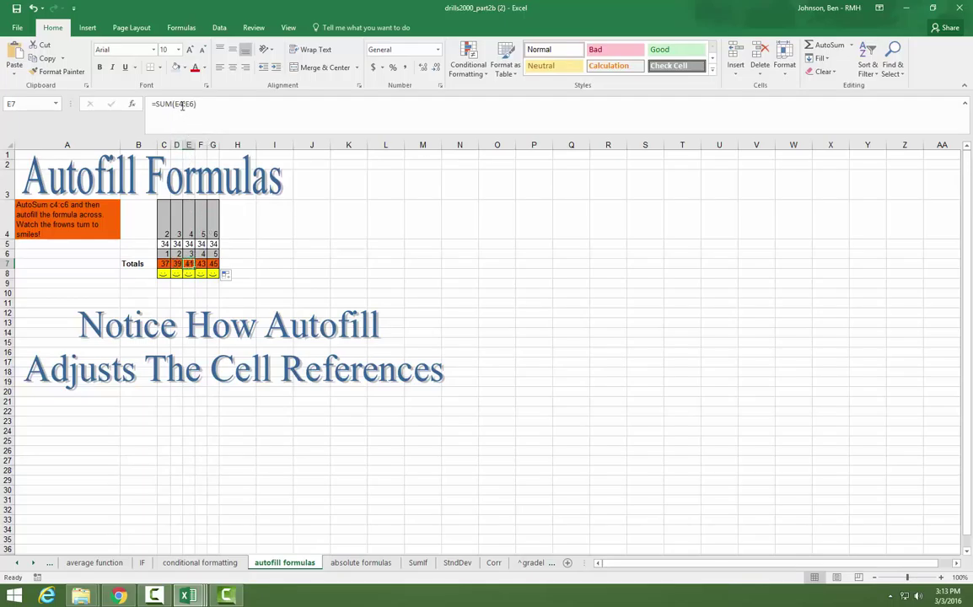
pyautogui.click(196, 264)
pyautogui.click(215, 264)
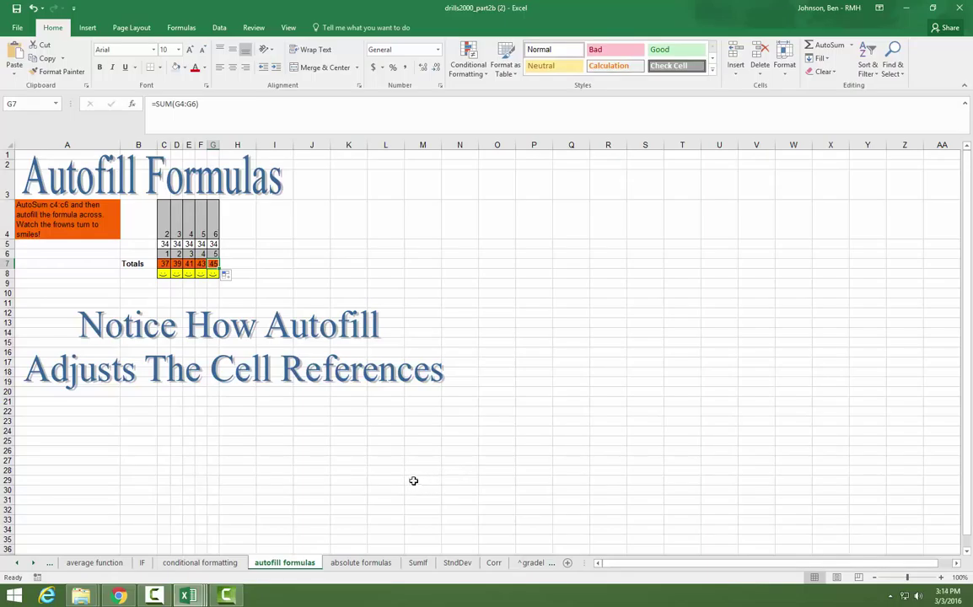
# On the "absolute formulas" sheet, enter =B3*B1 in C3 to calculate the tip for Meal 1
pyautogui.click(357, 563)
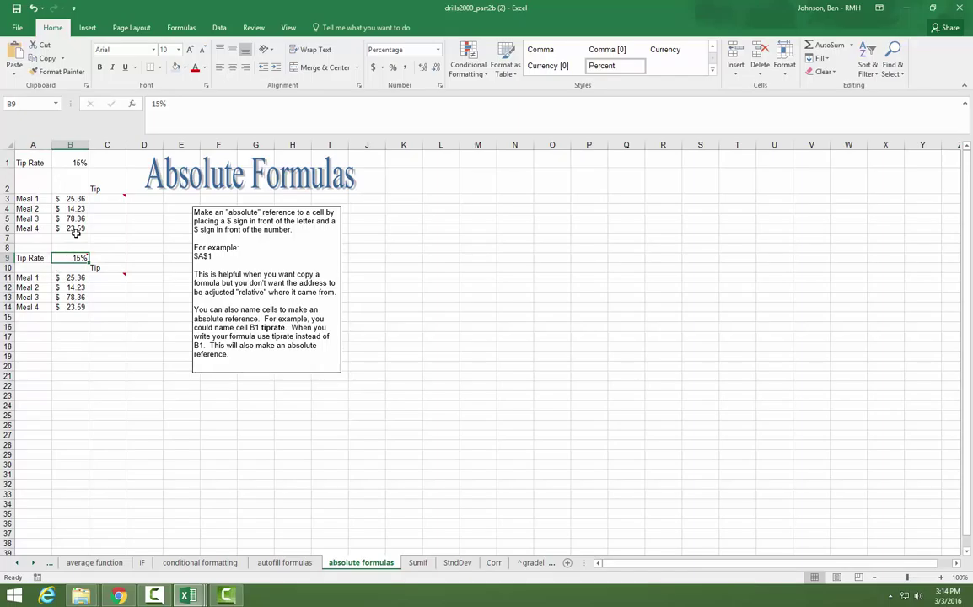
pyautogui.click(110, 200)
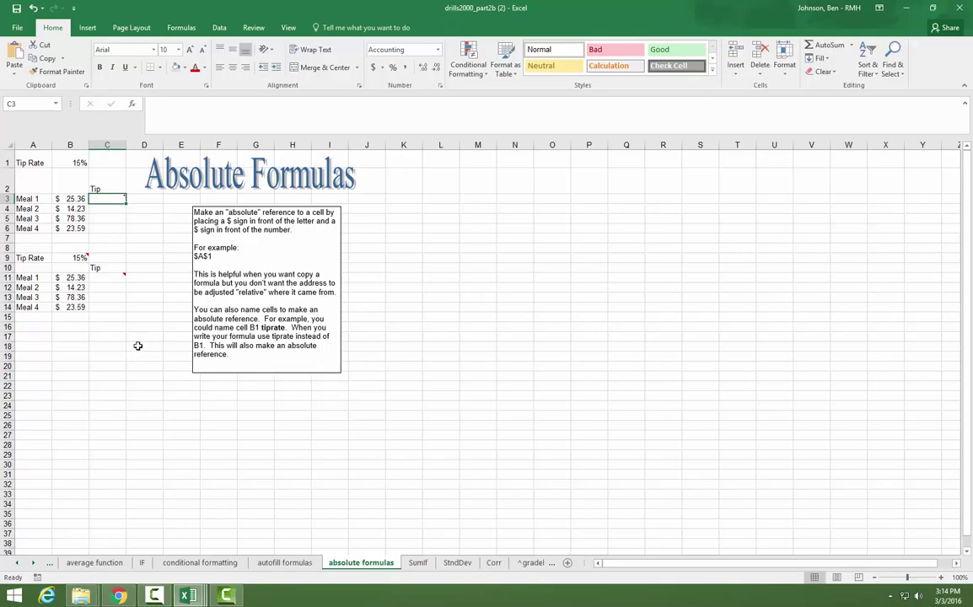
pyautogui.write('=')
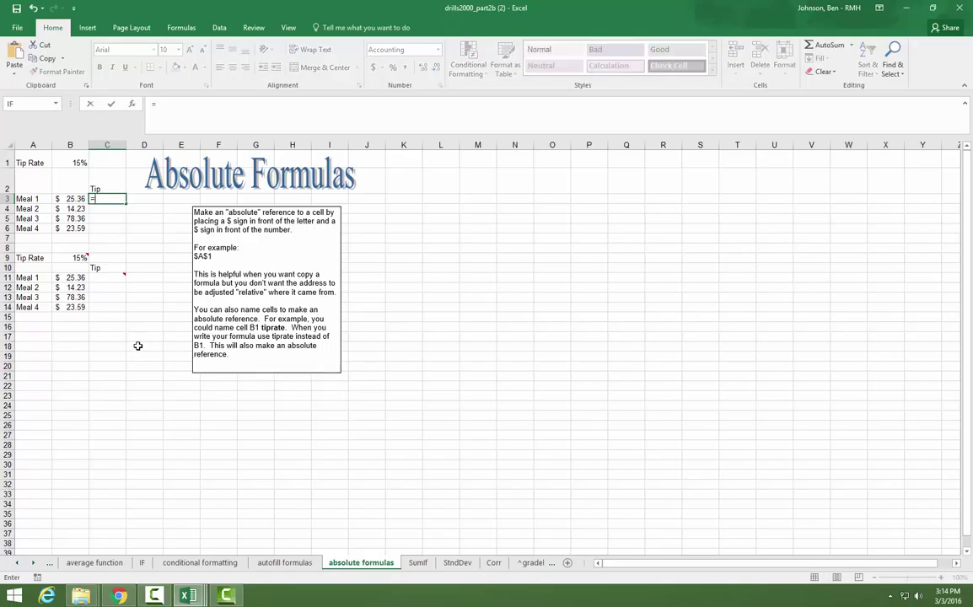
pyautogui.click(76, 199)
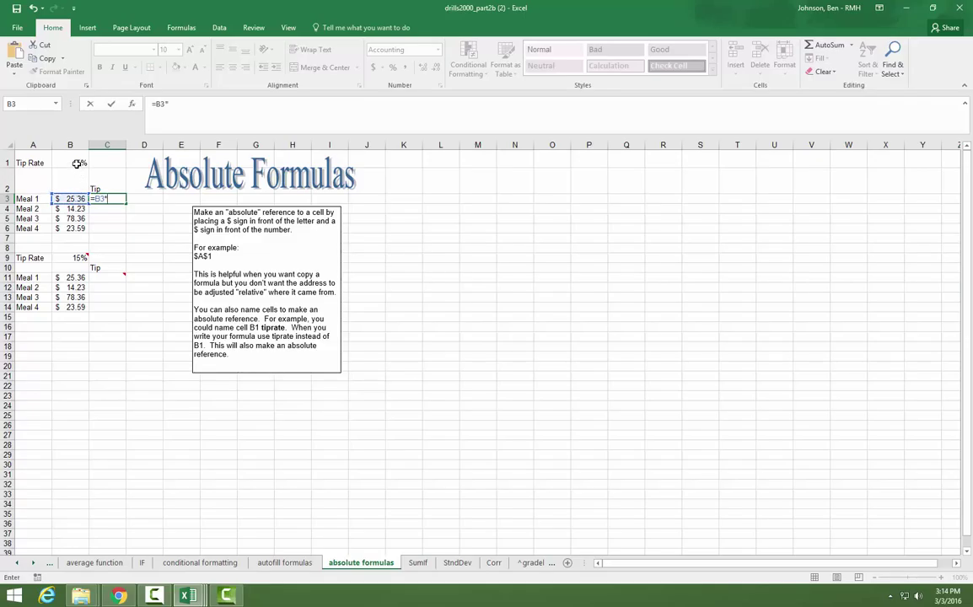
pyautogui.click(73, 162)
pyautogui.press('Return')
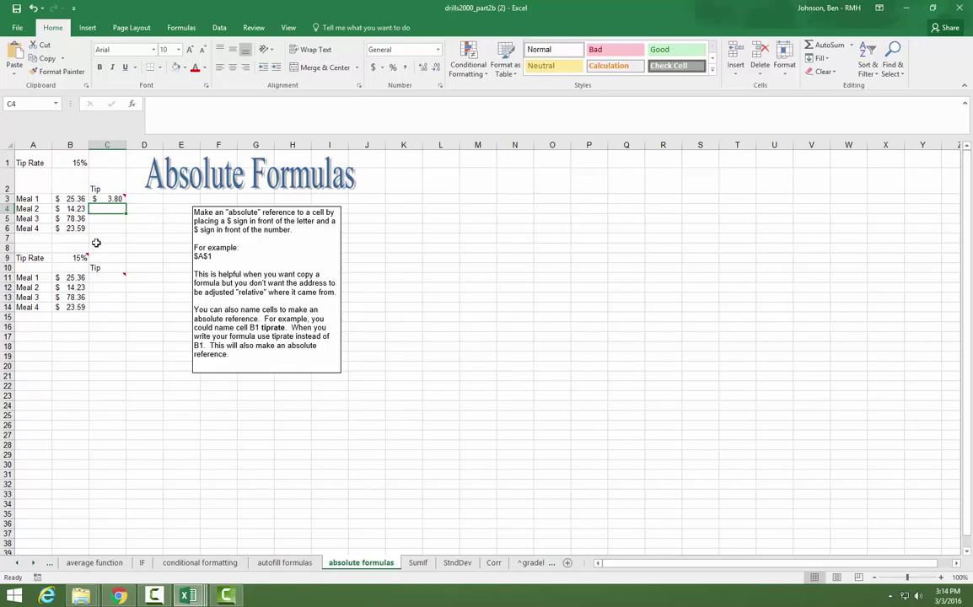
# Fill the Meal 1 tip formula from C3 down to C6 and widen column C slightly
pyautogui.click(118, 200)
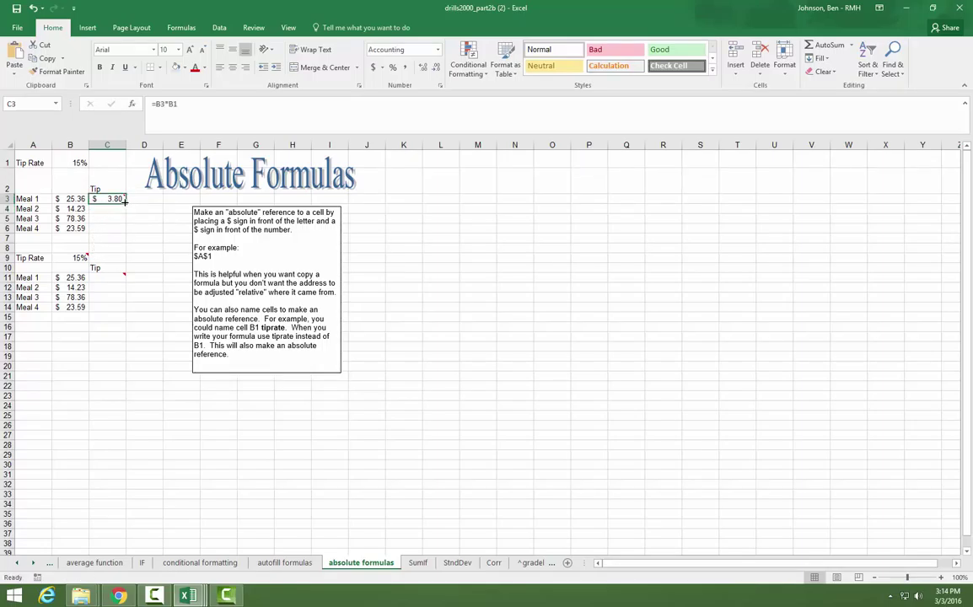
pyautogui.moveTo(125, 201); pyautogui.dragTo(128, 230)
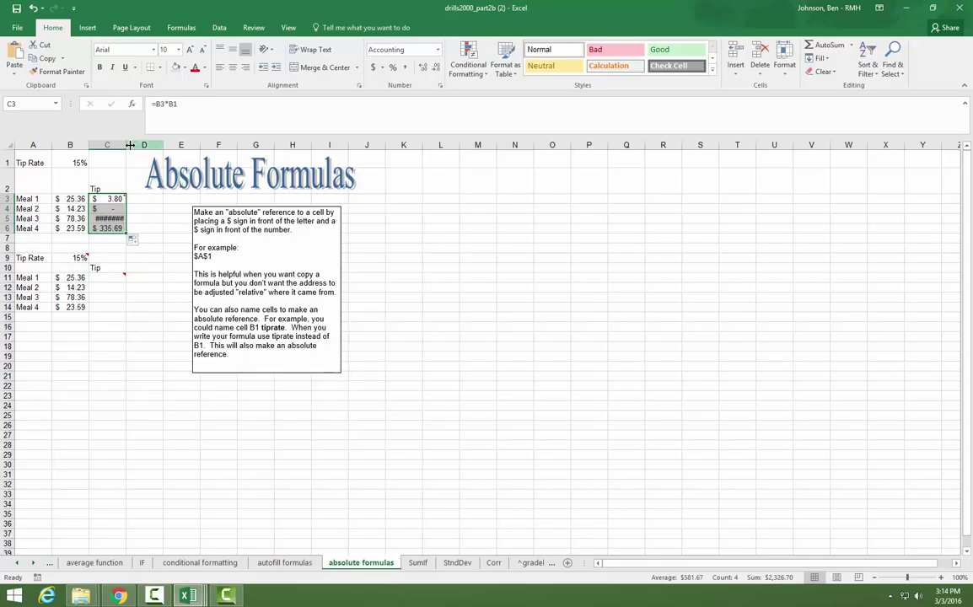
pyautogui.moveTo(130, 145); pyautogui.dragTo(133, 146)
pyautogui.click(133, 239)
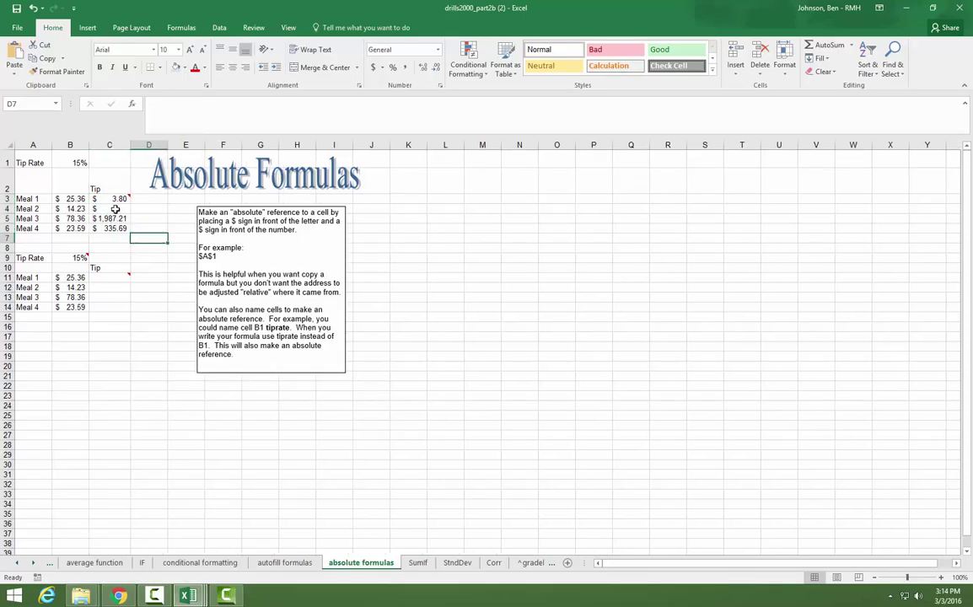
# Examine how the references in the filled tip formulas from C3 to C6 shift away from the tip rate cell
pyautogui.click(115, 209)
pyautogui.click(113, 219)
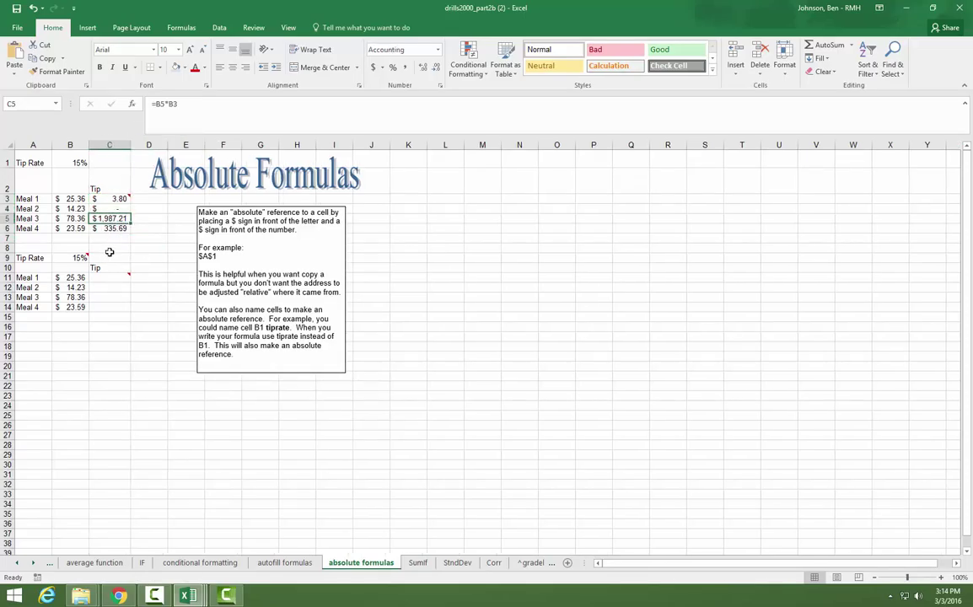
pyautogui.click(116, 230)
pyautogui.click(150, 239)
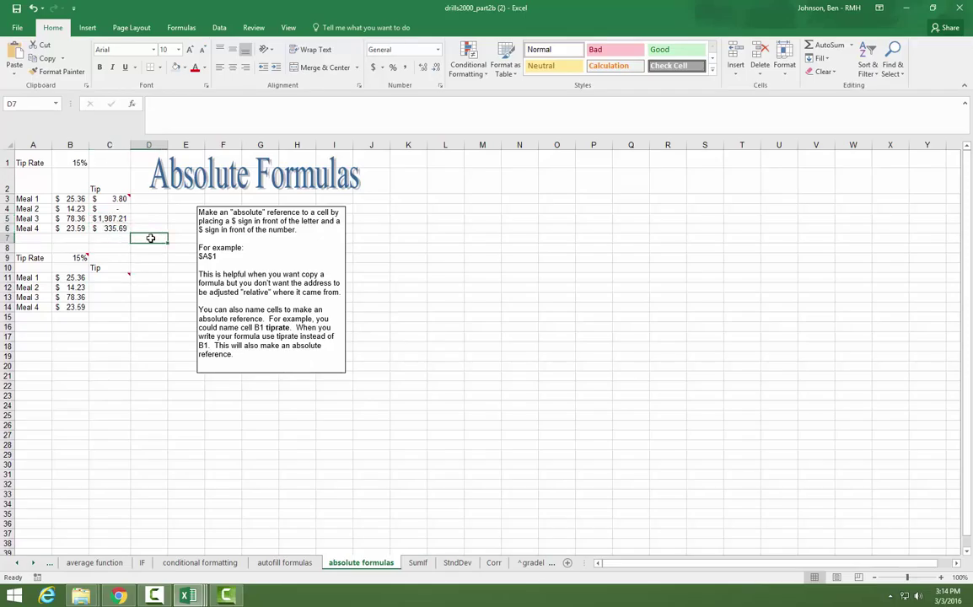
pyautogui.click(118, 199)
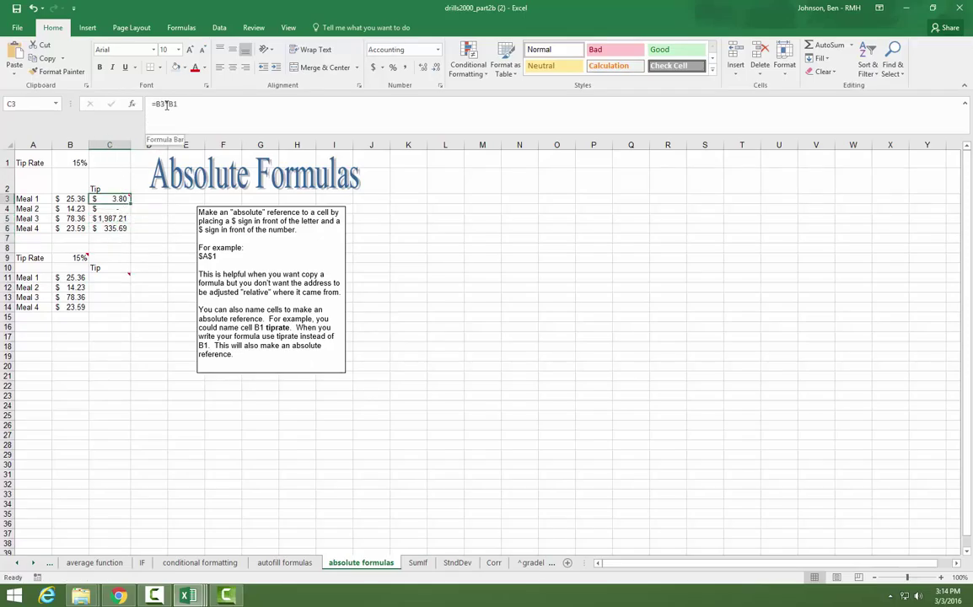
pyautogui.click(119, 209)
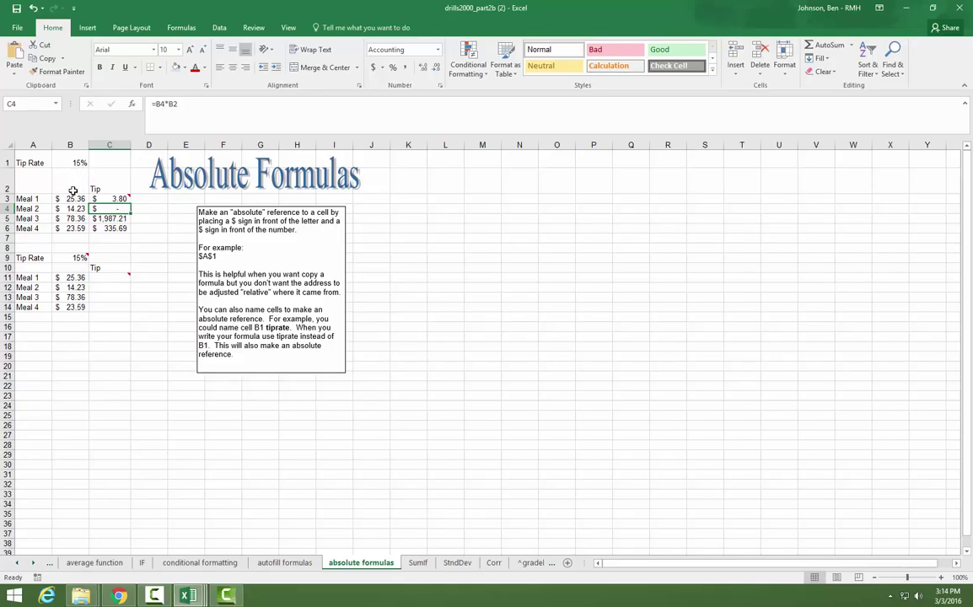
pyautogui.click(105, 219)
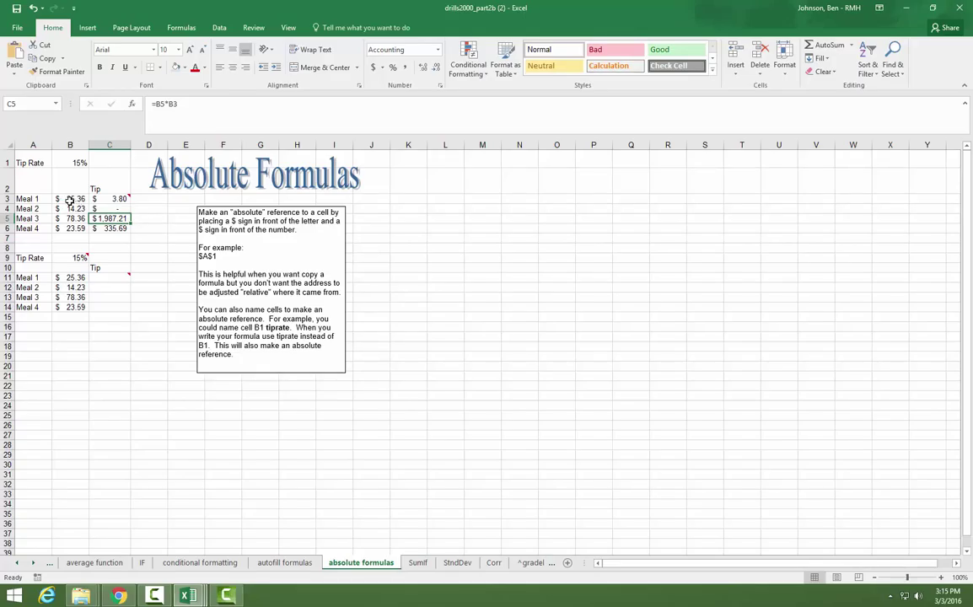
# Make the tip rate reference absolute in C3 with =B3*$B$1 and refill the formula down to C6
pyautogui.click(119, 199)
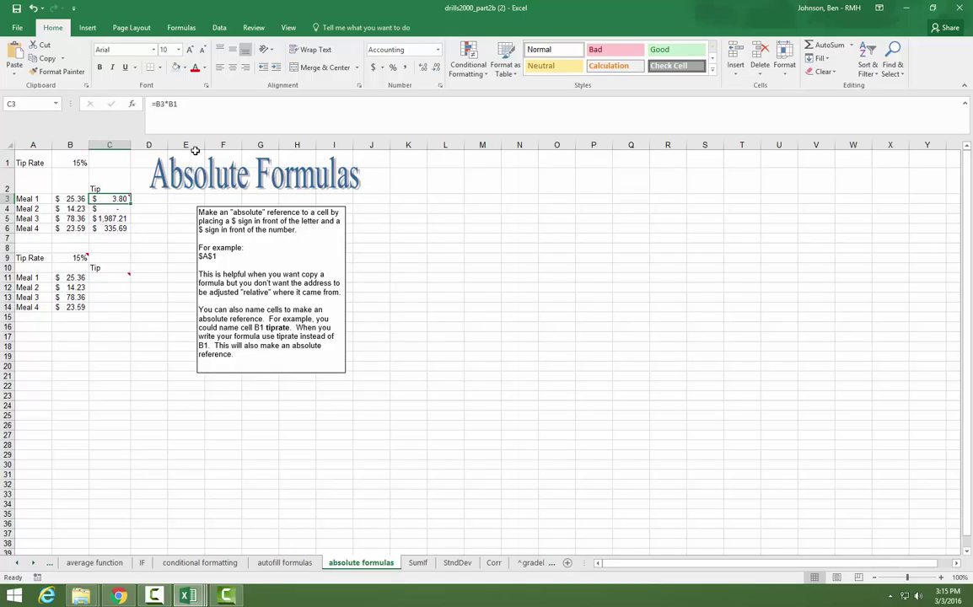
pyautogui.click(169, 103)
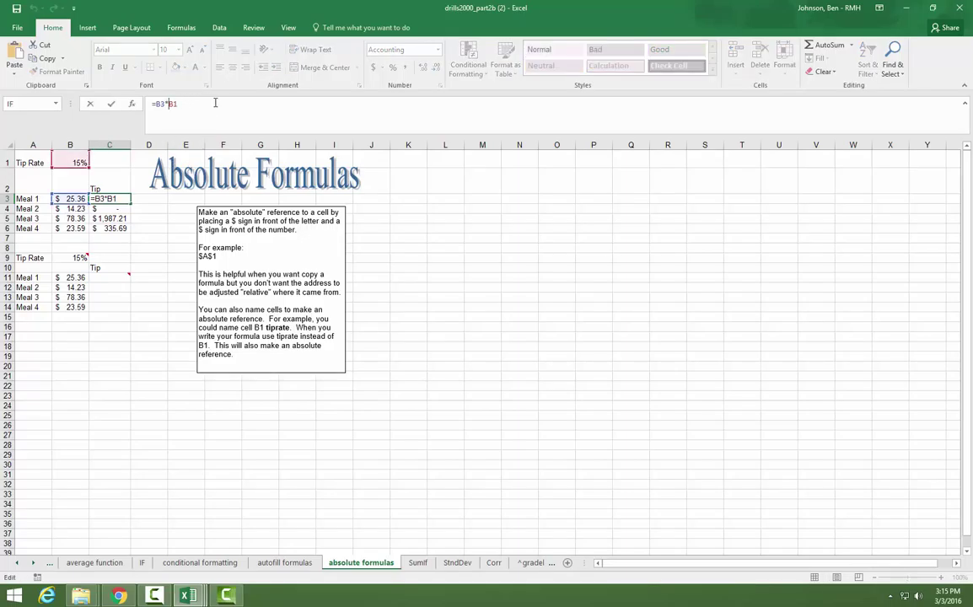
pyautogui.write('$')
pyautogui.press('Right')
pyautogui.write('&')
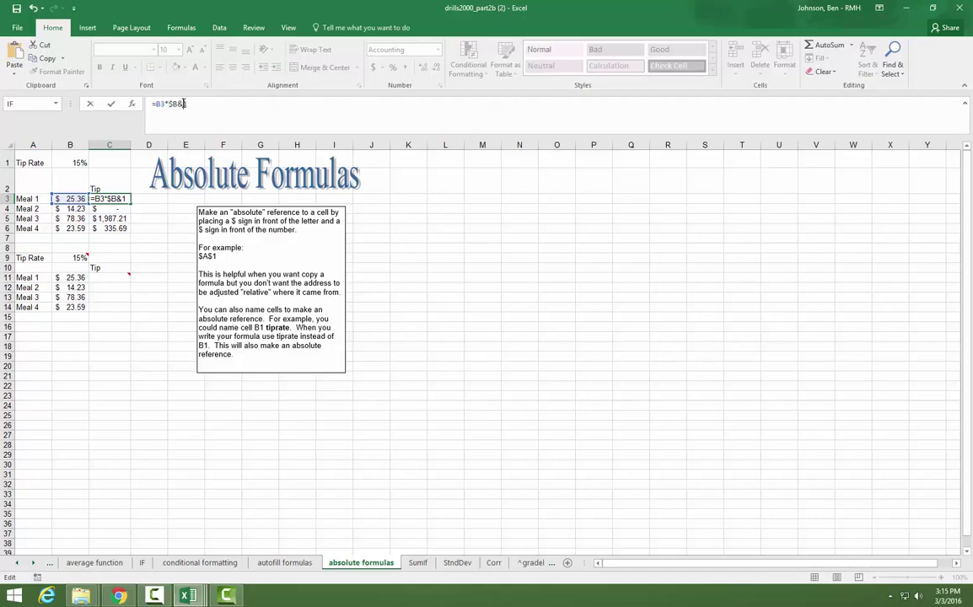
pyautogui.press('BackSpace')
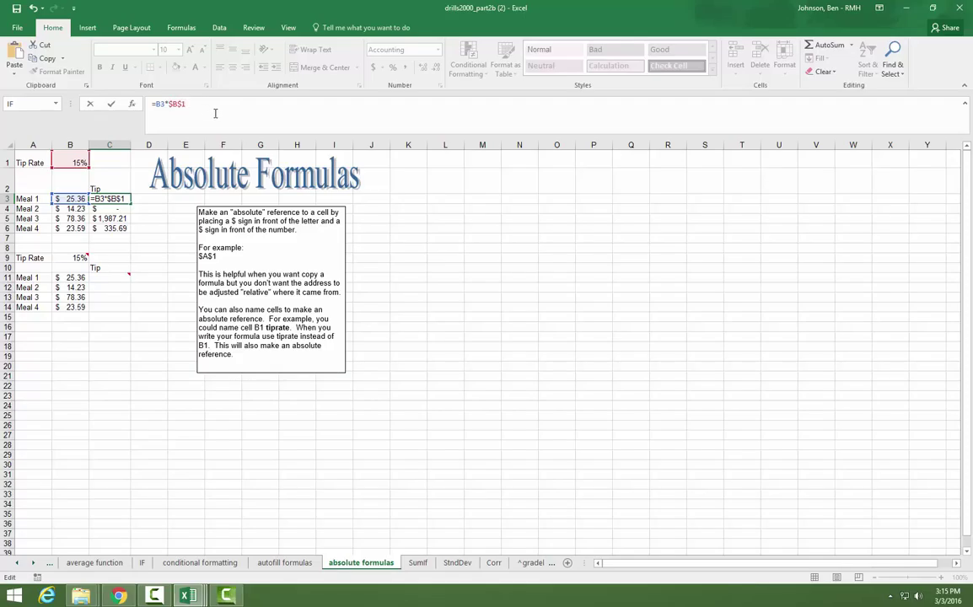
pyautogui.press('Return')
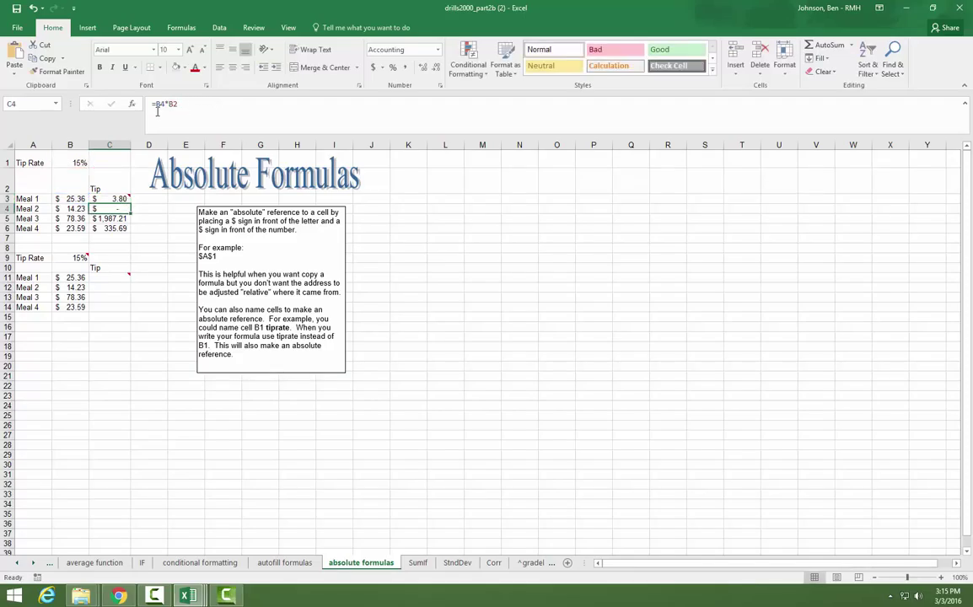
pyautogui.click(119, 198)
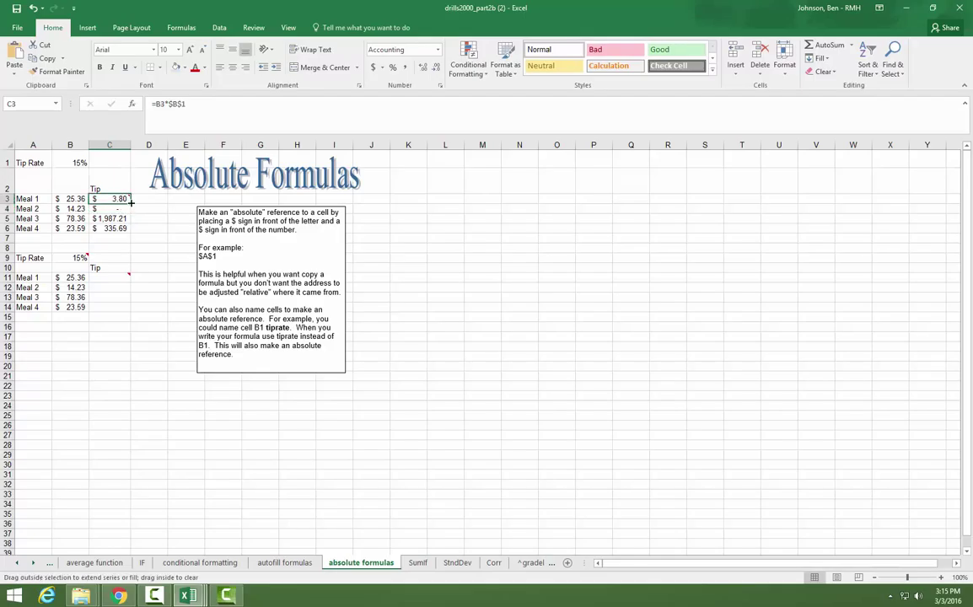
pyautogui.moveTo(129, 203); pyautogui.dragTo(127, 235)
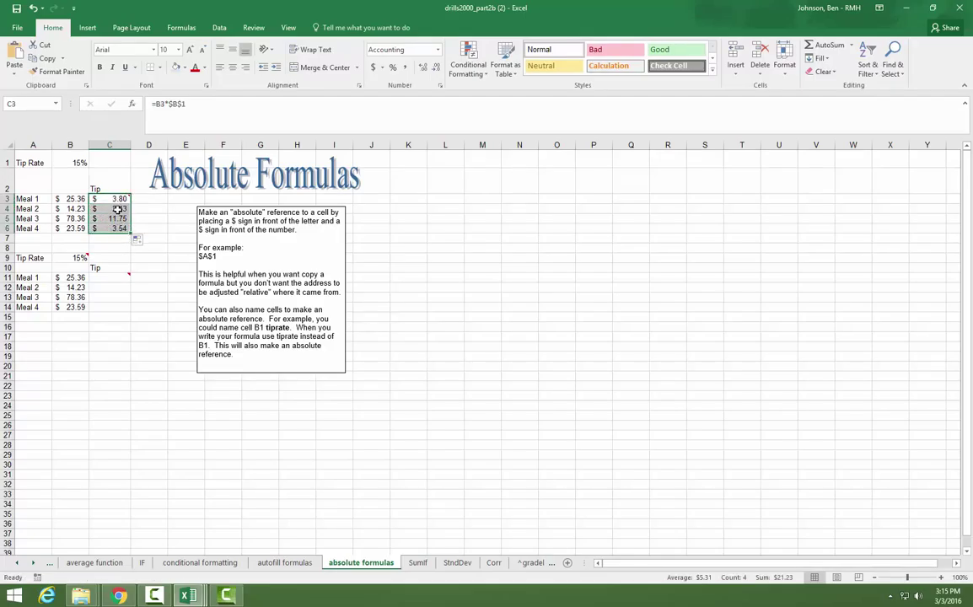
# Check the references in each refilled tip formula from C3 to C6
pyautogui.click(119, 209)
pyautogui.click(120, 218)
pyautogui.click(121, 229)
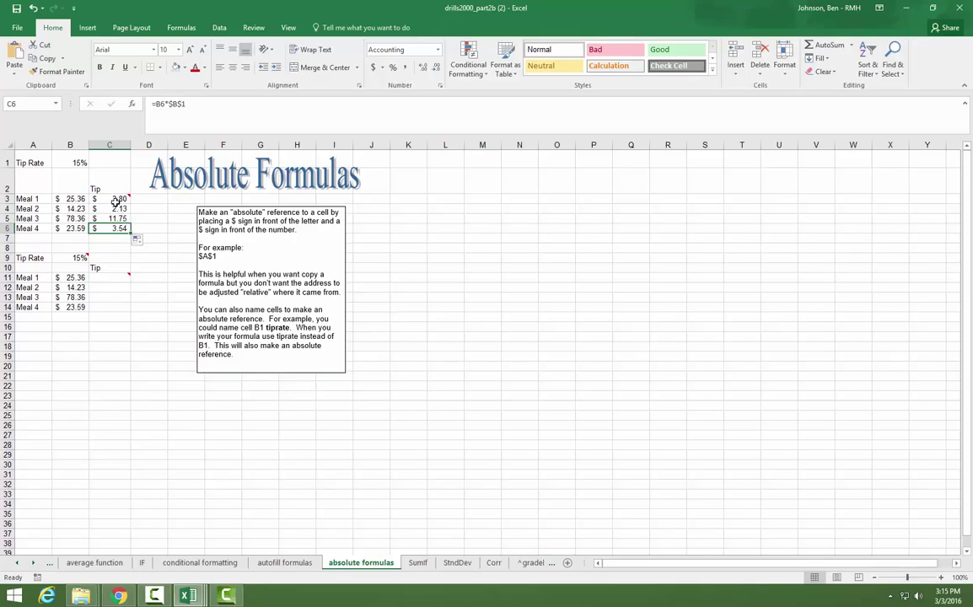
pyautogui.click(121, 200)
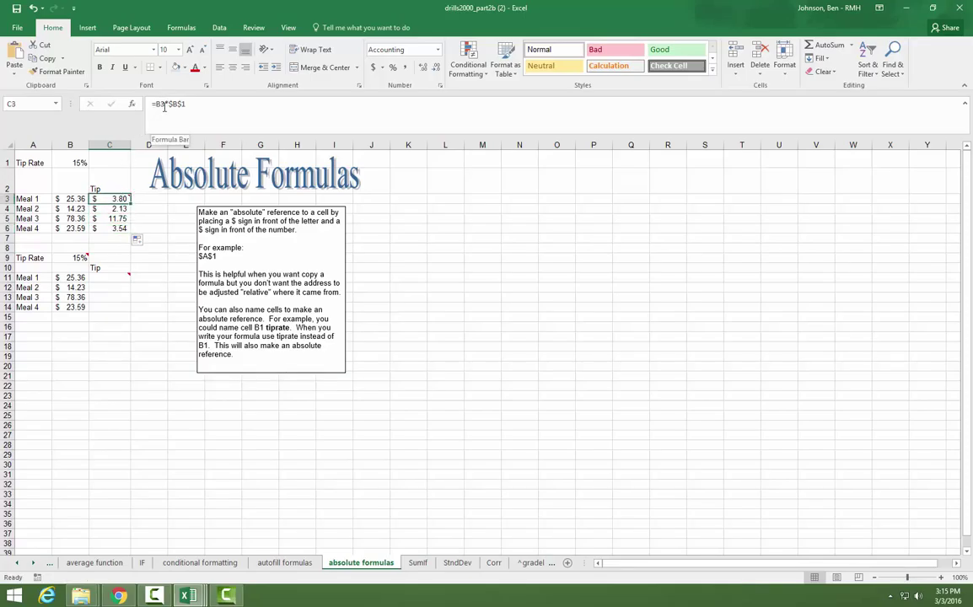
pyautogui.click(115, 210)
pyautogui.click(115, 219)
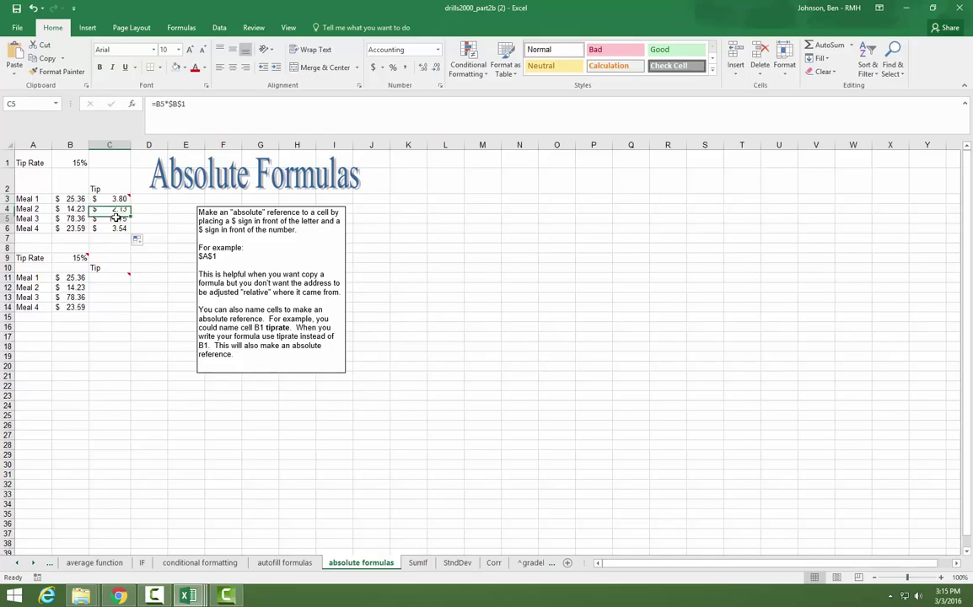
pyautogui.click(111, 229)
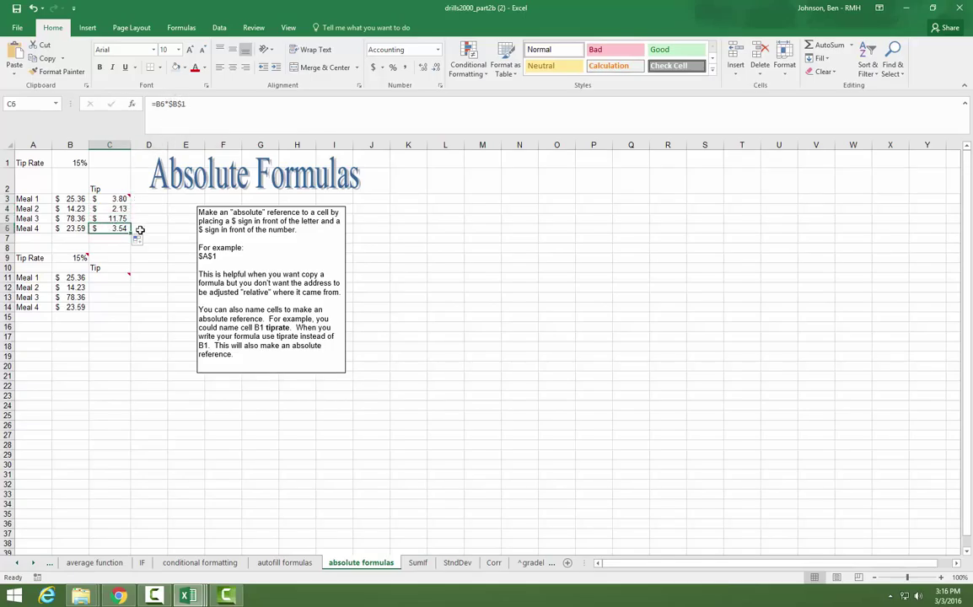
# Name the second tip rate cell, B9, "tiprate"
pyautogui.click(105, 295)
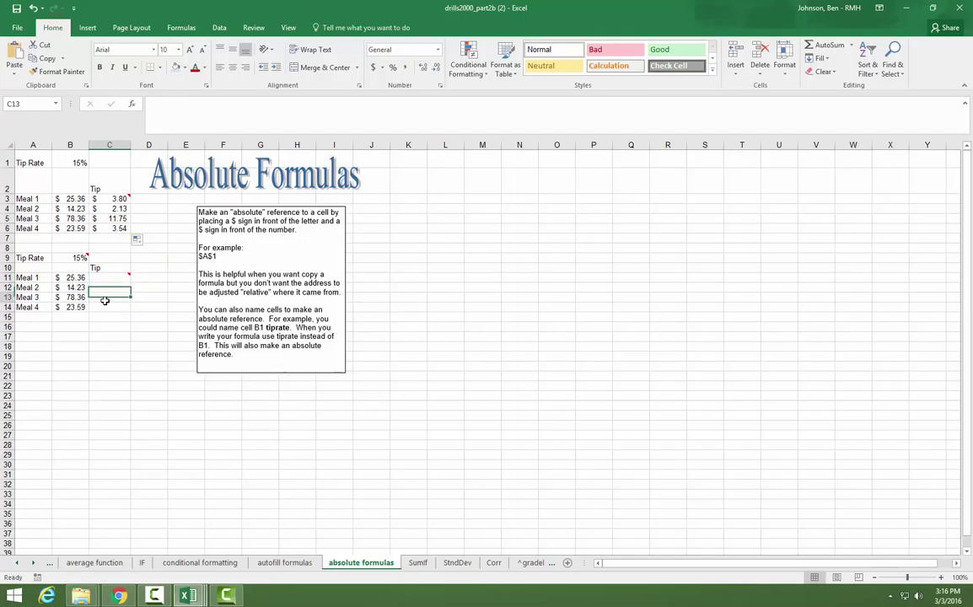
pyautogui.press('Down')
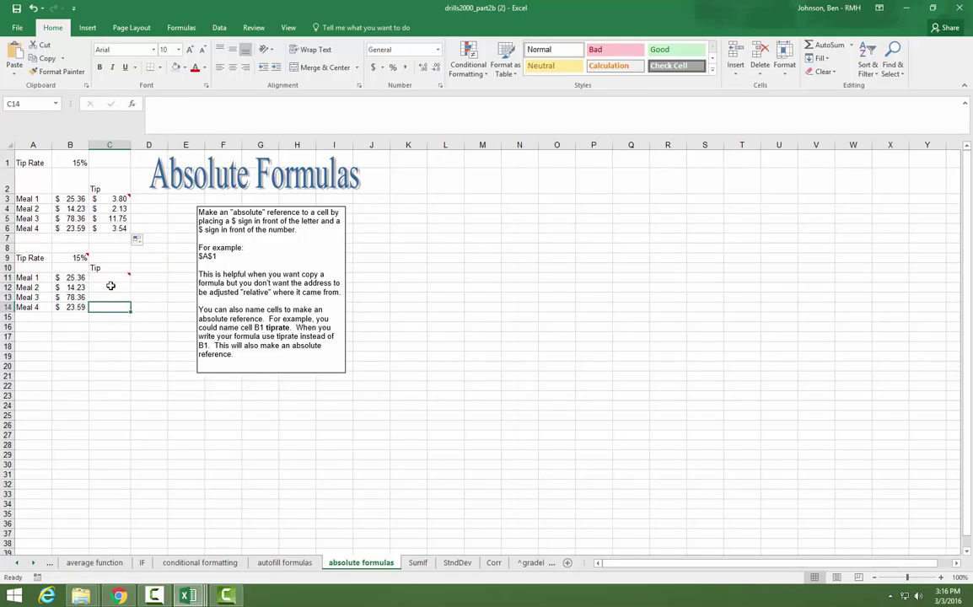
pyautogui.click(80, 258)
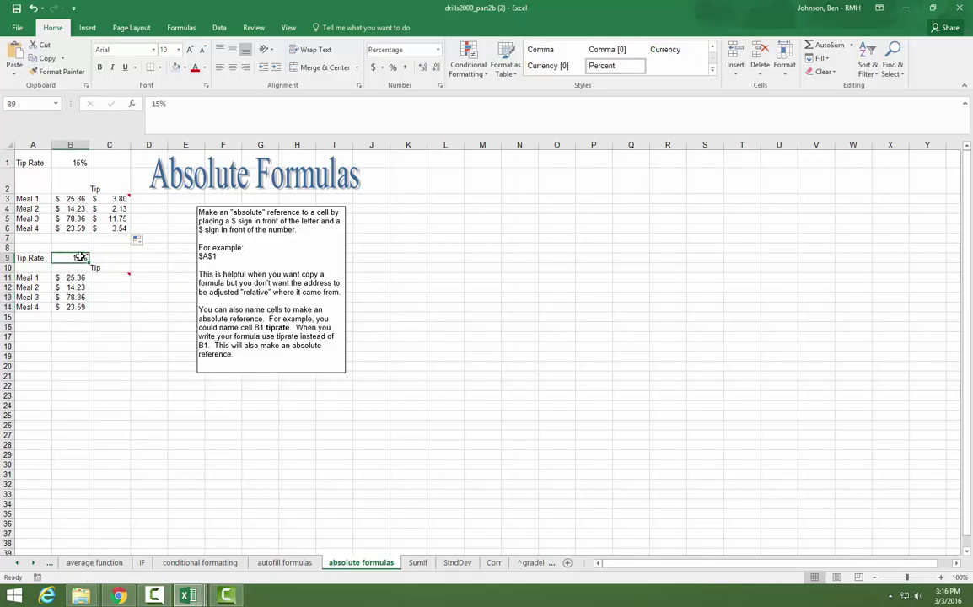
pyautogui.click(19, 104)
pyautogui.write('tiprate')
pyautogui.press('Return')
pyautogui.click(75, 278)
pyautogui.click(78, 255)
# Enter =B11*tiprate in C11 to calculate the second table's Meal 1 tip using the named cell
pyautogui.click(94, 278)
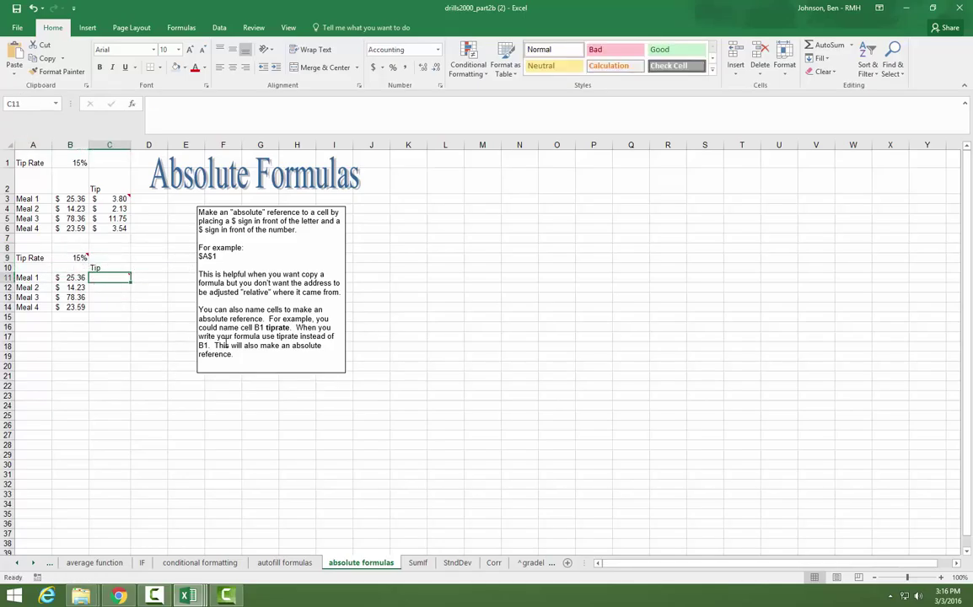
pyautogui.write('=')
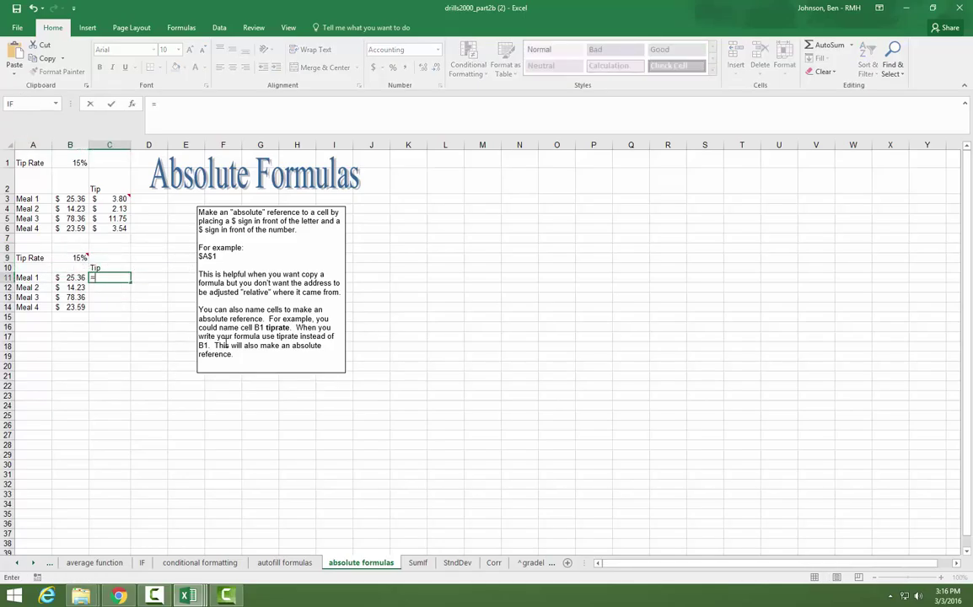
pyautogui.click(79, 278)
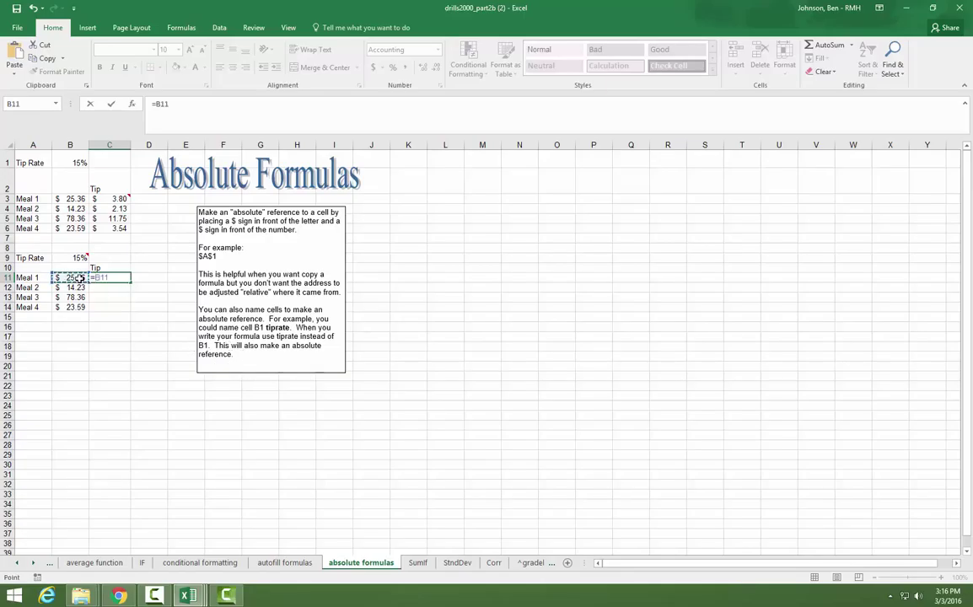
pyautogui.write('*tiprate')
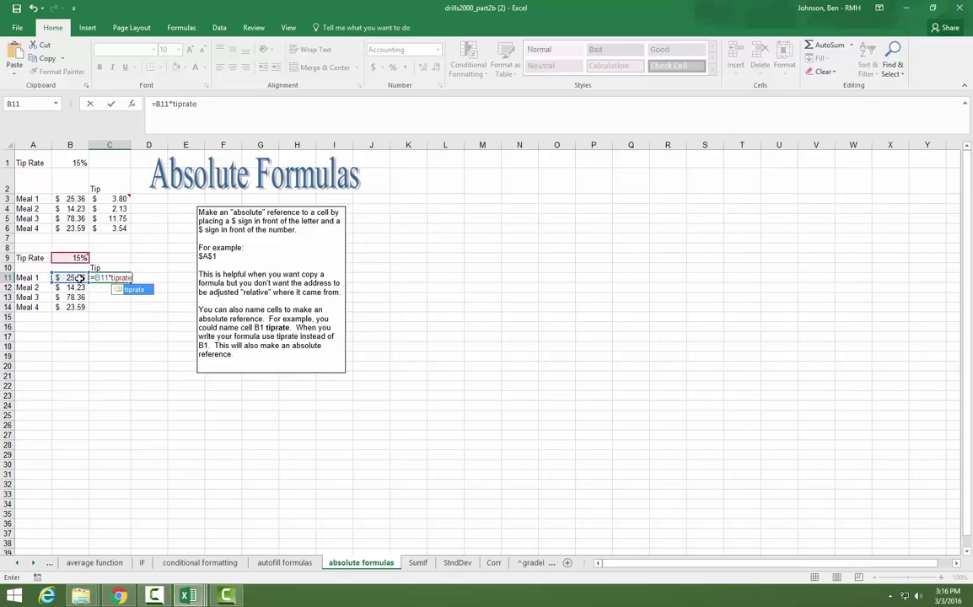
pyautogui.press('Escape')
pyautogui.press('Return')
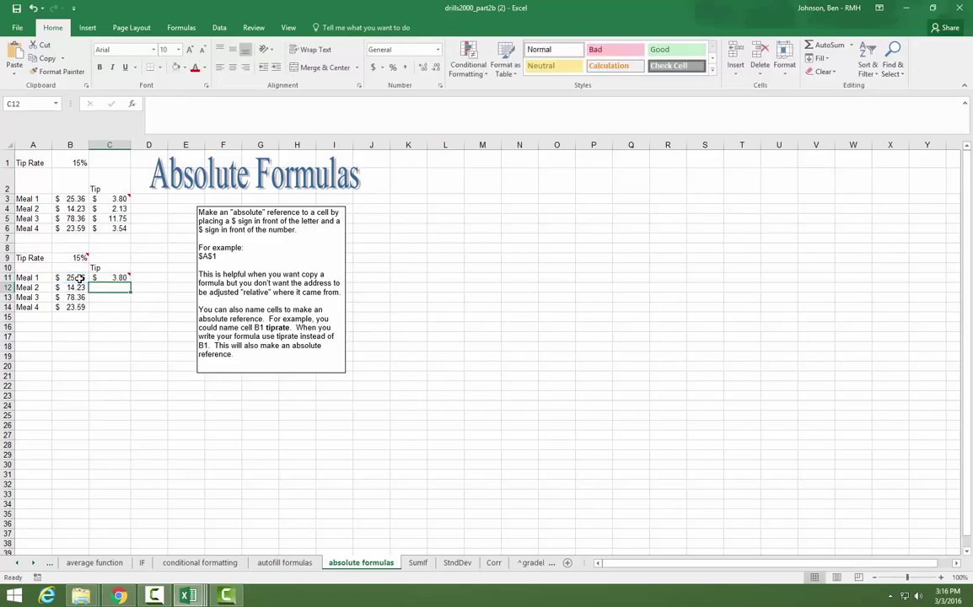
# Fill the named-cell tip formula from C11 down to C14 and compare it with the $B$1 version in C3
pyautogui.click(124, 279)
pyautogui.moveTo(129, 286); pyautogui.dragTo(131, 313)
pyautogui.click(118, 297)
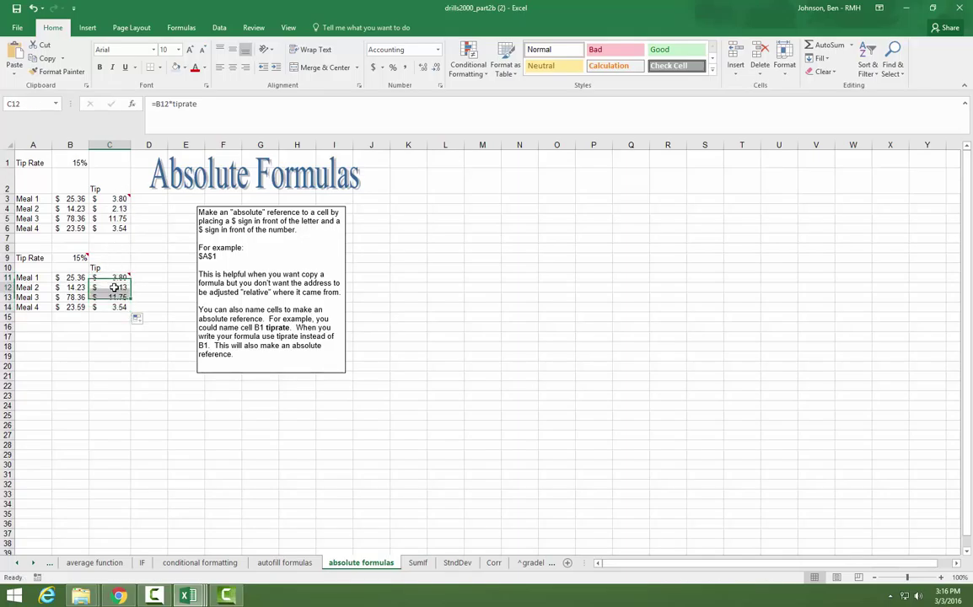
pyautogui.press('Down')
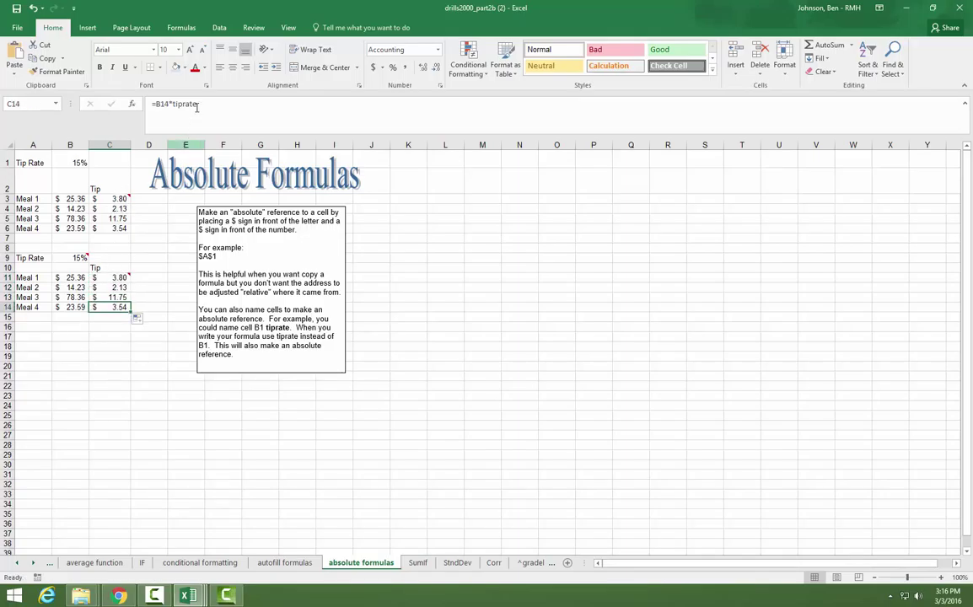
pyautogui.click(118, 198)
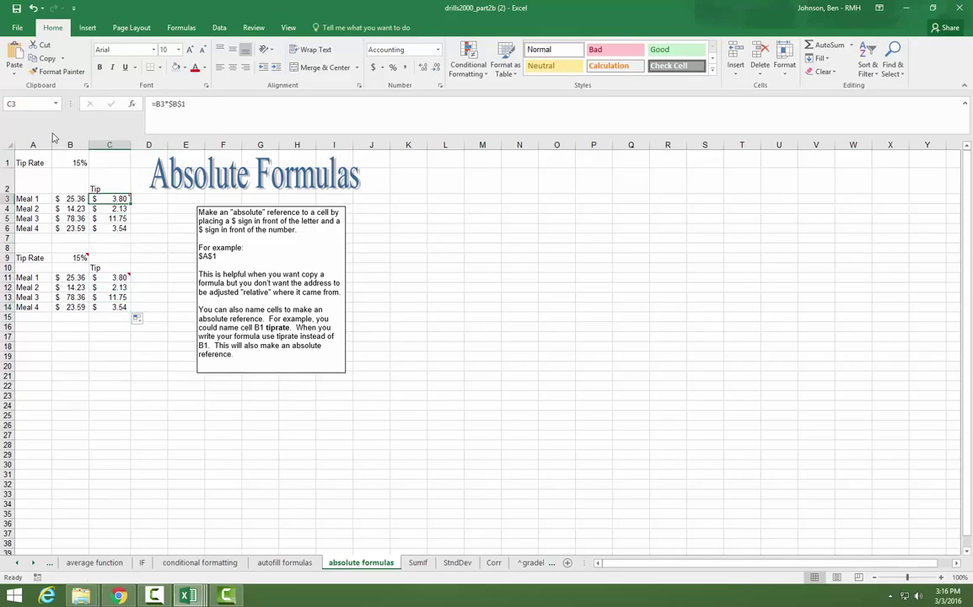
pyautogui.click(122, 277)
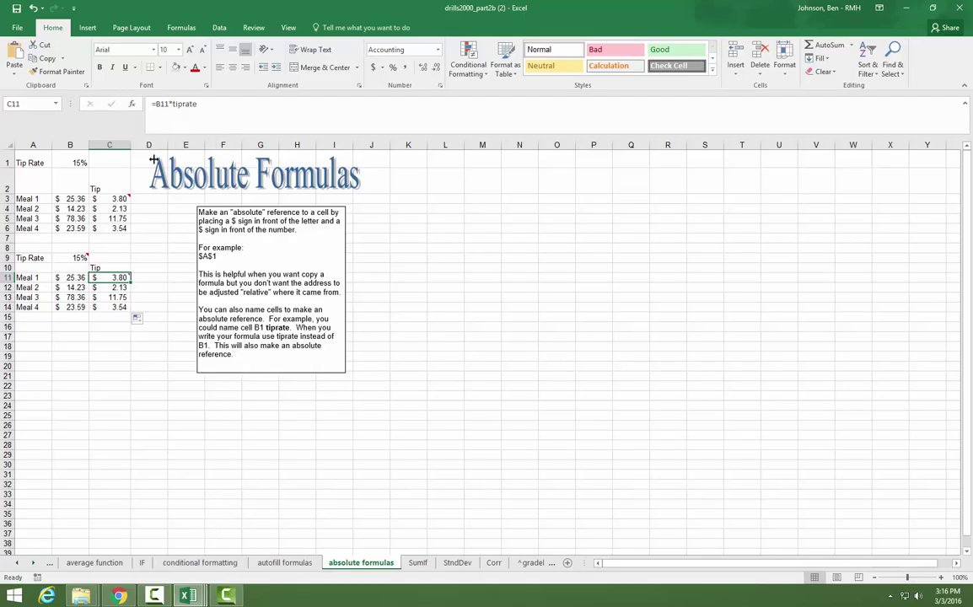
# On the "SumIf" sheet, replace the total labels in A23:A25 with just each person's first name, in the same order
pyautogui.click(33, 562)
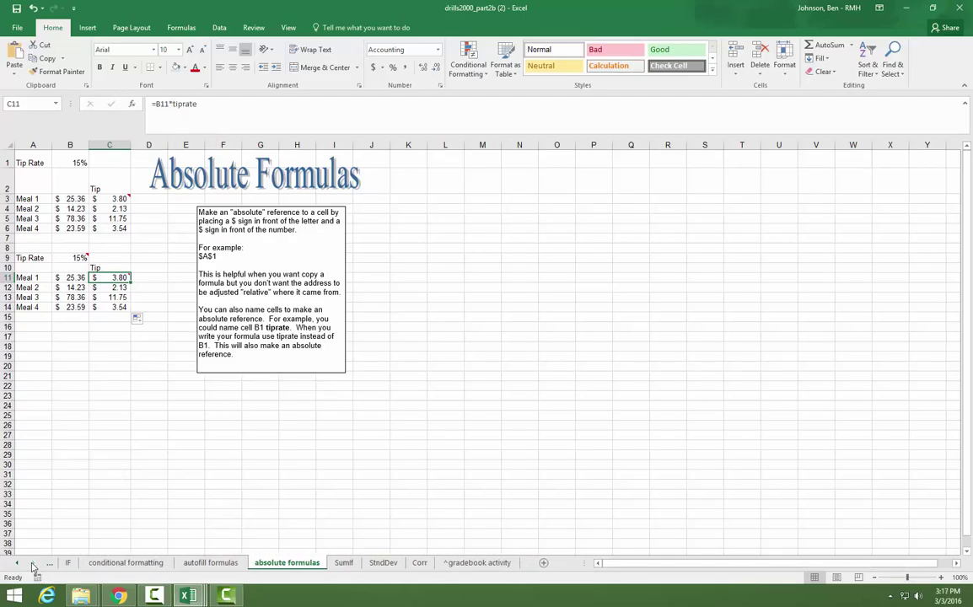
pyautogui.click(342, 562)
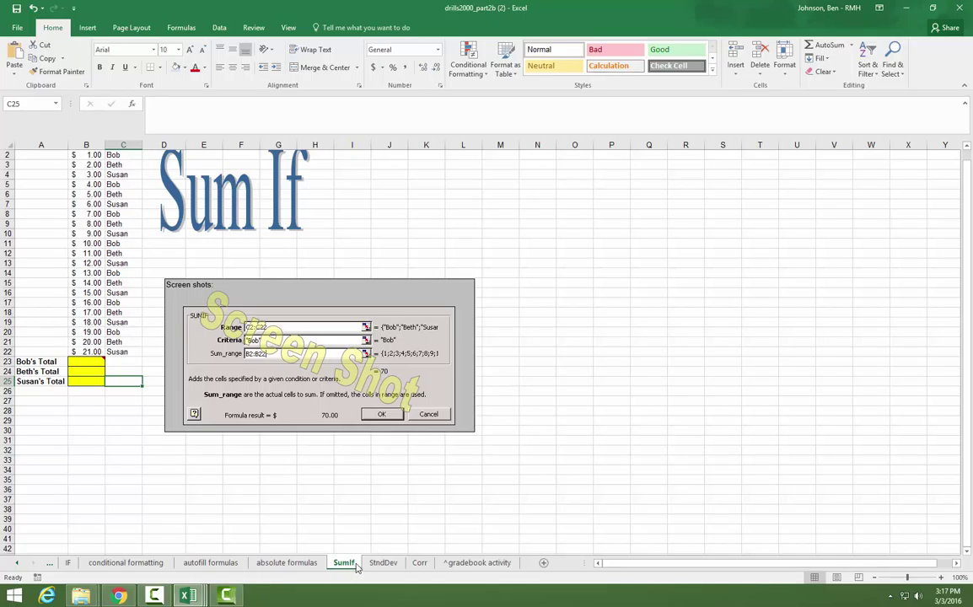
pyautogui.click(51, 411)
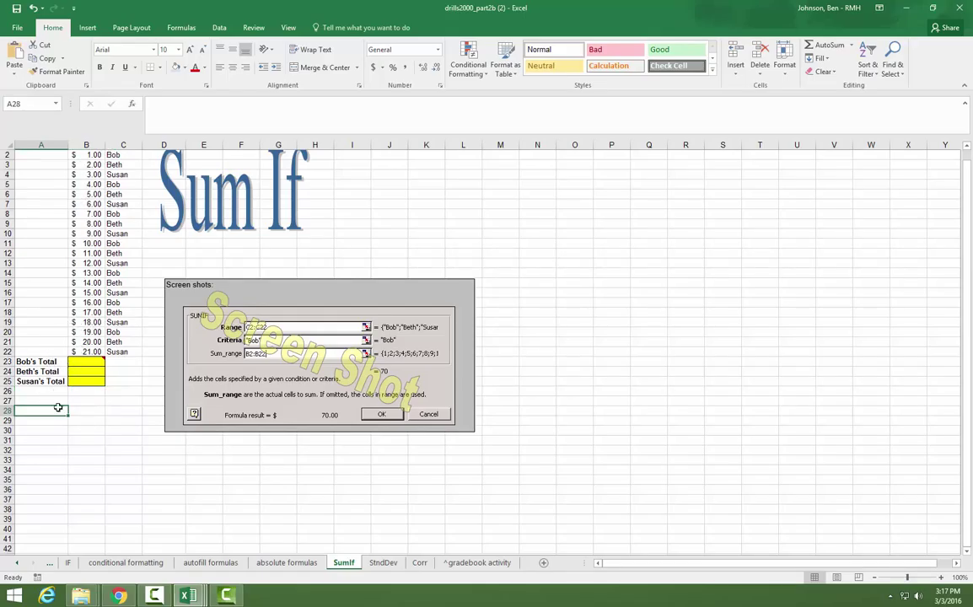
pyautogui.click(46, 361)
pyautogui.moveTo(50, 365); pyautogui.dragTo(48, 381)
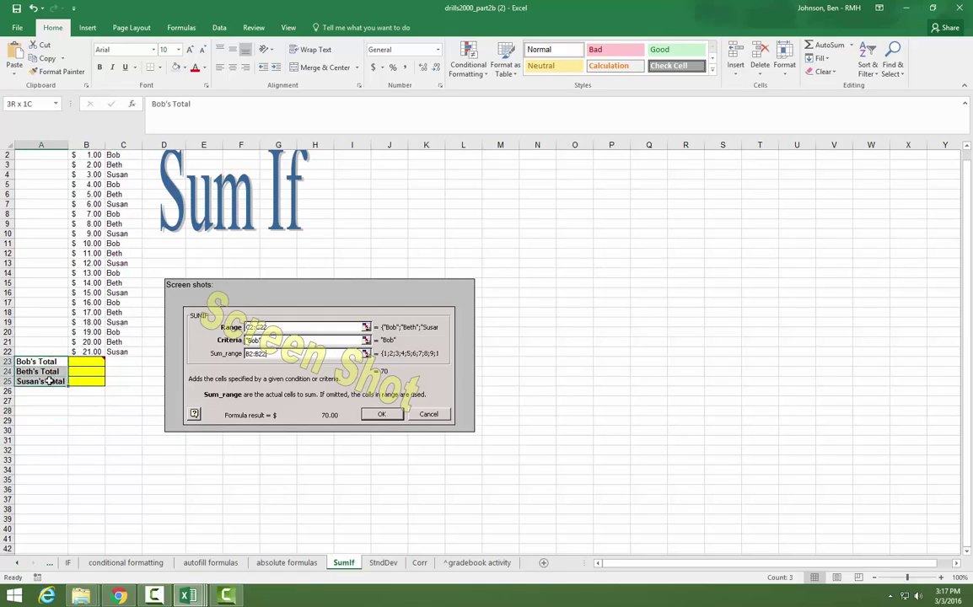
pyautogui.write('Bo')
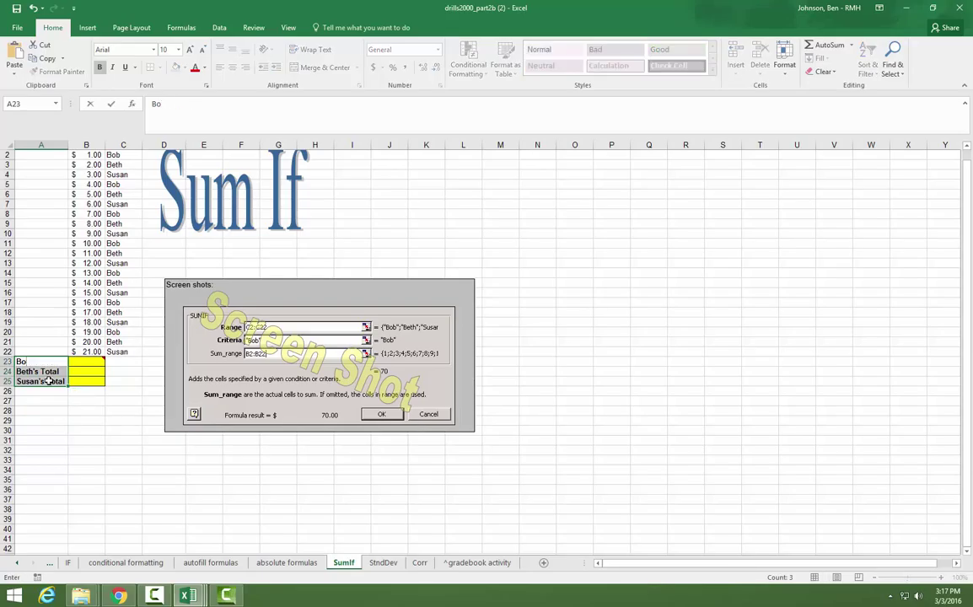
pyautogui.write('b')
pyautogui.press('Return')
pyautogui.write('Beth')
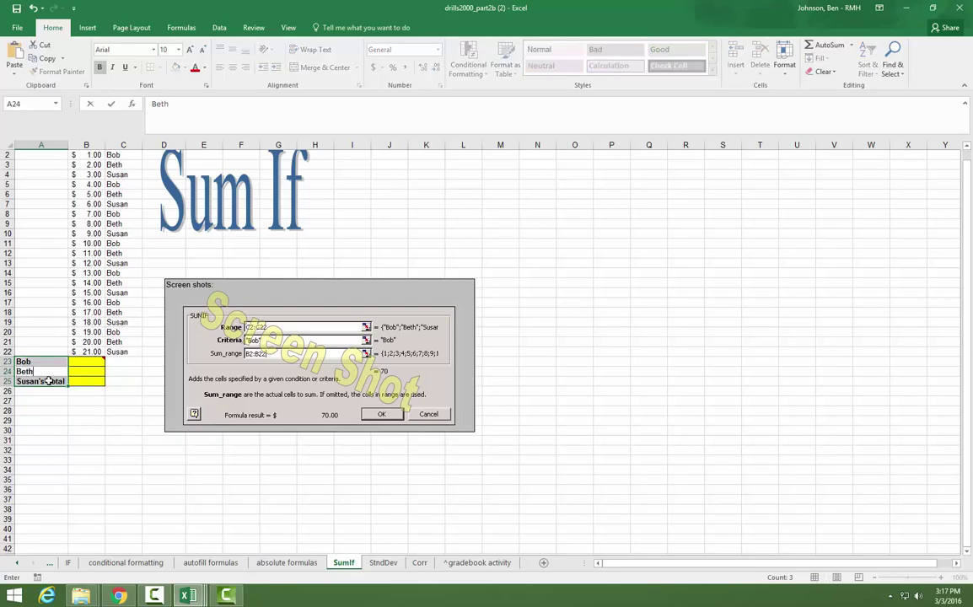
pyautogui.press('Return')
pyautogui.write('Susan')
pyautogui.press('Return')
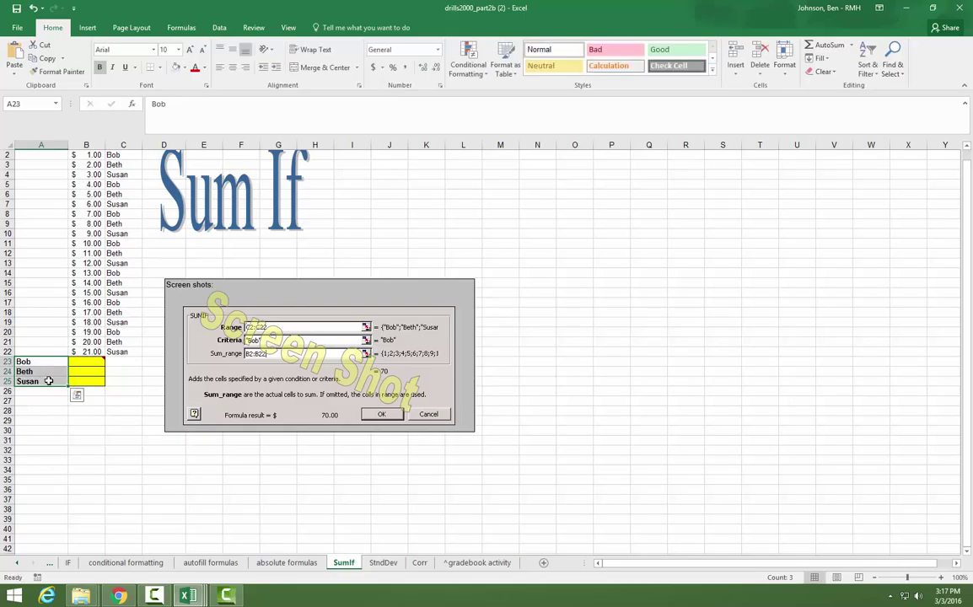
pyautogui.click(86, 430)
pyautogui.press('Up')
pyautogui.press('Up')
pyautogui.press('Up')
pyautogui.press('Up')
pyautogui.press('Up')
pyautogui.press('Up')
pyautogui.press('Up')
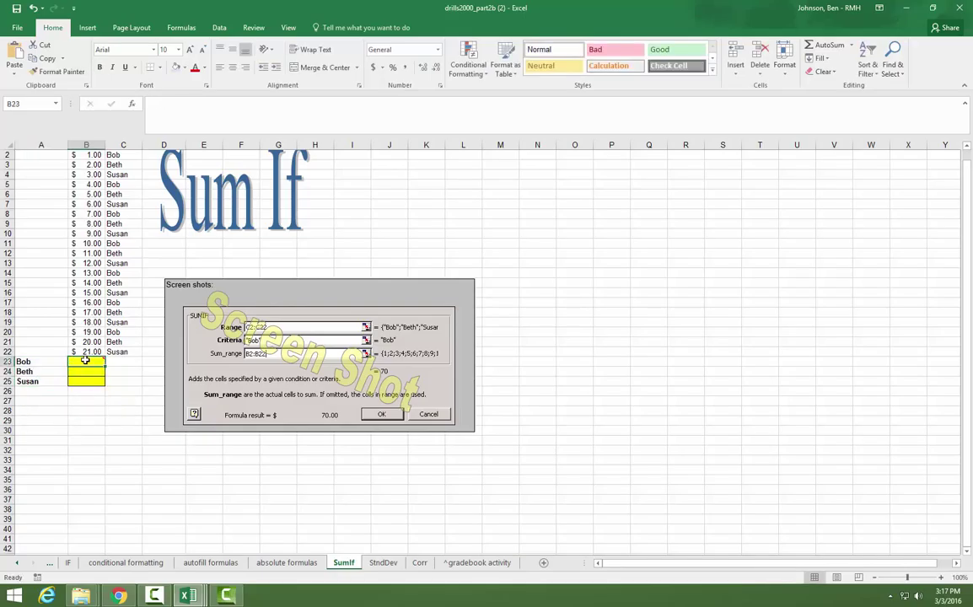
pyautogui.click(98, 481)
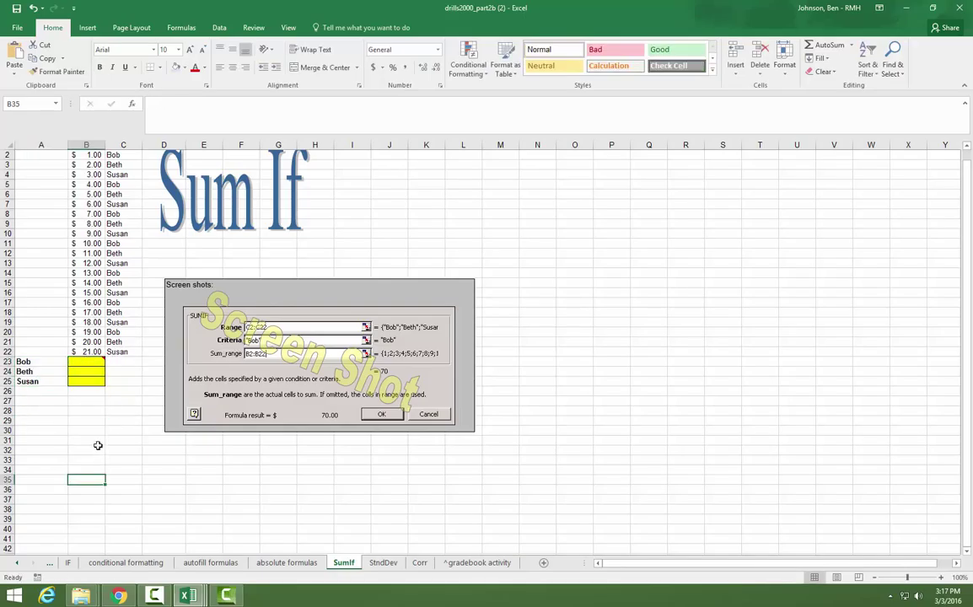
pyautogui.click(93, 401)
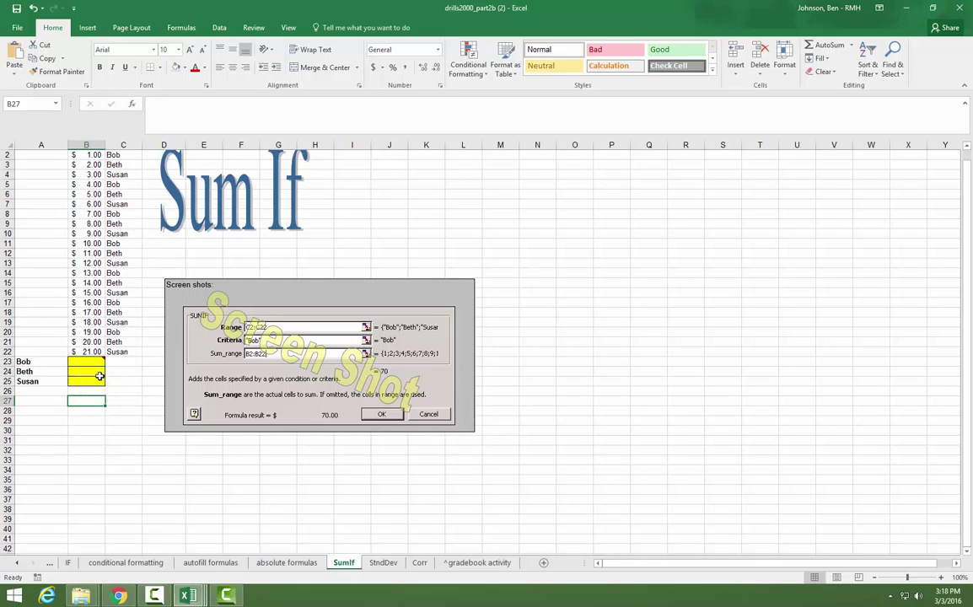
# Name the dollar amounts range B2:B22 "sales"
pyautogui.moveTo(87, 155); pyautogui.dragTo(87, 353)
pyautogui.click(32, 99)
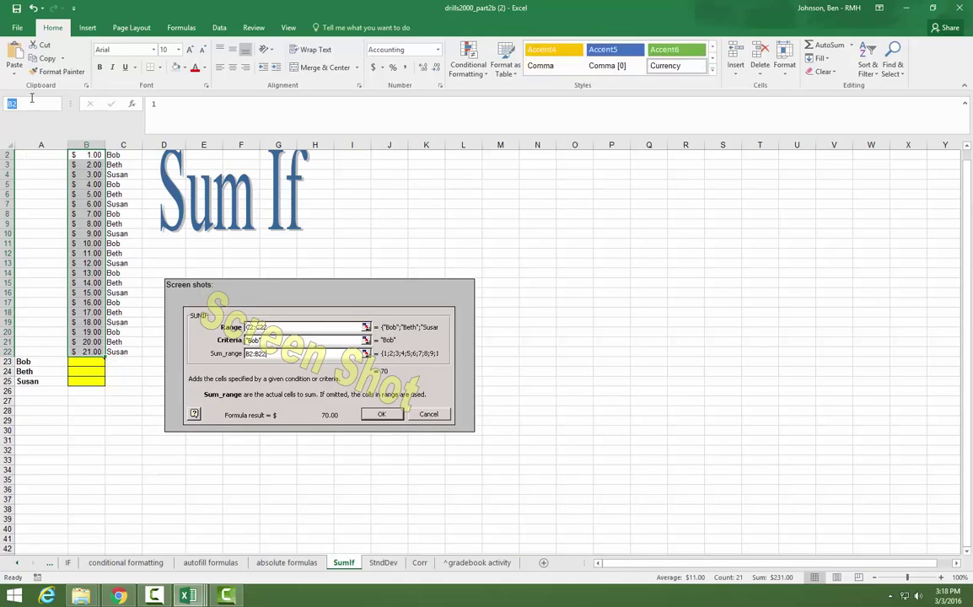
pyautogui.write('sales')
# Name the range C2:C22, which lists the person for each amount, "names"
pyautogui.click(125, 155)
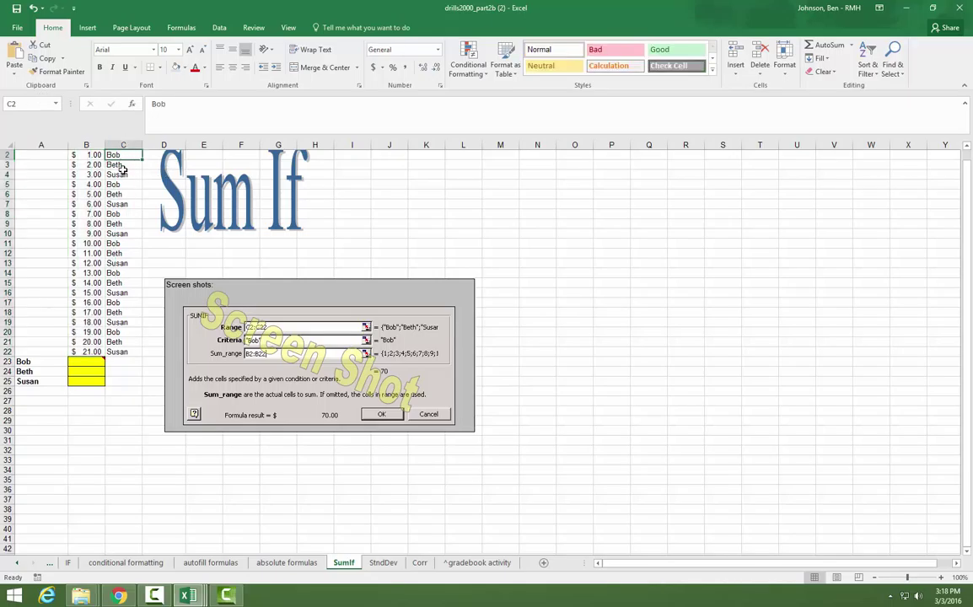
pyautogui.moveTo(125, 156); pyautogui.dragTo(124, 351)
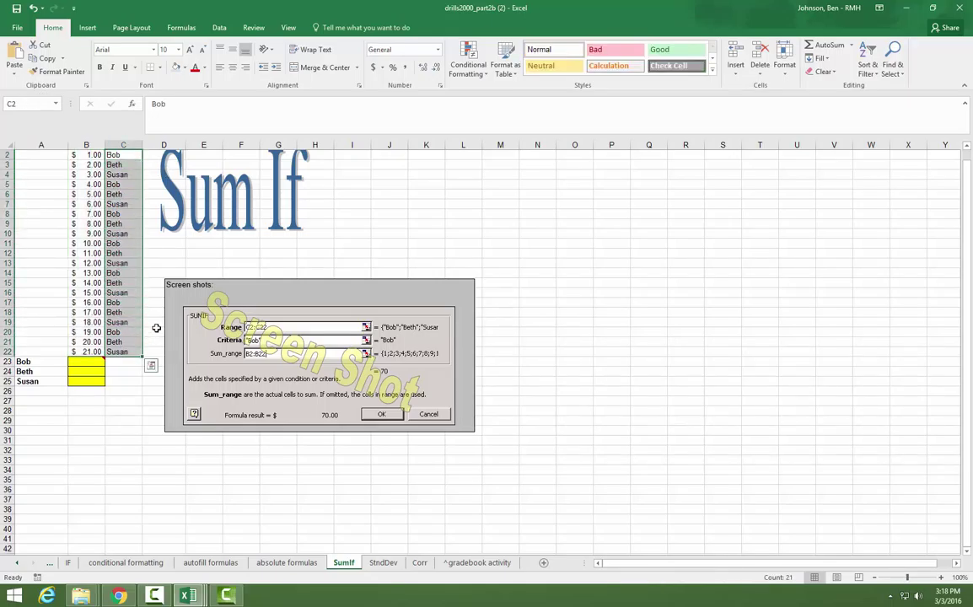
pyautogui.write('names')
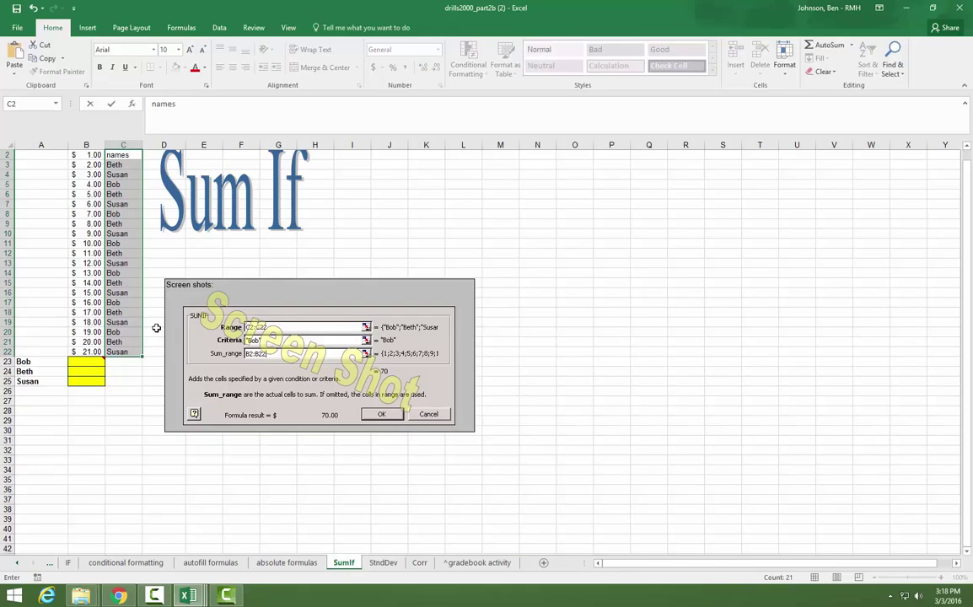
pyautogui.press('Escape')
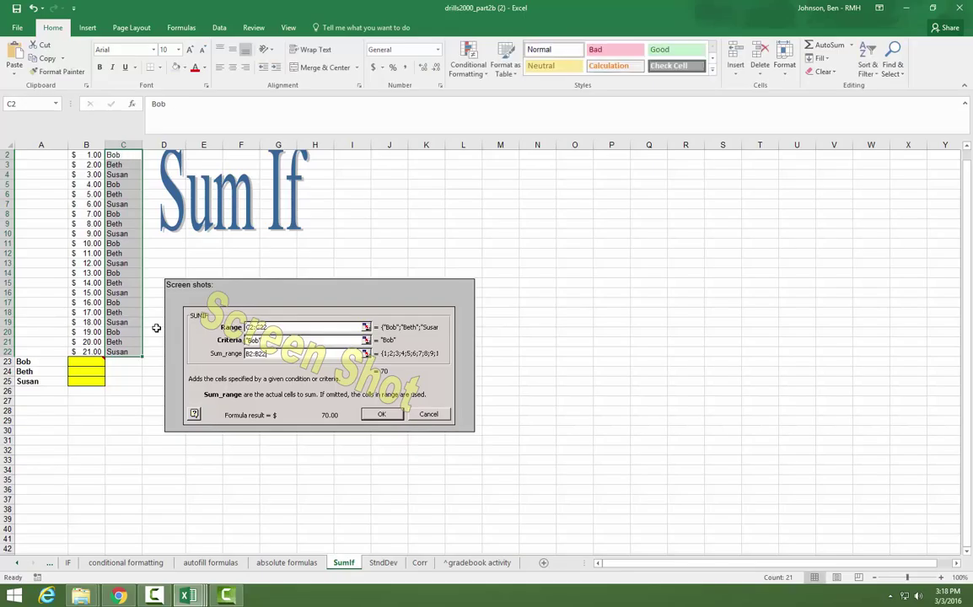
pyautogui.click(21, 104)
pyautogui.write('name')
pyautogui.press('Return')
# Search for the SUMIF function and insert it in B23, keeping its arguments dialog clear of the data columns
pyautogui.click(88, 363)
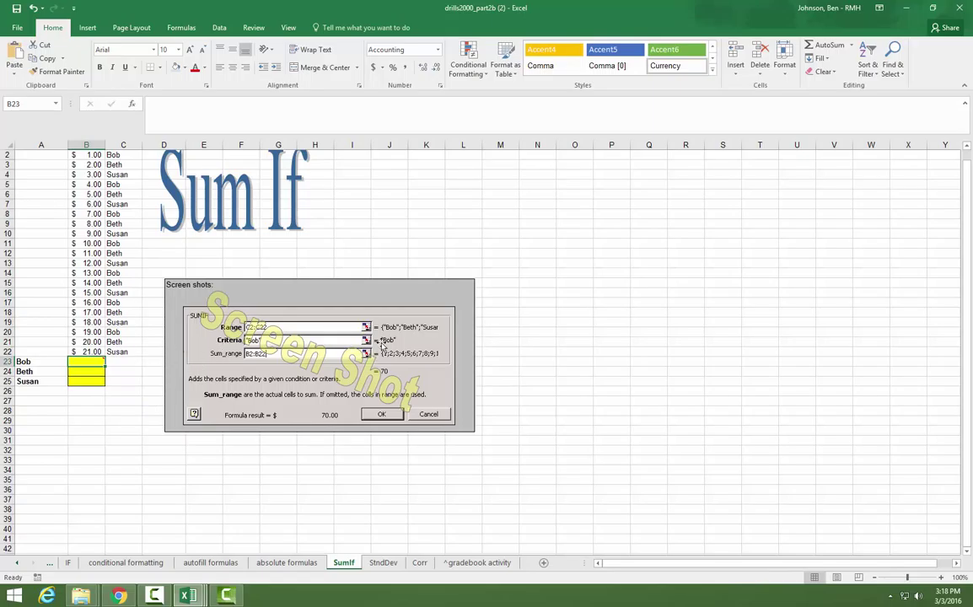
pyautogui.click(133, 106)
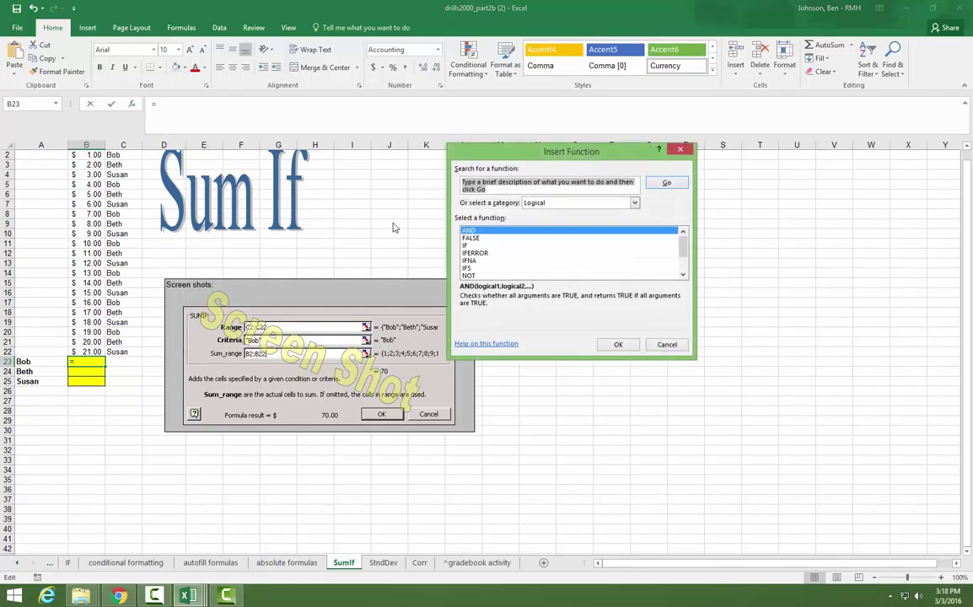
pyautogui.write('sumif')
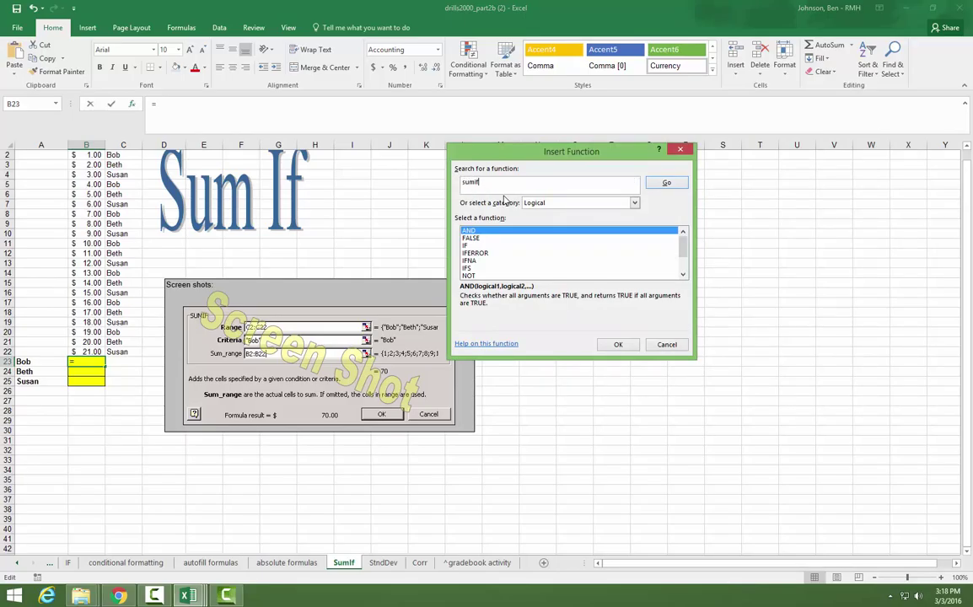
pyautogui.press('Return')
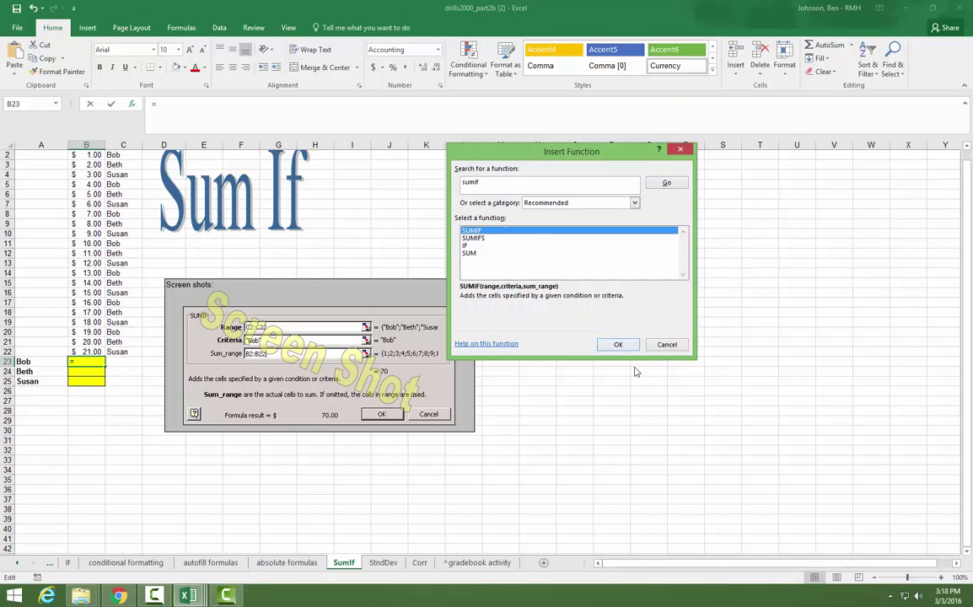
pyautogui.click(616, 345)
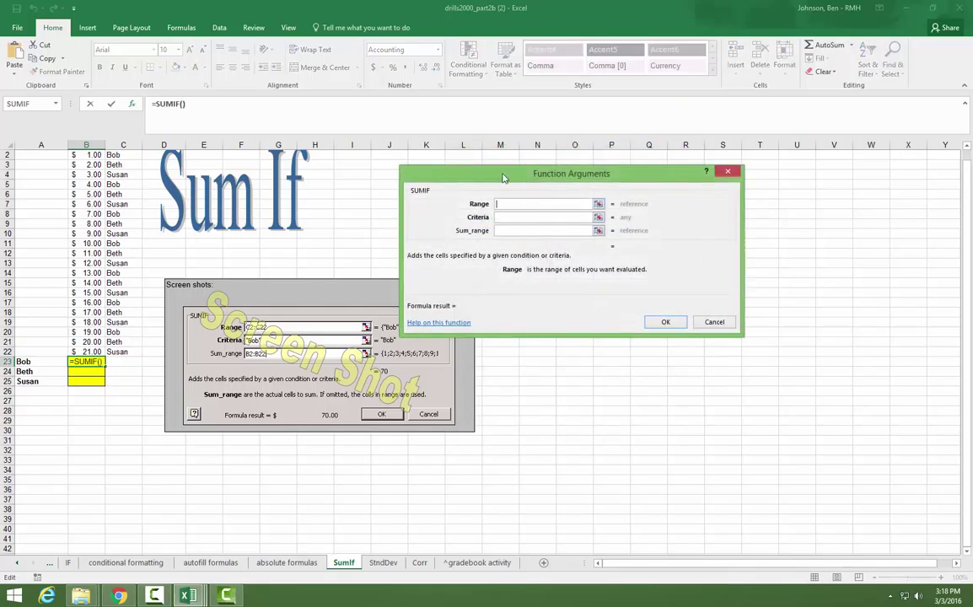
pyautogui.moveTo(503, 177); pyautogui.dragTo(334, 194)
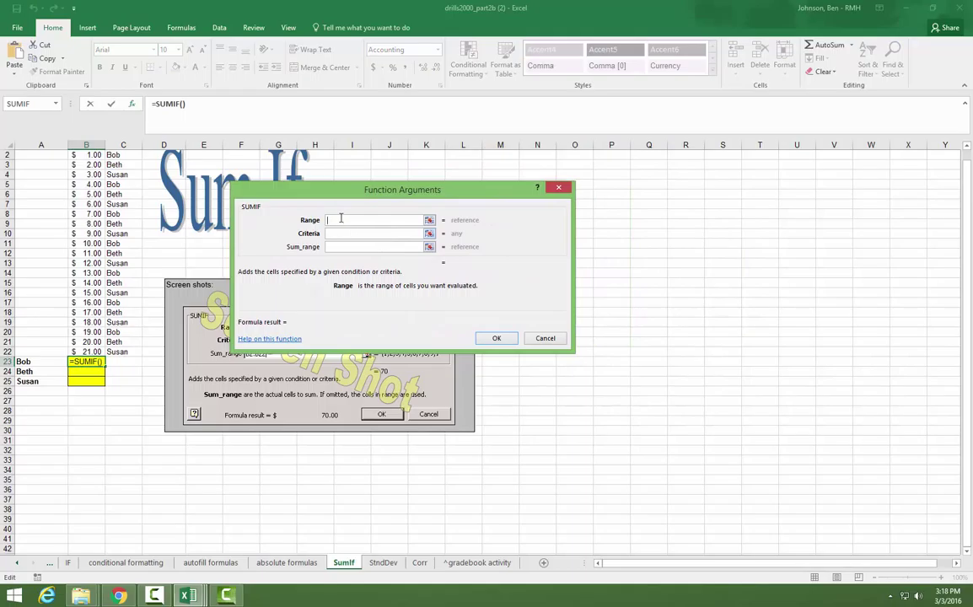
pyautogui.moveTo(343, 193); pyautogui.dragTo(443, 195)
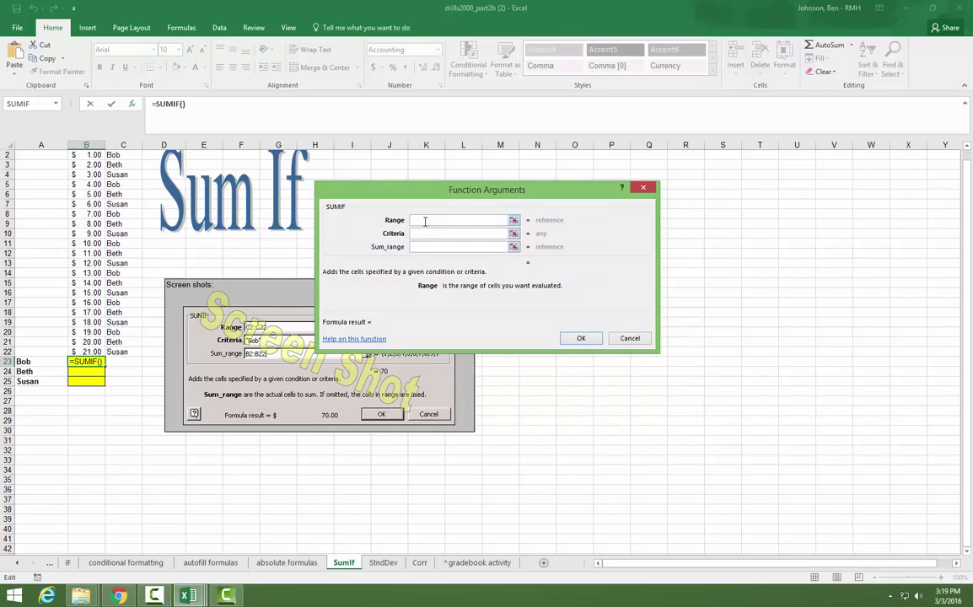
# Set the SUMIF arguments in B23 to range names, criteria A23 and sum range sales
pyautogui.write('names')
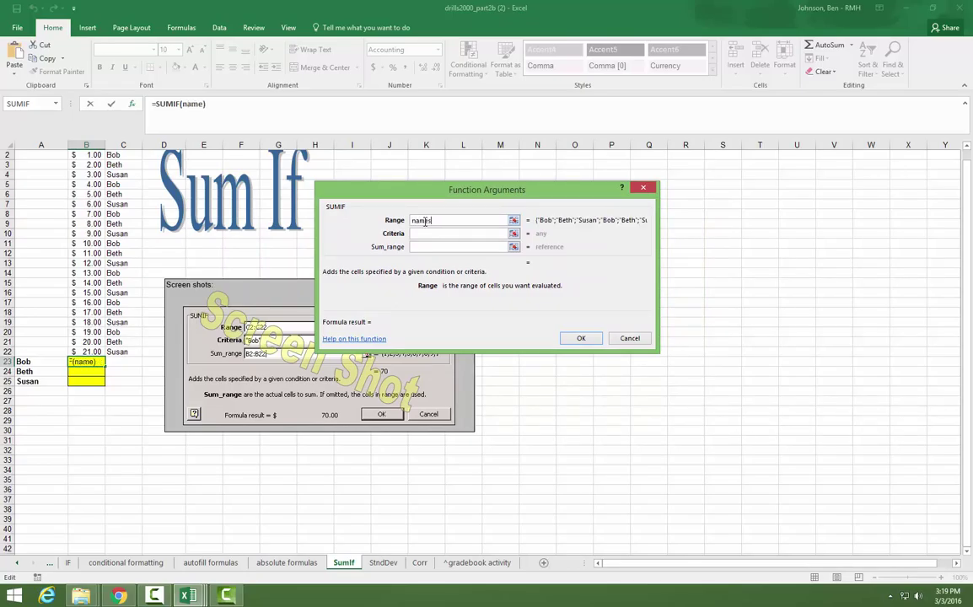
pyautogui.press('Tab')
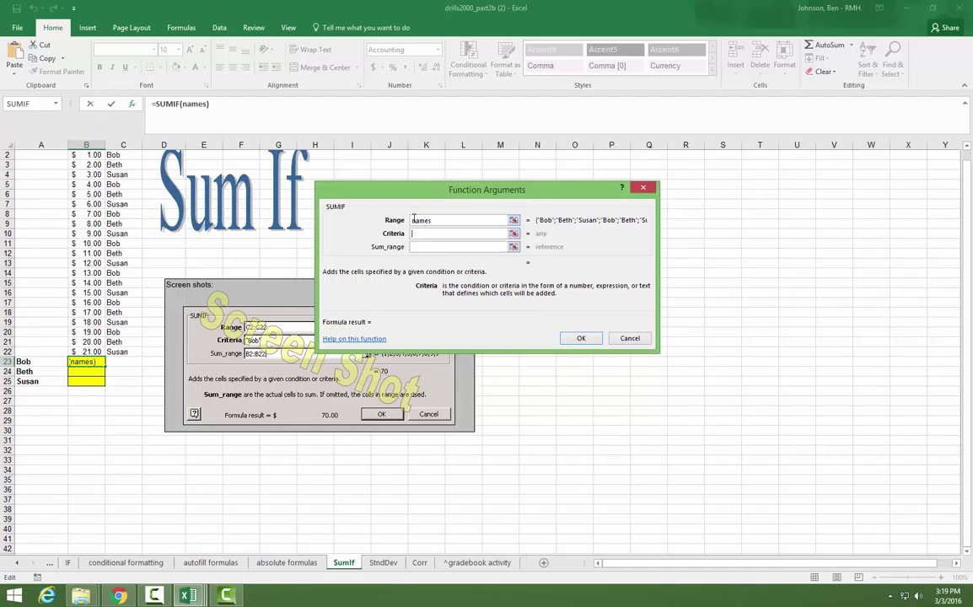
pyautogui.click(30, 362)
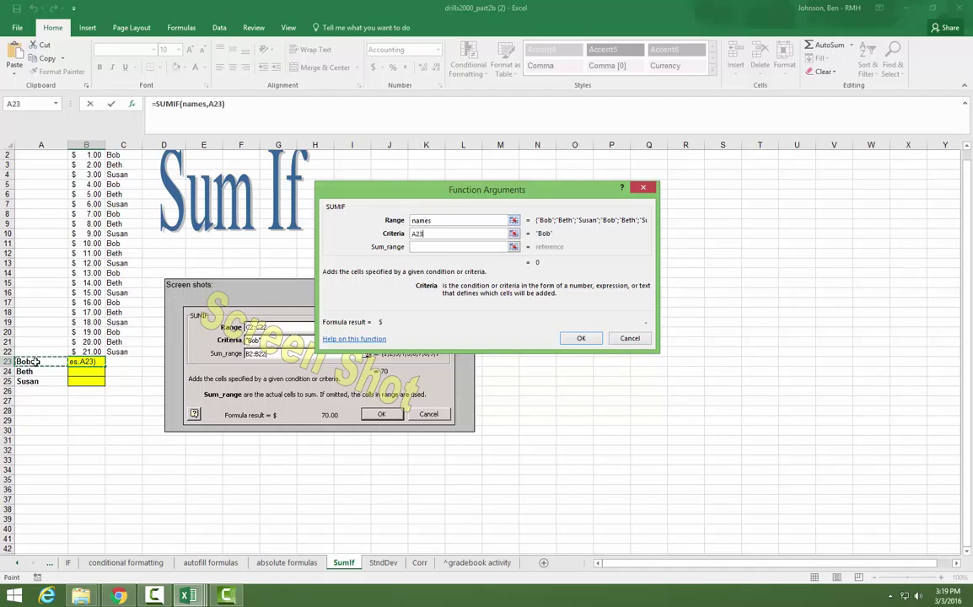
pyautogui.click(420, 247)
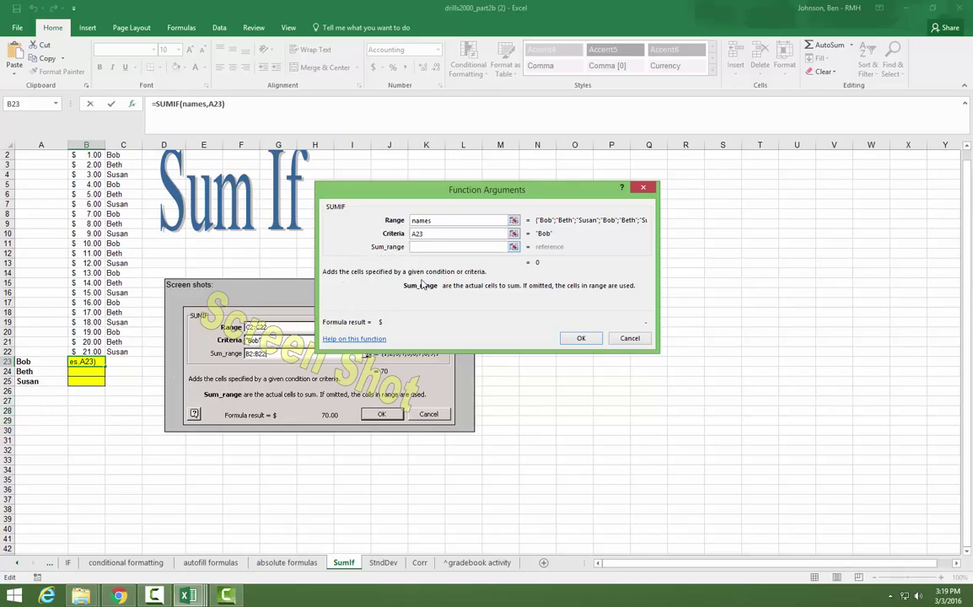
pyautogui.write('sales')
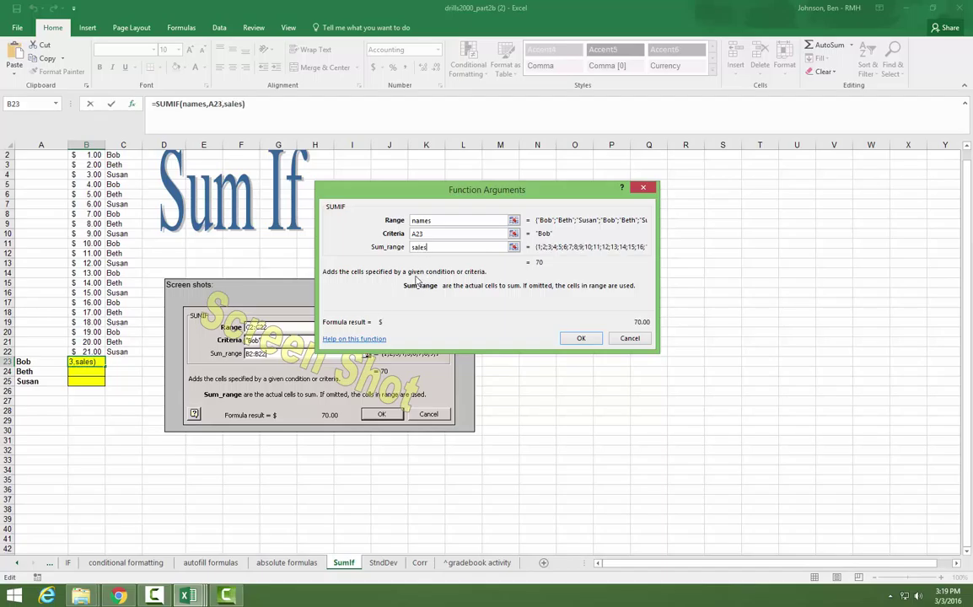
pyautogui.click(582, 339)
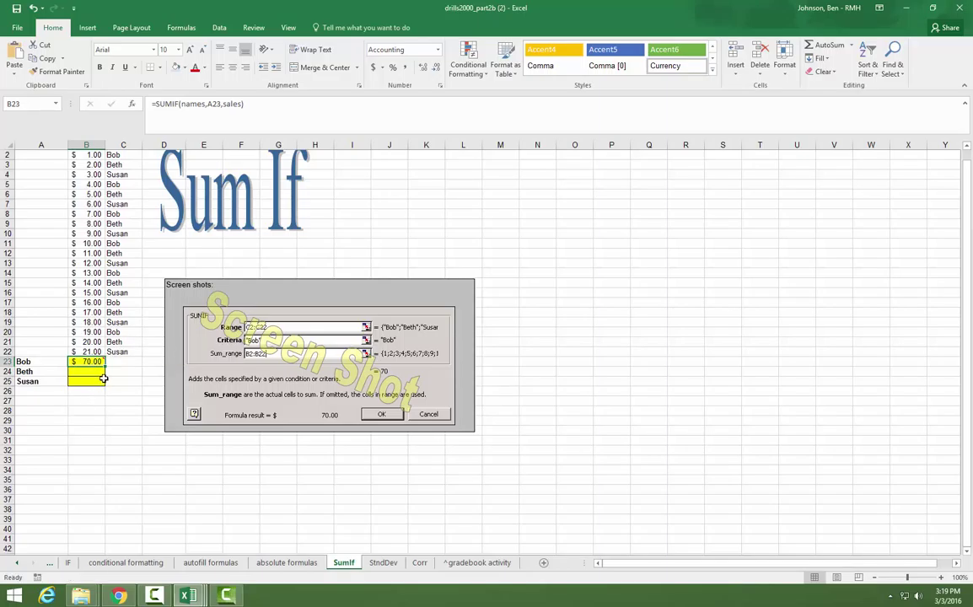
# Fill the SUMIF formula from B23 down to B25 and check the copied formulas in B24 and B25
pyautogui.moveTo(105, 365); pyautogui.dragTo(106, 385)
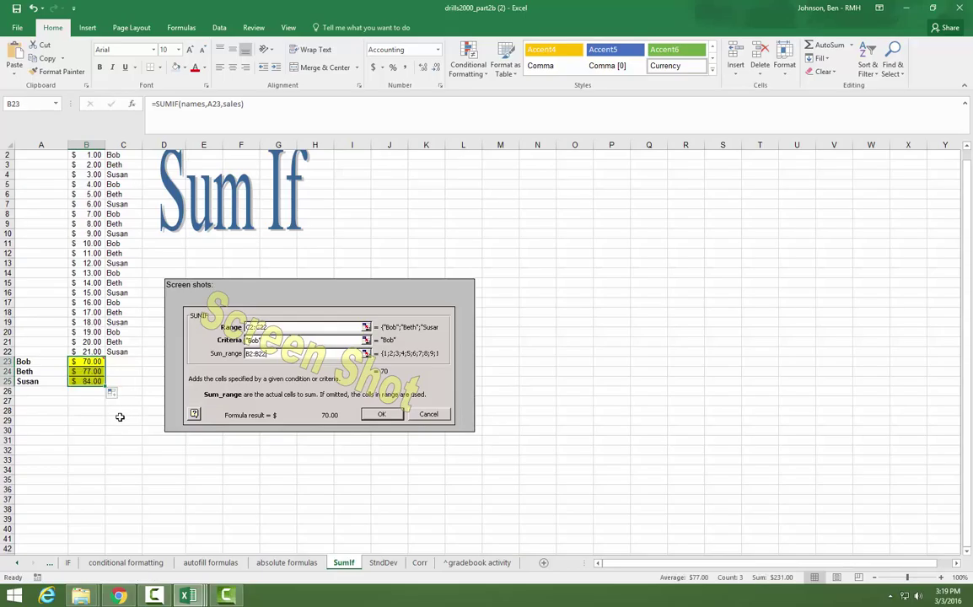
pyautogui.click(93, 381)
pyautogui.click(96, 372)
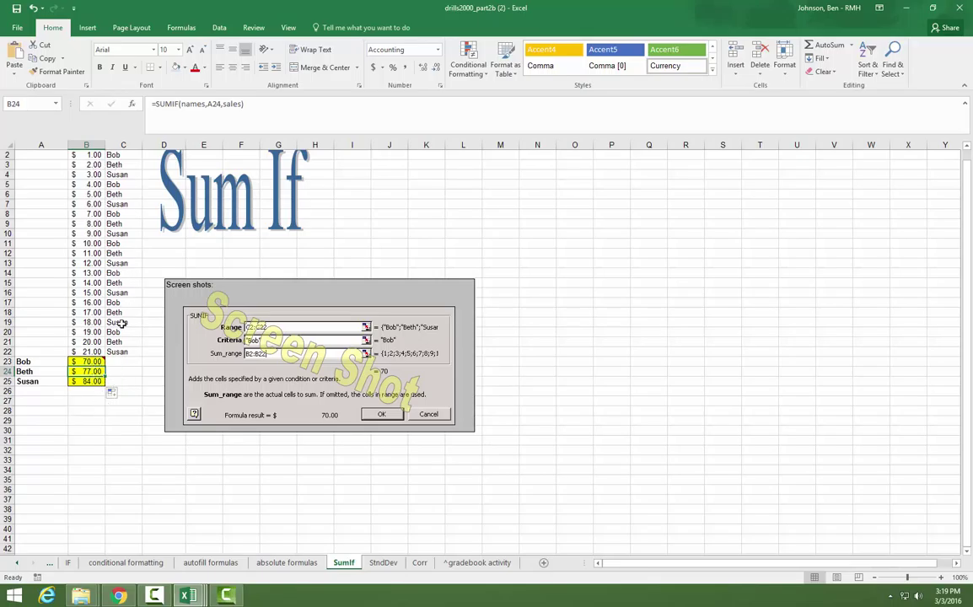
pyautogui.click(95, 384)
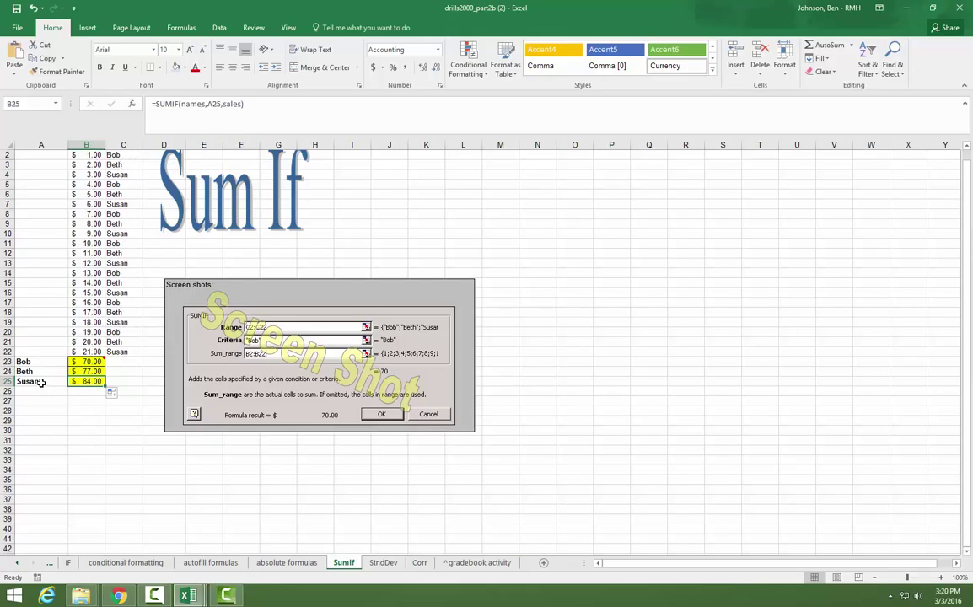
pyautogui.click(79, 412)
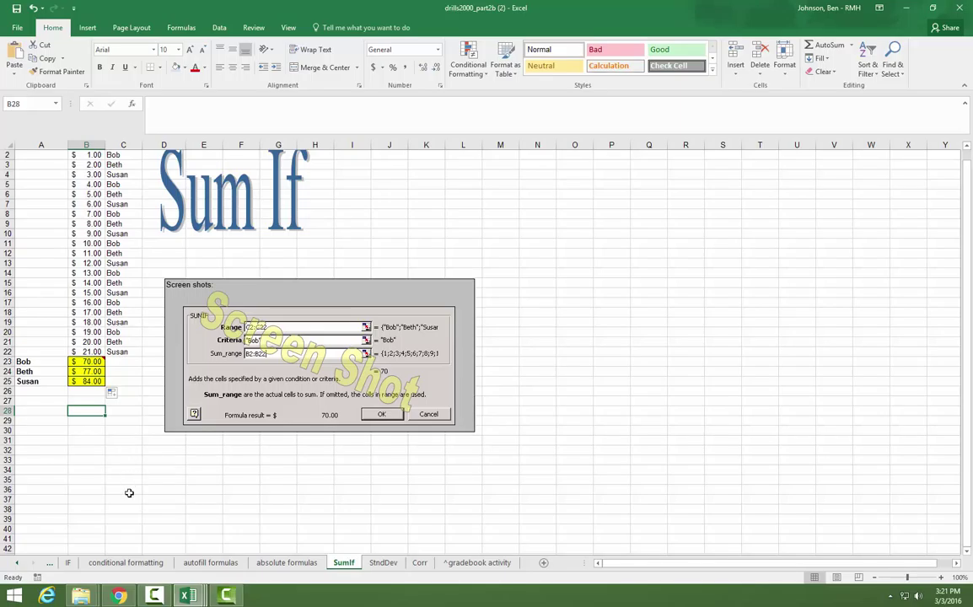
pyautogui.click(155, 595)
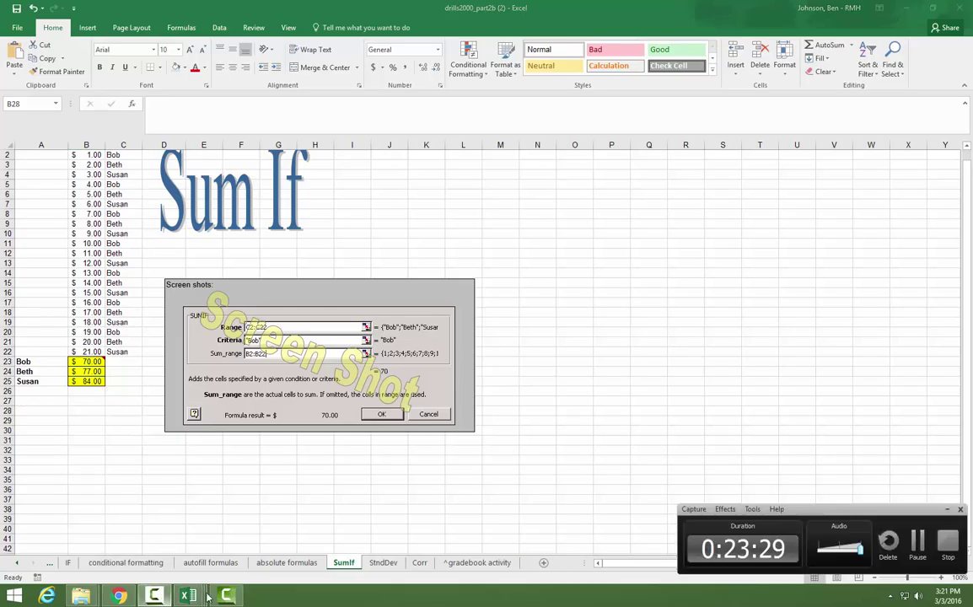